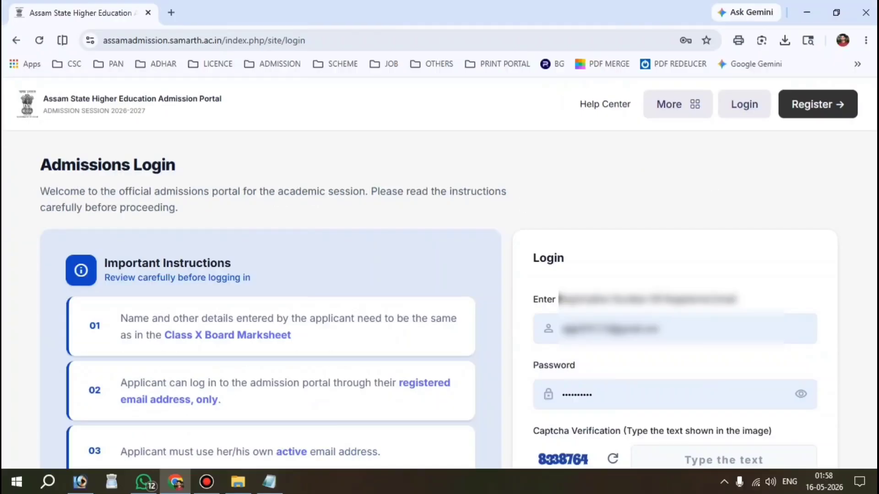
Open the registration form, enter the applicant's full name, and set the birth day to 01 and the month to January.
{"action": "scroll", "coordinate": [438, 302], "scroll_direction": "down", "scroll_amount": 2}
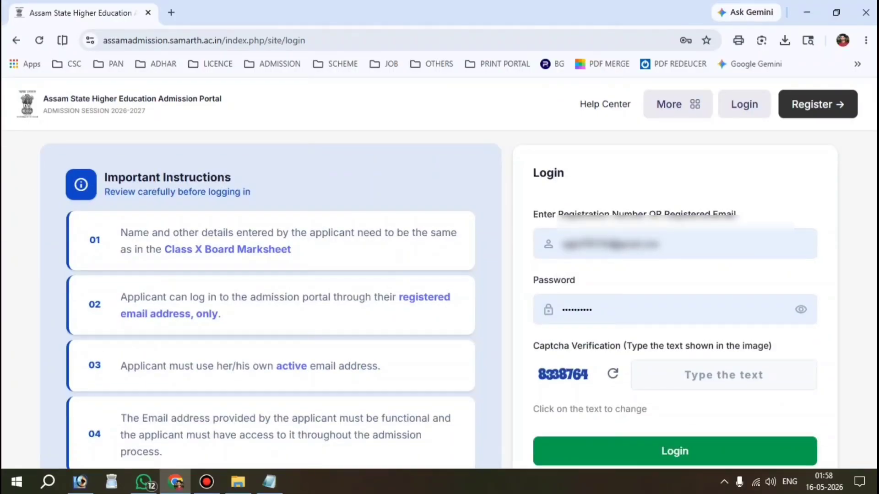
{"action": "scroll", "coordinate": [438, 302], "scroll_direction": "up", "scroll_amount": 2}
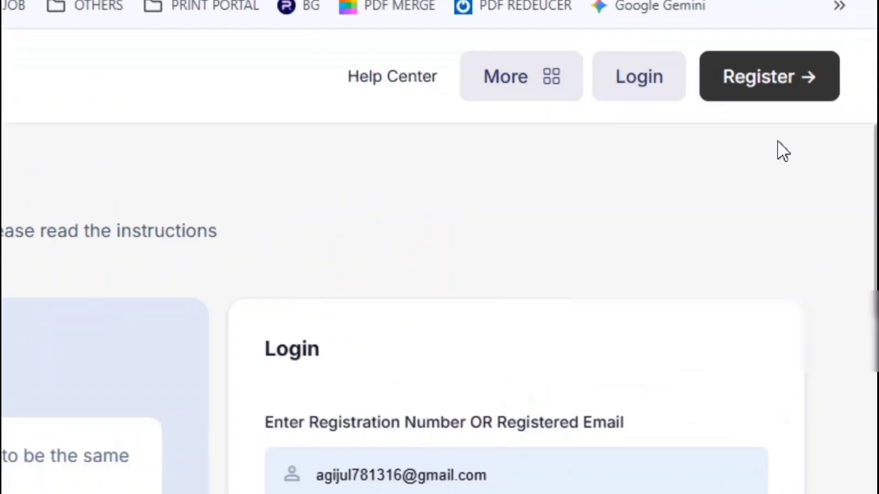
{"action": "left_click", "coordinate": [789, 97]}
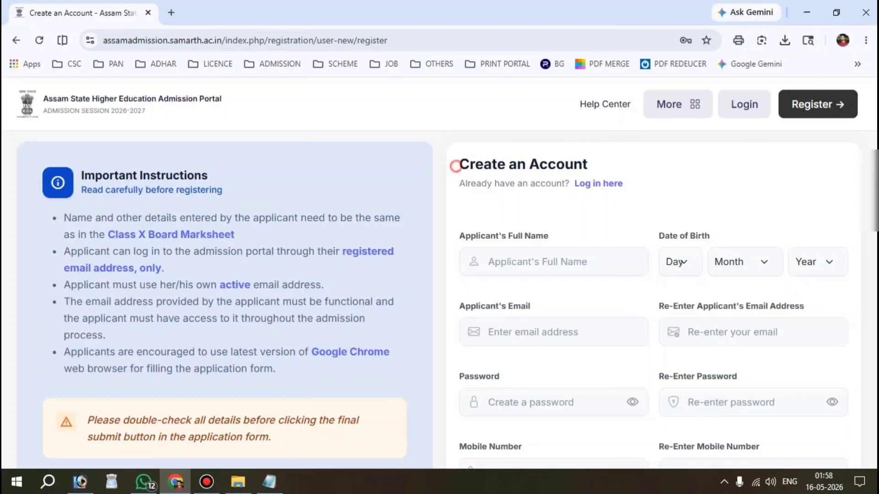
{"action": "left_click_drag", "start_coordinate": [456, 166], "coordinate": [588, 165]}
{"action": "scroll", "coordinate": [587, 166], "scroll_direction": "down", "scroll_amount": 1}
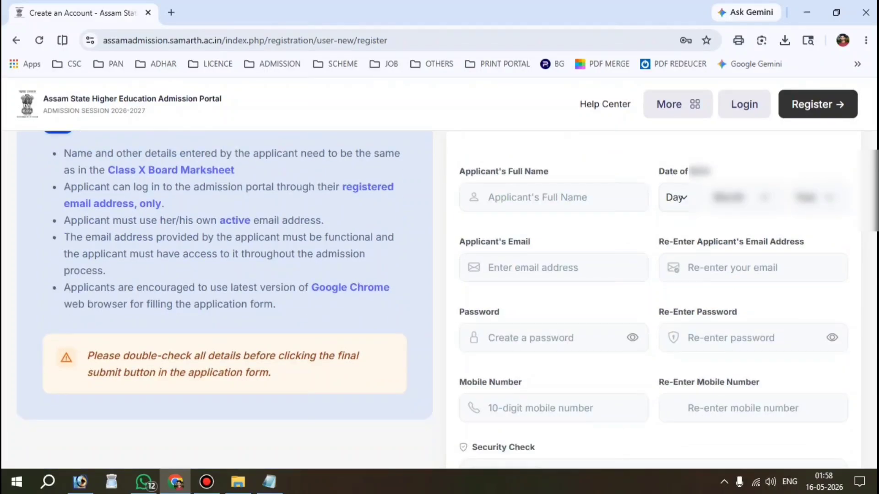
{"action": "left_click_drag", "start_coordinate": [458, 171], "coordinate": [548, 172]}
{"action": "left_click", "coordinate": [573, 193]}
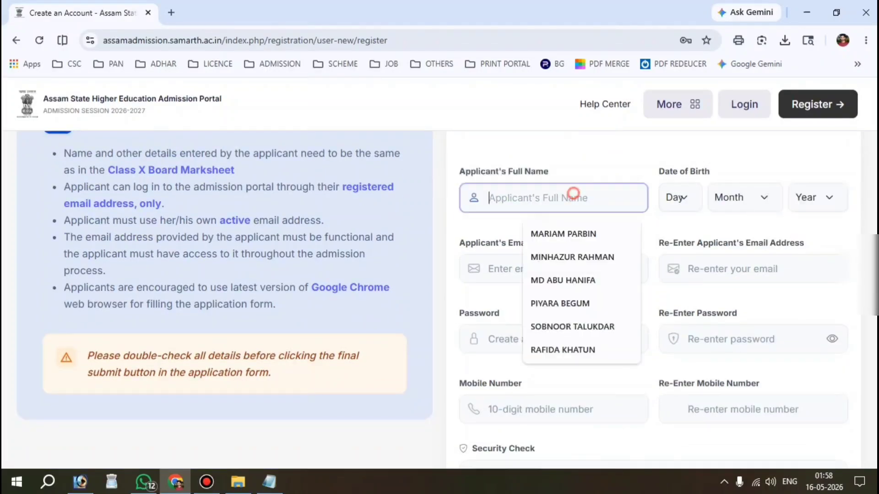
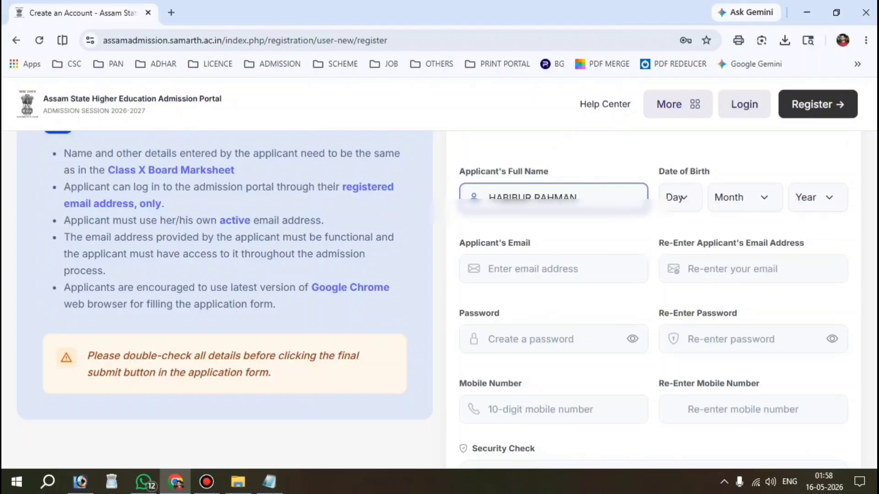
{"action": "left_click", "coordinate": [684, 198]}
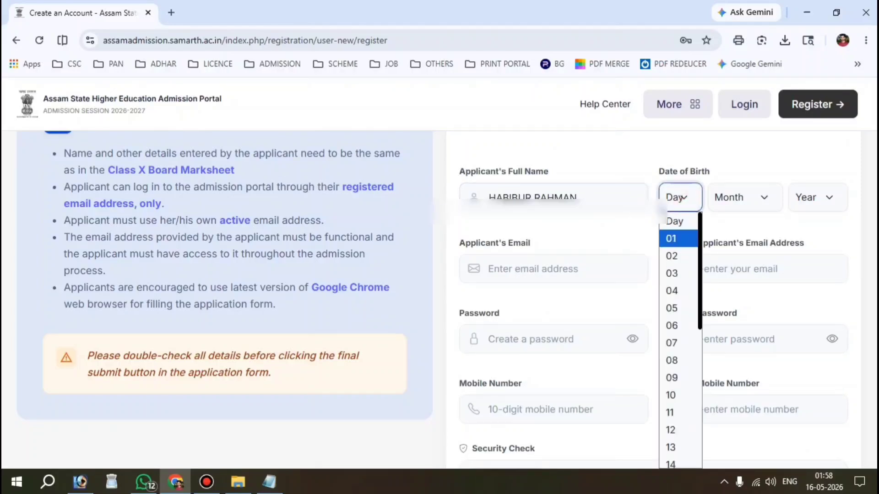
{"action": "left_click", "coordinate": [676, 239]}
{"action": "left_click", "coordinate": [741, 198]}
{"action": "left_click", "coordinate": [733, 239]}
Enter the applicant's email address in both email fields and the account password in both password fields.
{"action": "left_click", "coordinate": [556, 263]}
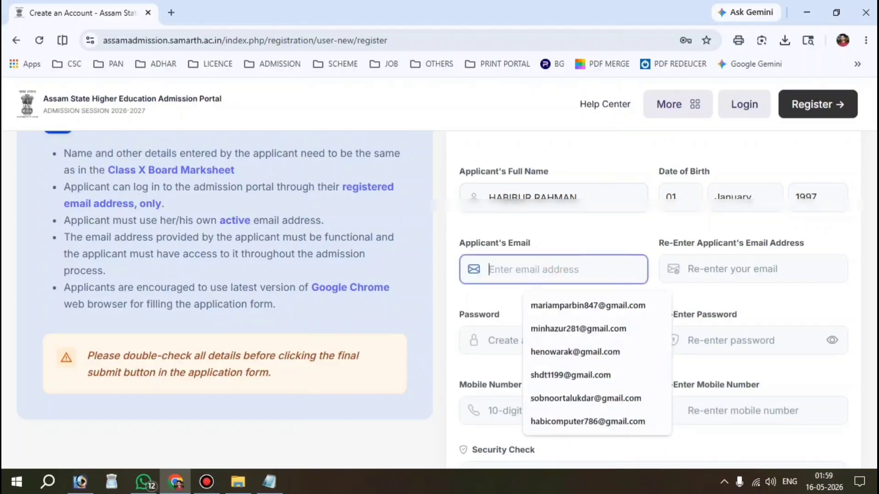
{"action": "type", "text": "alha"}
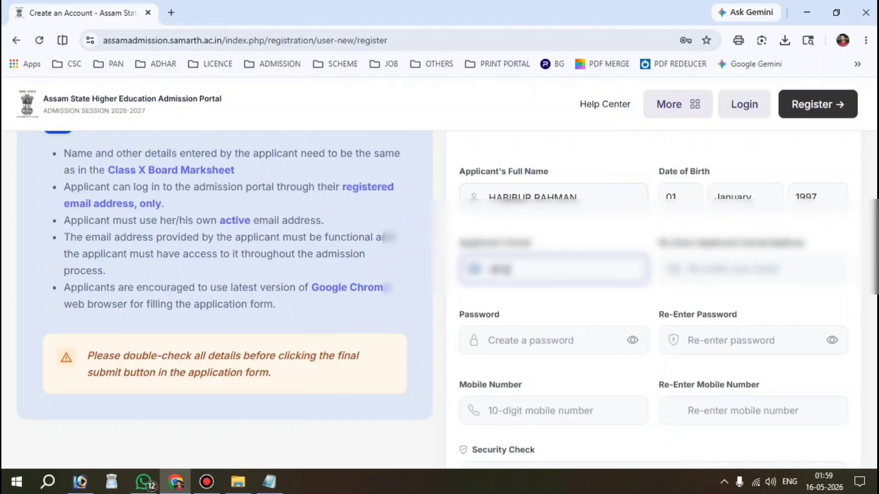
{"action": "left_click", "coordinate": [753, 269]}
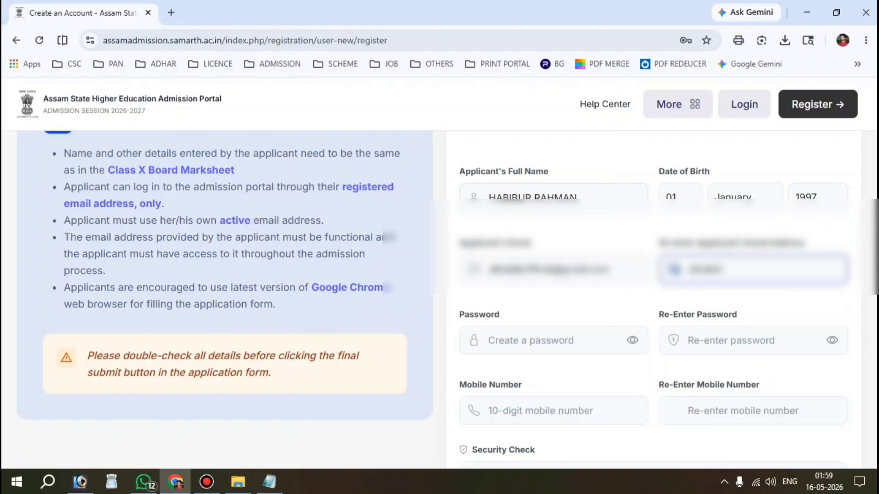
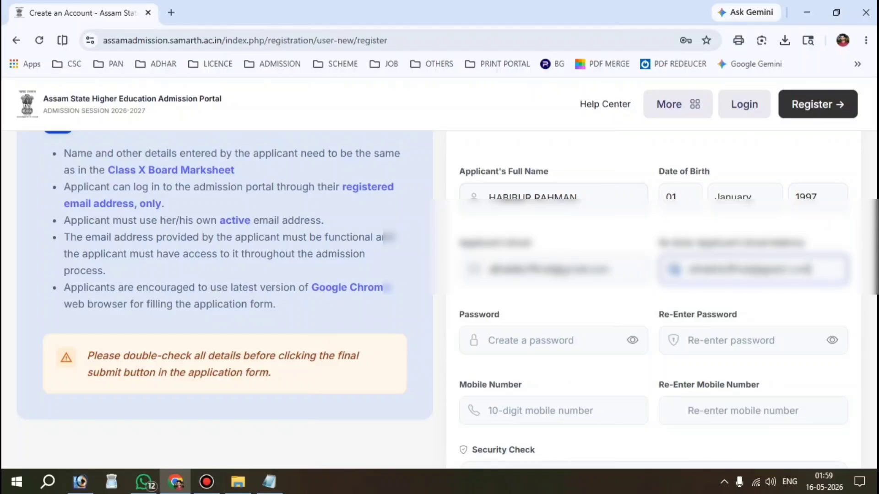
{"action": "left_click_drag", "start_coordinate": [463, 308], "coordinate": [499, 320]}
{"action": "left_click", "coordinate": [535, 344]}
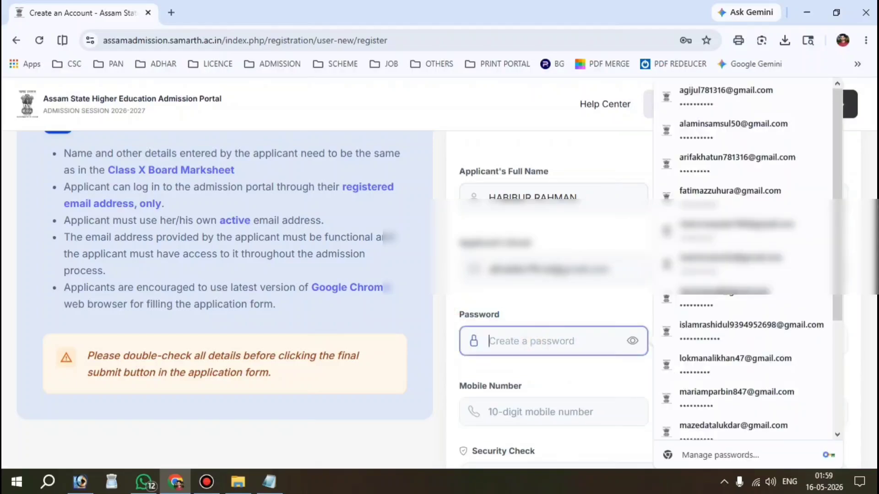
{"action": "type", "text": "••••"}
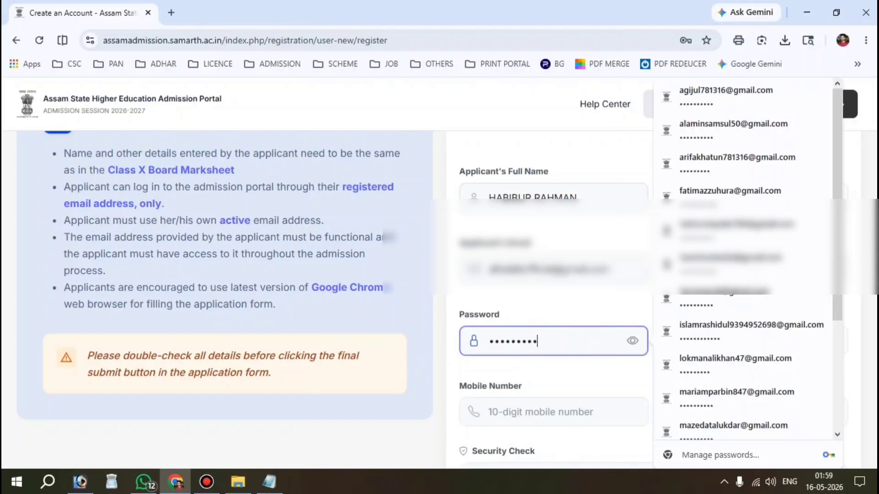
{"action": "left_click", "coordinate": [716, 333]}
{"action": "type", "text": "••"}
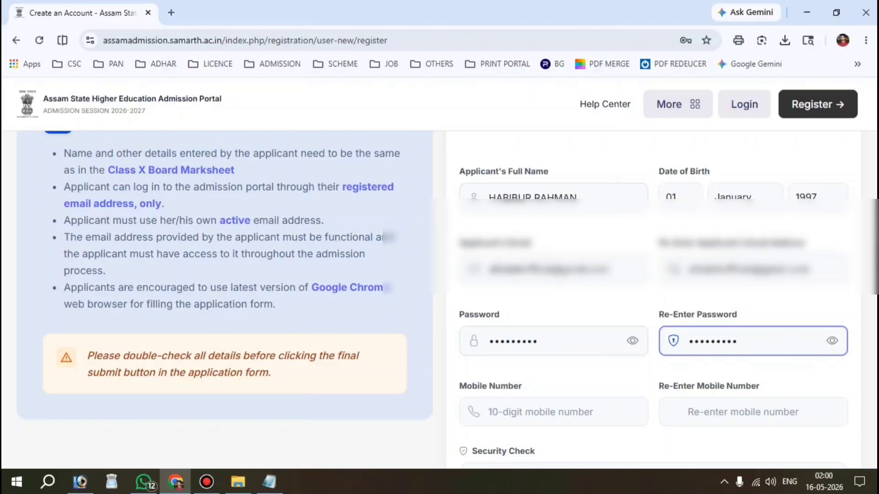
{"action": "scroll", "coordinate": [438, 247], "scroll_direction": "down", "scroll_amount": 2}
Enter the applicant's mobile number in both mobile number fields.
{"action": "left_click_drag", "start_coordinate": [458, 245], "coordinate": [438, 247]}
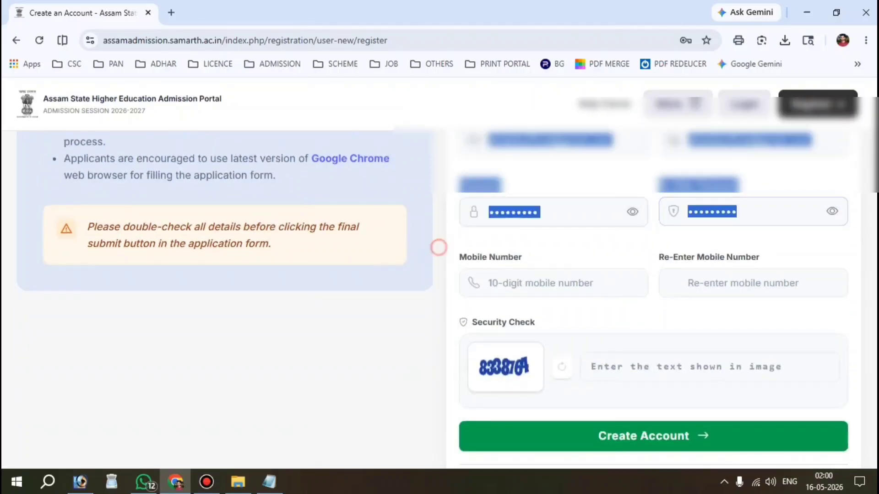
{"action": "left_click", "coordinate": [543, 288]}
{"action": "type", "text": "60000"}
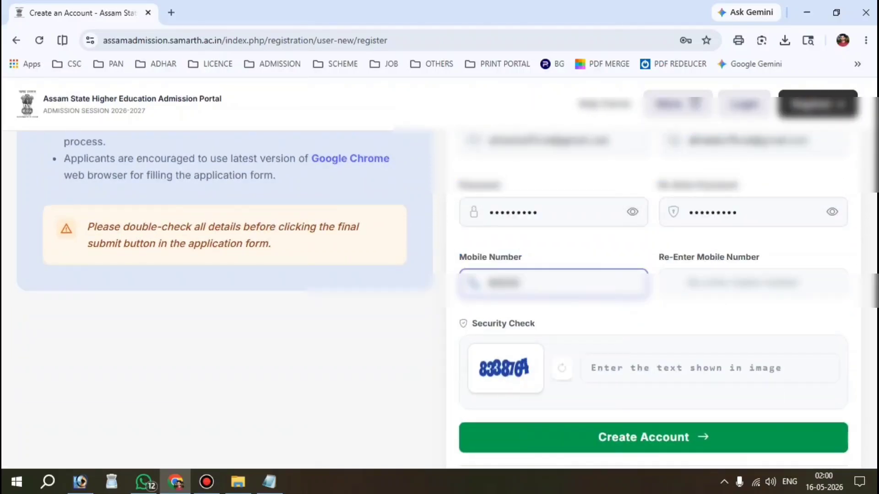
{"action": "type", "text": "00000"}
{"action": "left_click", "coordinate": [755, 278]}
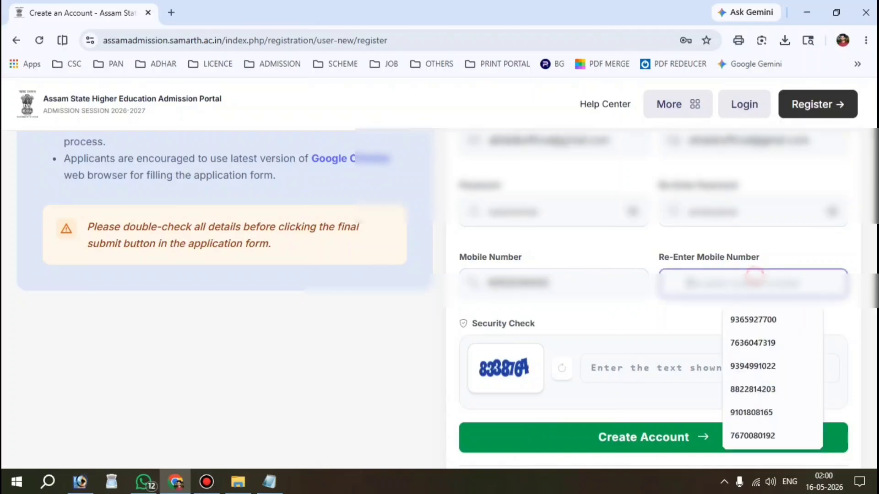
{"action": "type", "text": "6000000"}
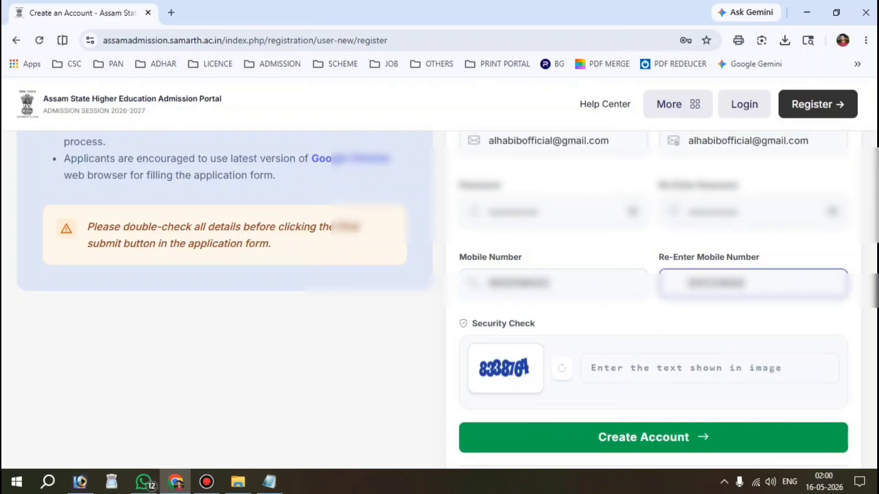
{"action": "type", "text": "000"}
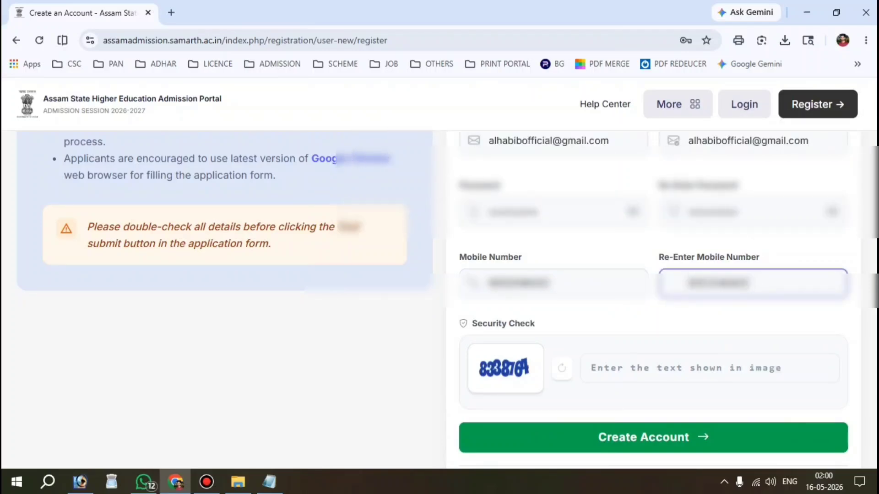
{"action": "left_click", "coordinate": [654, 317]}
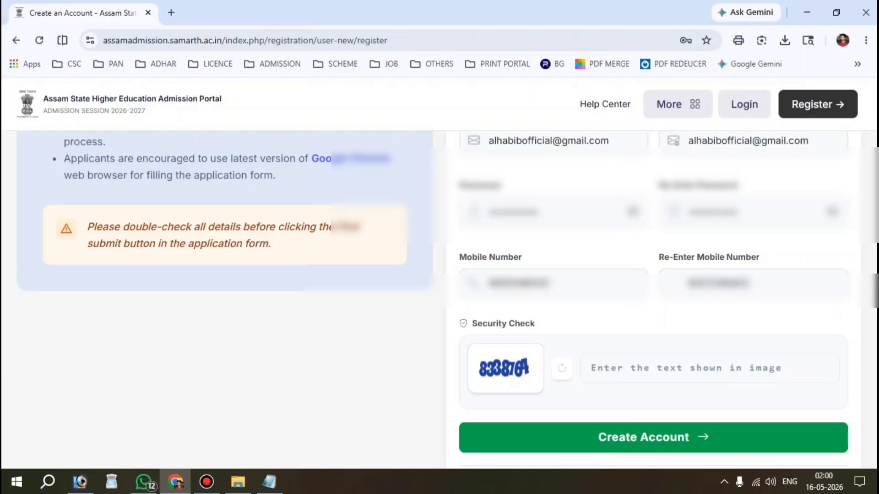
Fill in the security check captcha and submit with Create Account.
{"action": "left_click", "coordinate": [636, 378]}
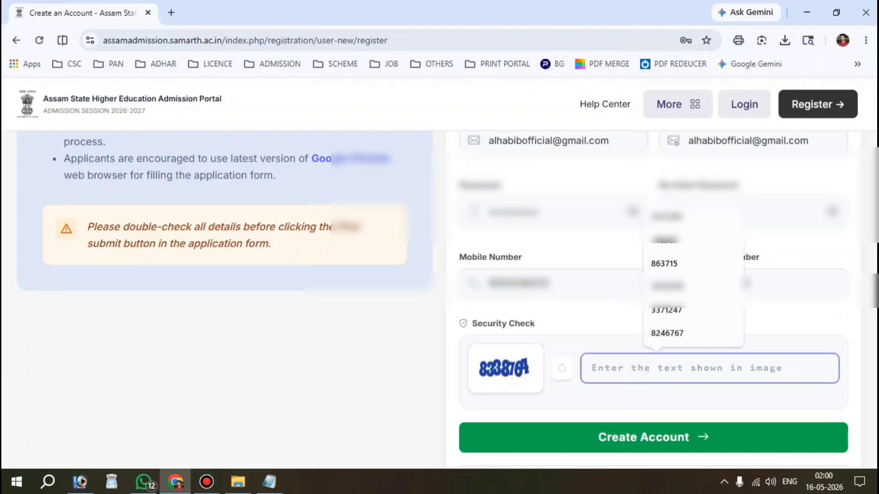
{"action": "type", "text": "8338764"}
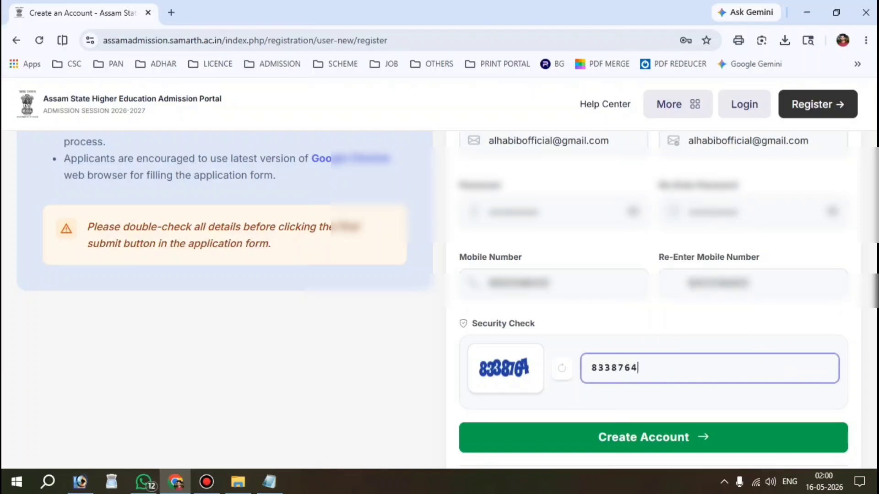
{"action": "scroll", "coordinate": [448, 300], "scroll_direction": "up", "scroll_amount": 3}
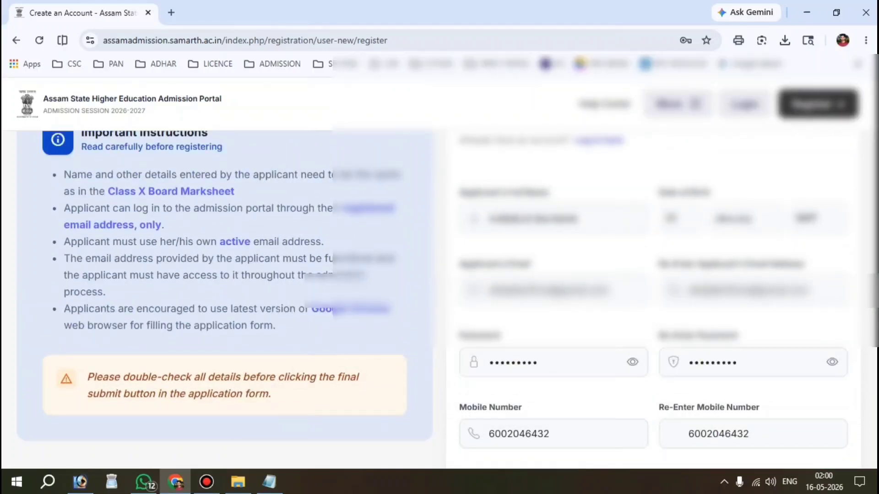
{"action": "scroll", "coordinate": [440, 256], "scroll_direction": "down", "scroll_amount": 5}
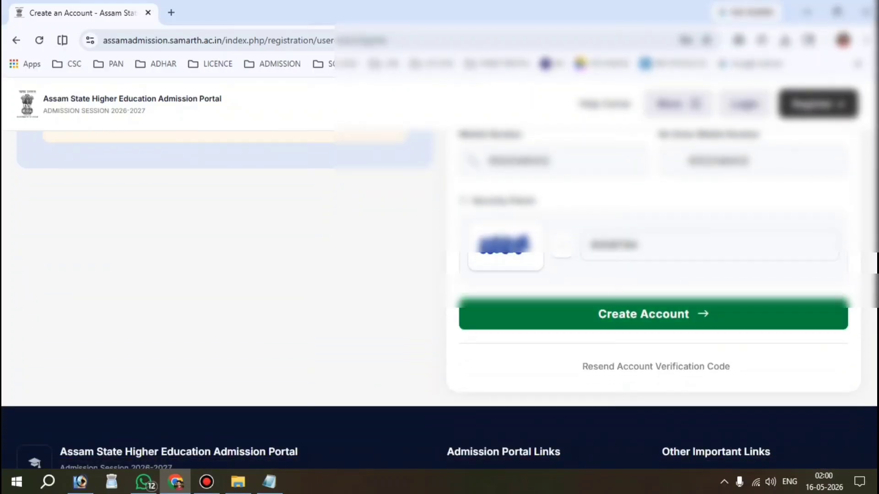
{"action": "left_click", "coordinate": [653, 323]}
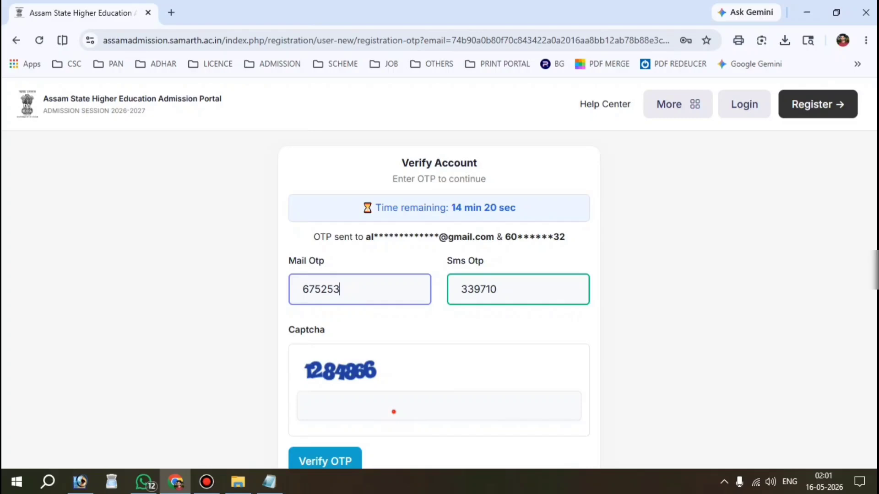
Enter the verification captcha text and submit the account verification.
{"action": "left_click", "coordinate": [394, 411]}
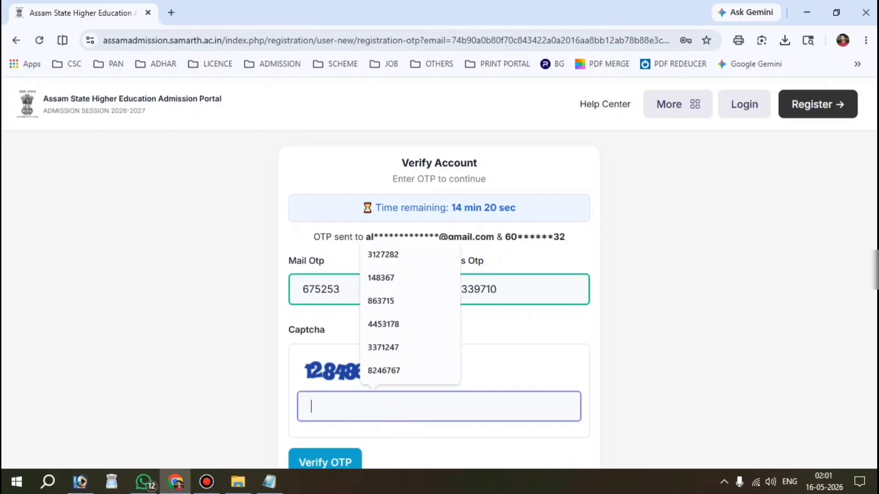
{"action": "type", "text": "128486"}
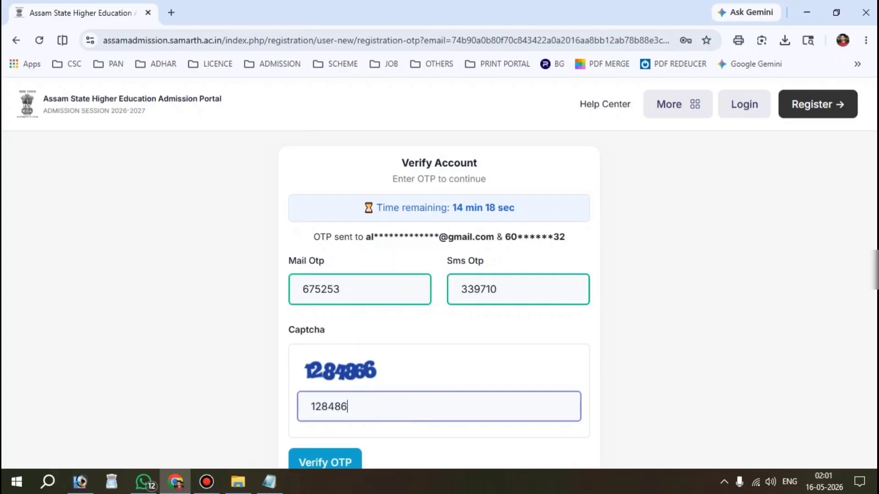
{"action": "type", "text": "6"}
{"action": "scroll", "coordinate": [439, 275], "scroll_direction": "down", "scroll_amount": 1}
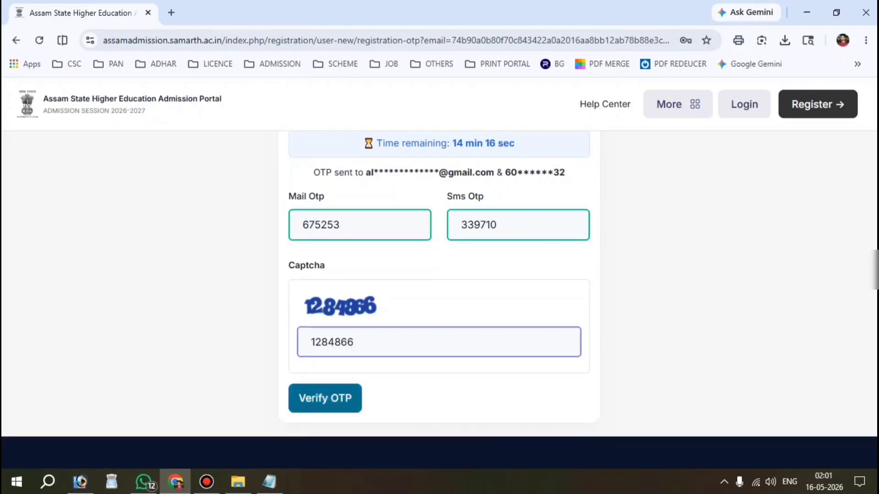
{"action": "key", "text": "Return"}
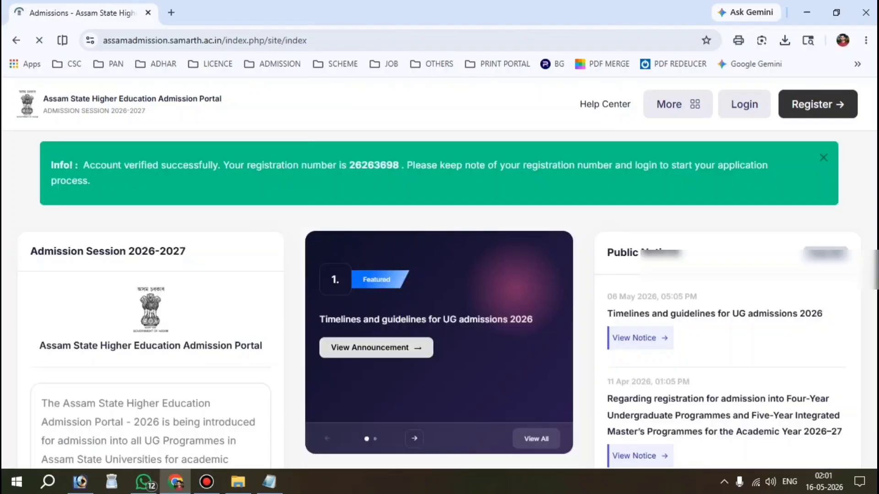
Copy the new registration number from the banner into the NOTE file in Notepad, then return to the portal.
{"action": "left_click_drag", "start_coordinate": [81, 166], "coordinate": [342, 165]}
{"action": "double_click", "coordinate": [364, 165]}
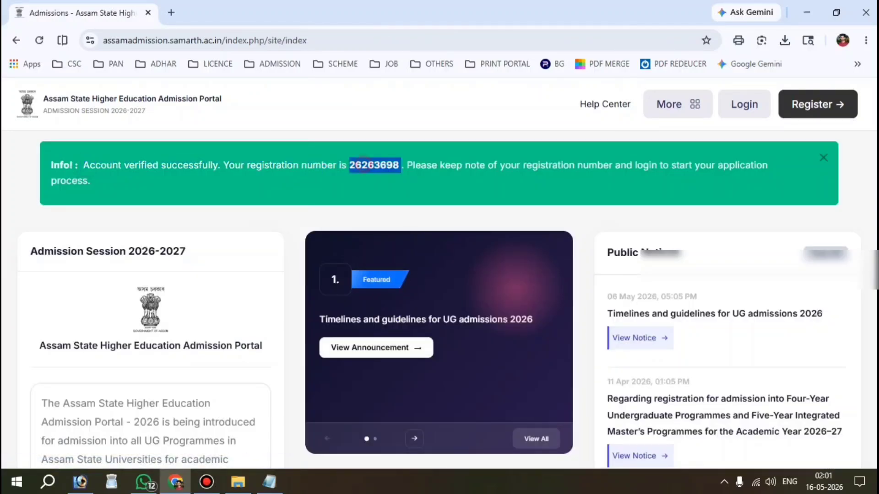
{"action": "left_click", "coordinate": [269, 482]}
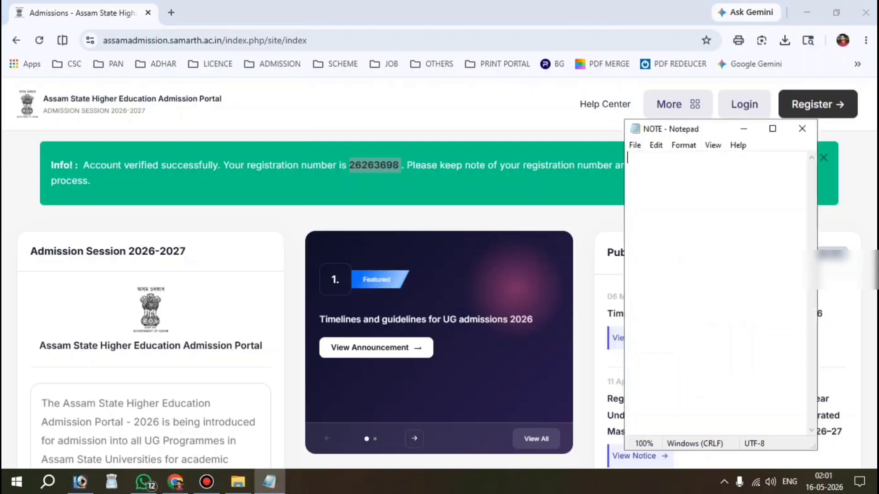
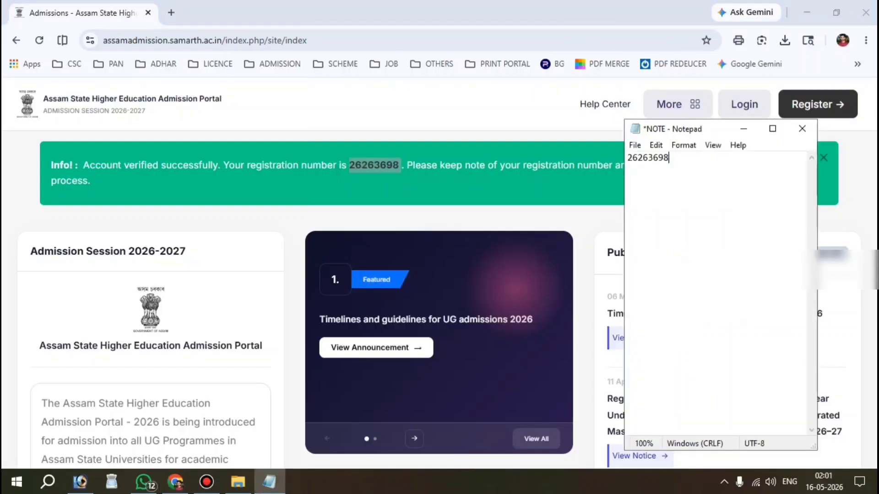
{"action": "left_click", "coordinate": [538, 200]}
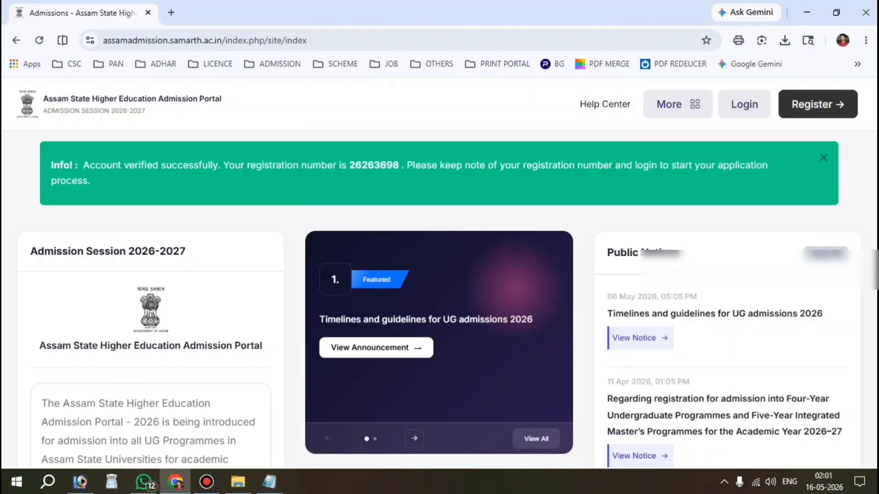
Log in on the admissions login page with the saved credentials and the captcha answer.
{"action": "left_click", "coordinate": [744, 104]}
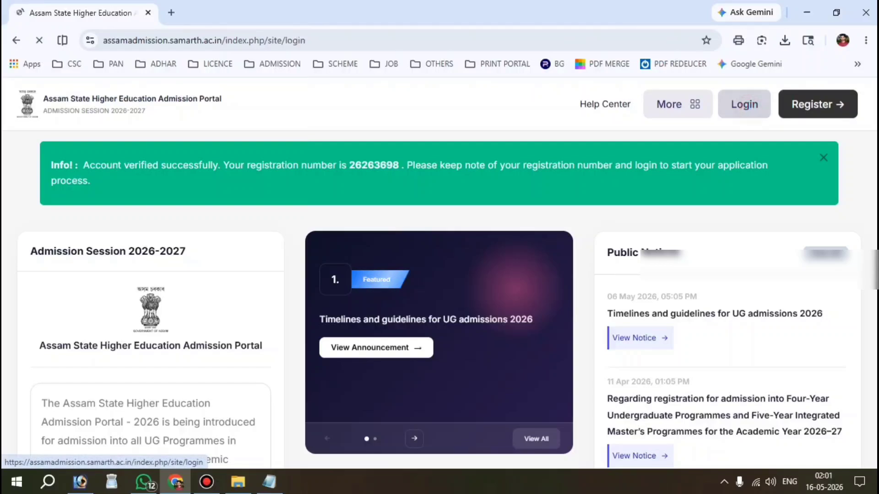
{"action": "scroll", "coordinate": [673, 257], "scroll_direction": "down", "scroll_amount": 1}
{"action": "left_click_drag", "start_coordinate": [532, 281], "coordinate": [778, 280]}
{"action": "left_click", "coordinate": [759, 242]}
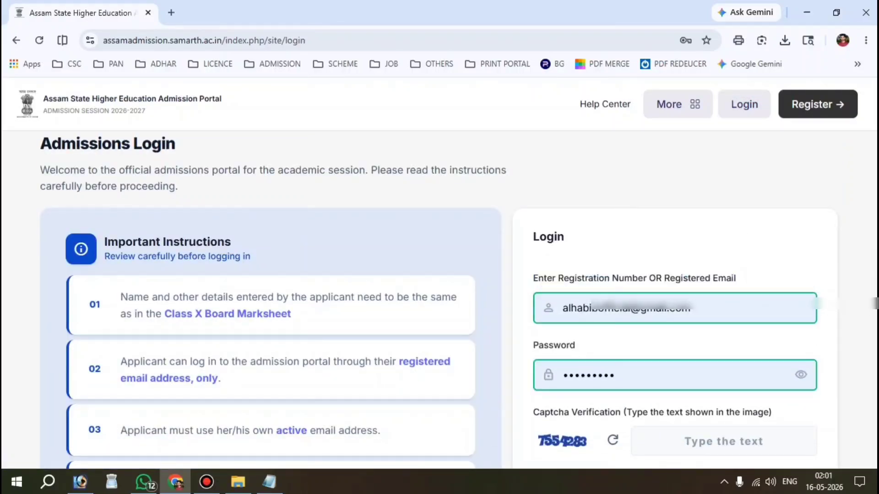
{"action": "scroll", "coordinate": [437, 302], "scroll_direction": "down", "scroll_amount": 1}
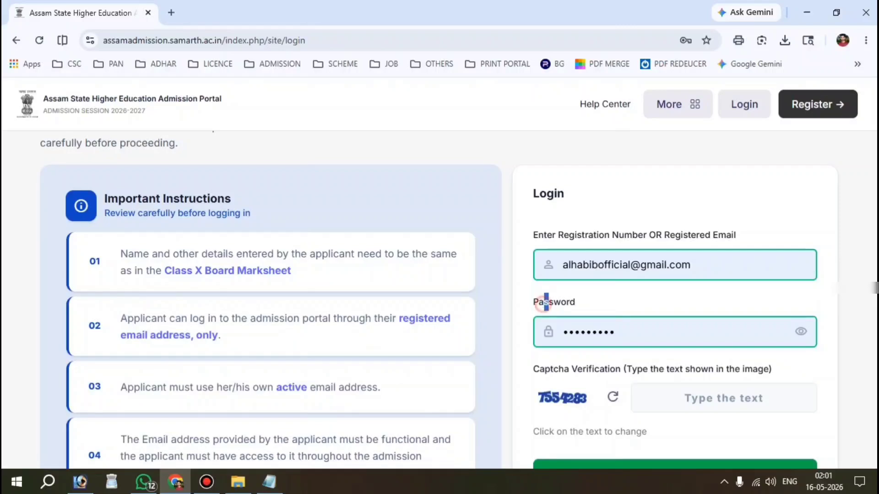
{"action": "left_click", "coordinate": [625, 332]}
{"action": "scroll", "coordinate": [625, 332], "scroll_direction": "down", "scroll_amount": 1}
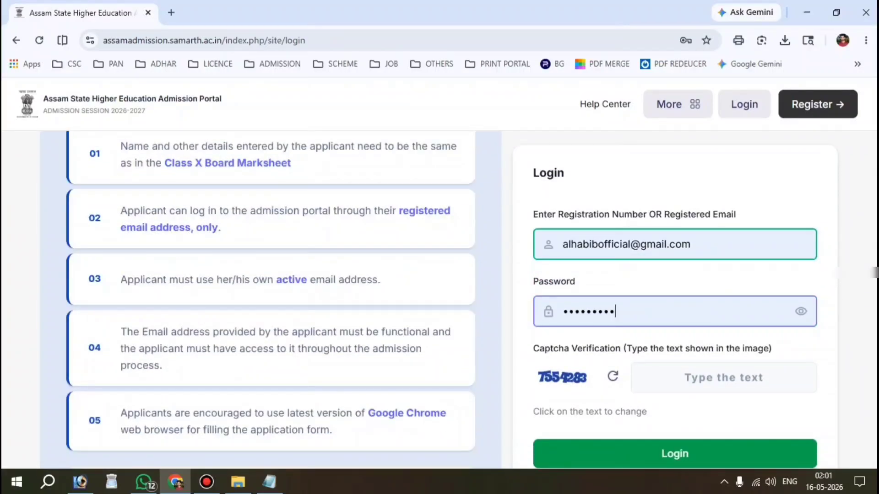
{"action": "left_click", "coordinate": [736, 384]}
{"action": "type", "text": "755"}
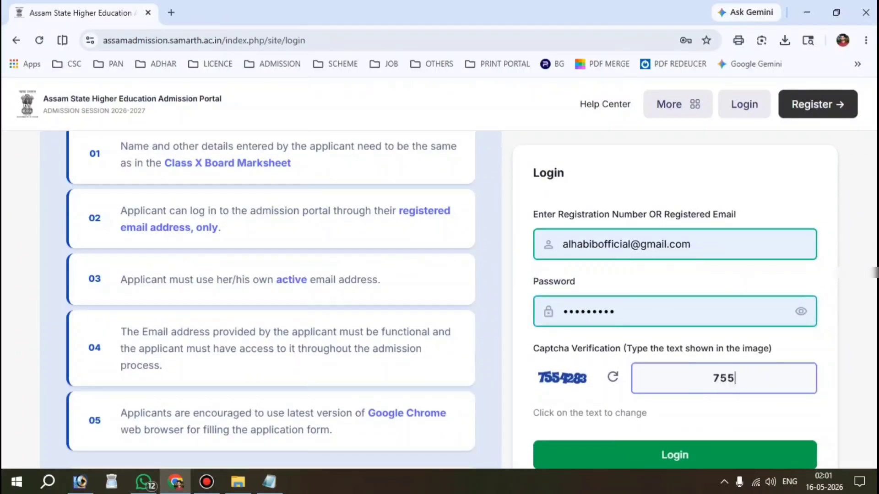
{"action": "type", "text": "4283"}
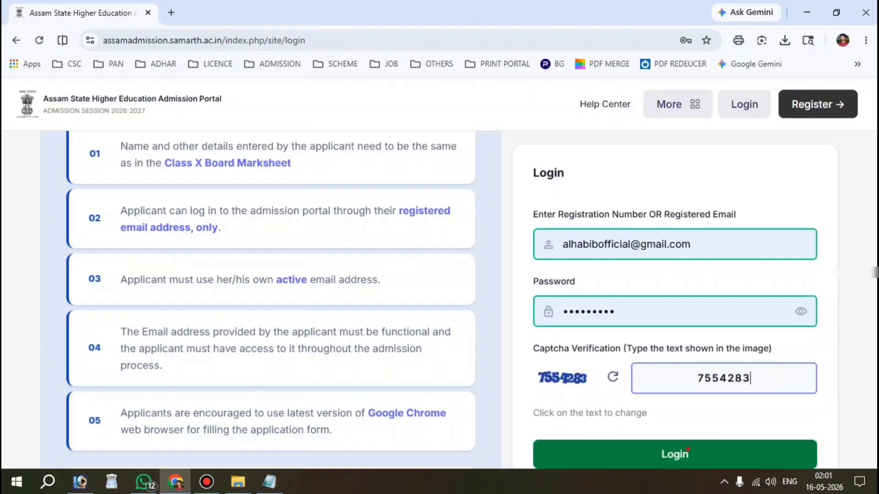
{"action": "left_click", "coordinate": [687, 452]}
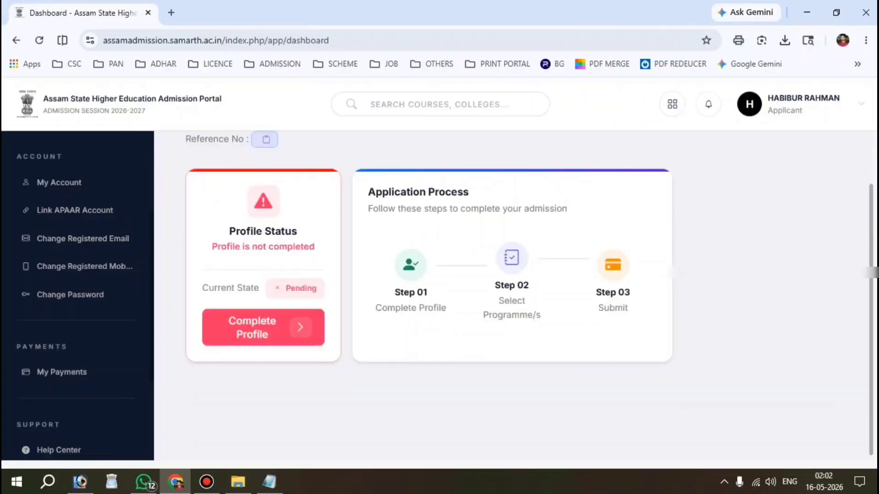
{"action": "key", "text": "ctrl+alt+d"}
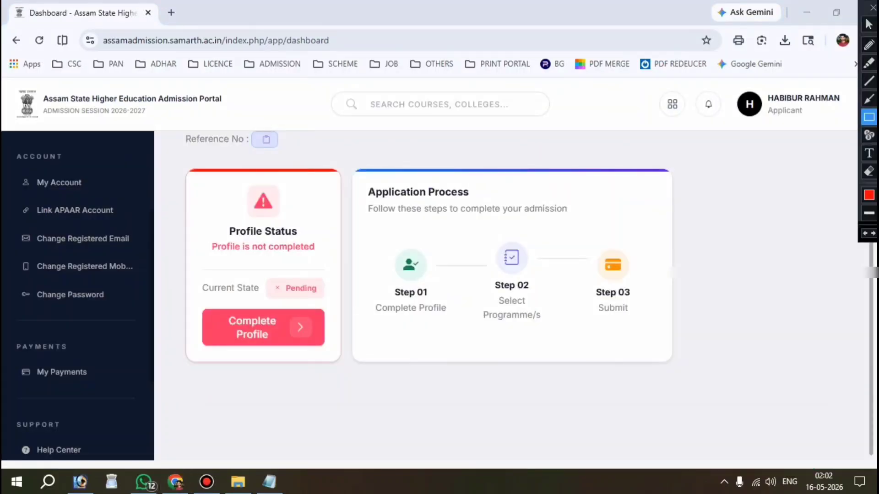
{"action": "mouse_move", "coordinate": [187, 265]}
{"action": "left_mouse_down"}
{"action": "mouse_move", "coordinate": [337, 335]}
{"action": "mouse_move", "coordinate": [337, 360]}
{"action": "left_mouse_up"}
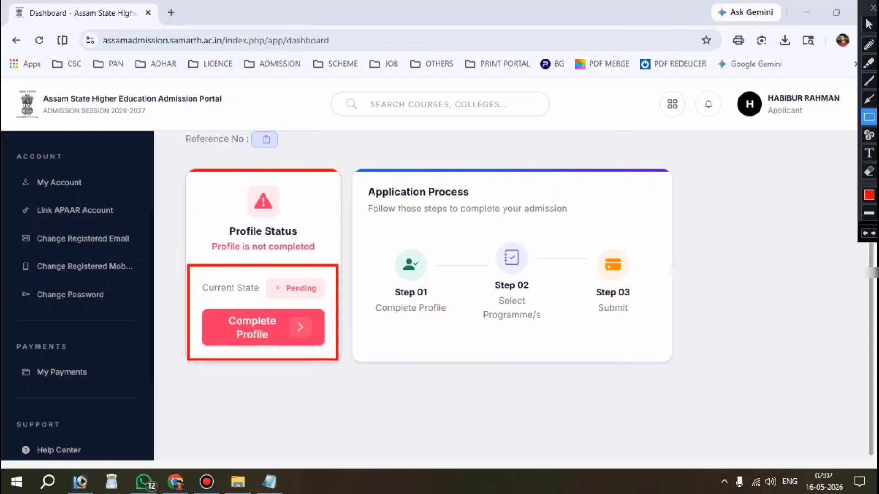
{"action": "key", "text": "ctrl+alt+d"}
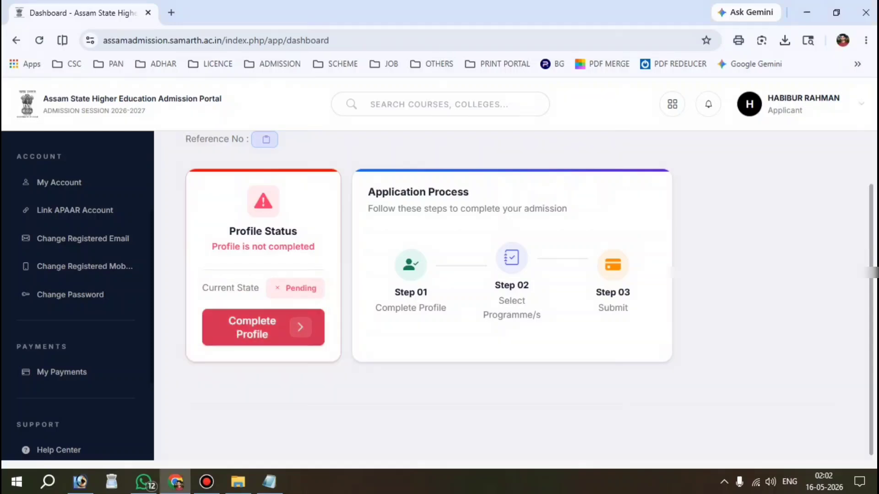
Start completing the profile, setting gender to Male and social category to General.
{"action": "left_click", "coordinate": [263, 328]}
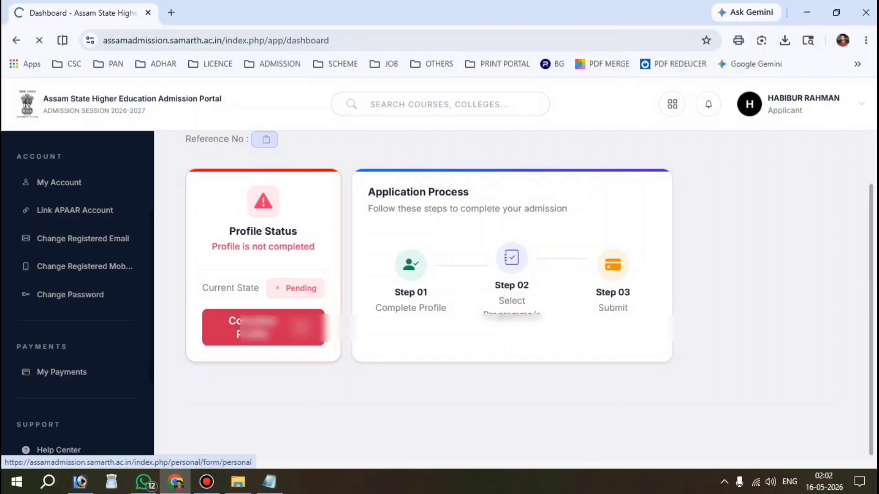
{"action": "scroll", "coordinate": [263, 327], "scroll_direction": "down", "scroll_amount": 2}
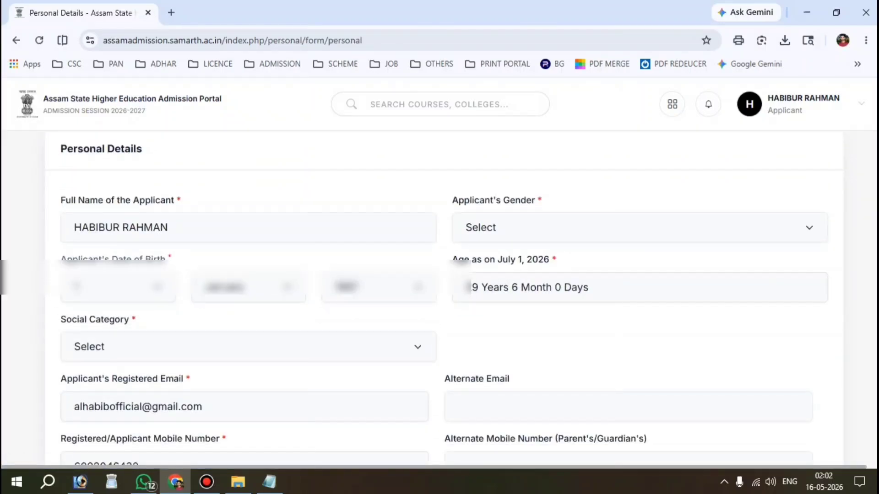
{"action": "left_click_drag", "start_coordinate": [449, 200], "coordinate": [536, 201]}
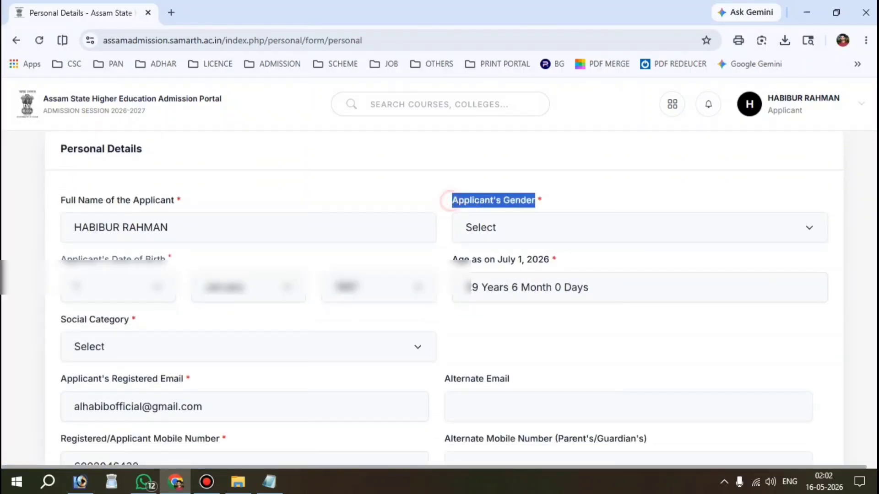
{"action": "left_click", "coordinate": [526, 222]}
{"action": "left_click", "coordinate": [504, 271]}
{"action": "scroll", "coordinate": [503, 271], "scroll_direction": "down", "scroll_amount": 1}
{"action": "scroll", "coordinate": [439, 275], "scroll_direction": "down", "scroll_amount": 2}
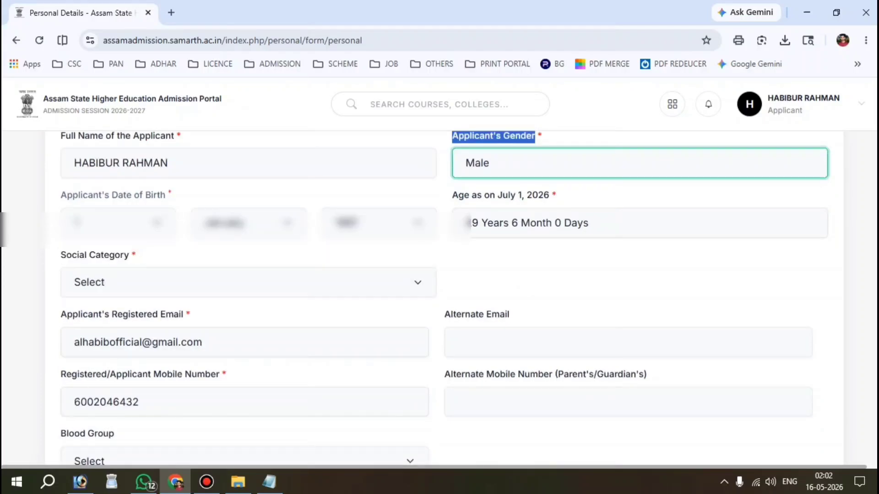
{"action": "left_click_drag", "start_coordinate": [55, 191], "coordinate": [130, 191]}
{"action": "left_click", "coordinate": [172, 217]}
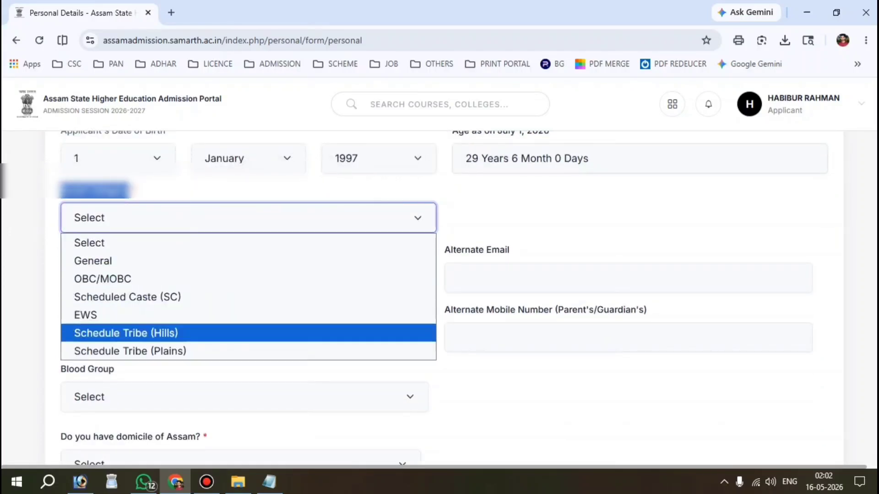
{"action": "left_click", "coordinate": [132, 260]}
Answer Yes for domicile of Assam and citizen of India, and set religion to Islam.
{"action": "scroll", "coordinate": [151, 229], "scroll_direction": "down", "scroll_amount": 1}
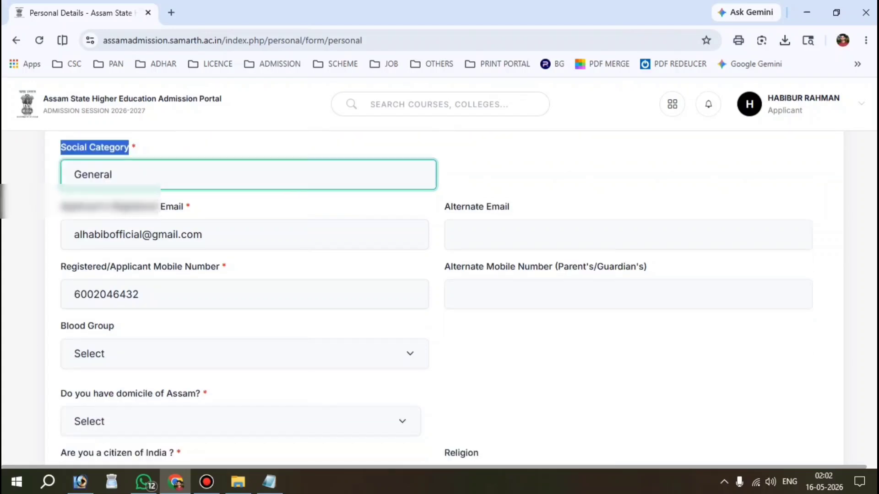
{"action": "scroll", "coordinate": [137, 211], "scroll_direction": "down", "scroll_amount": 4}
{"action": "left_click_drag", "start_coordinate": [59, 222], "coordinate": [200, 223]}
{"action": "left_click", "coordinate": [202, 241]}
{"action": "left_click", "coordinate": [202, 293]}
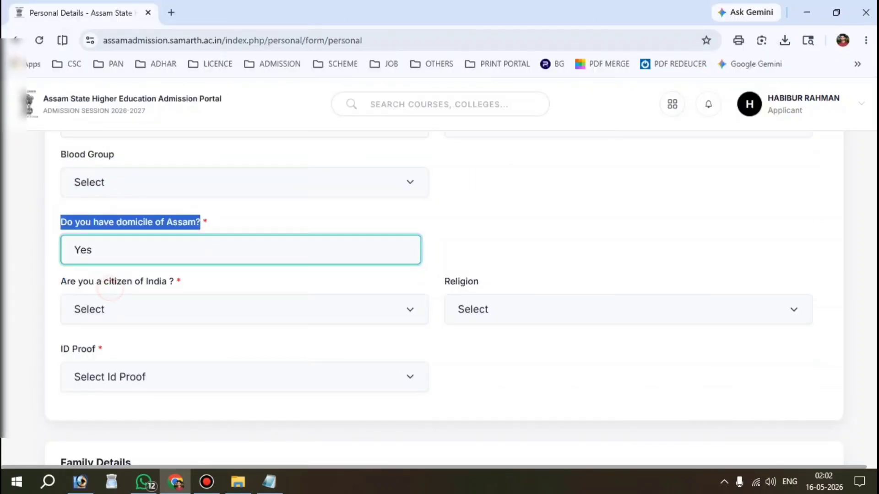
{"action": "scroll", "coordinate": [229, 228], "scroll_direction": "down", "scroll_amount": 2}
{"action": "left_click_drag", "start_coordinate": [60, 195], "coordinate": [174, 195]}
{"action": "left_click", "coordinate": [157, 223]}
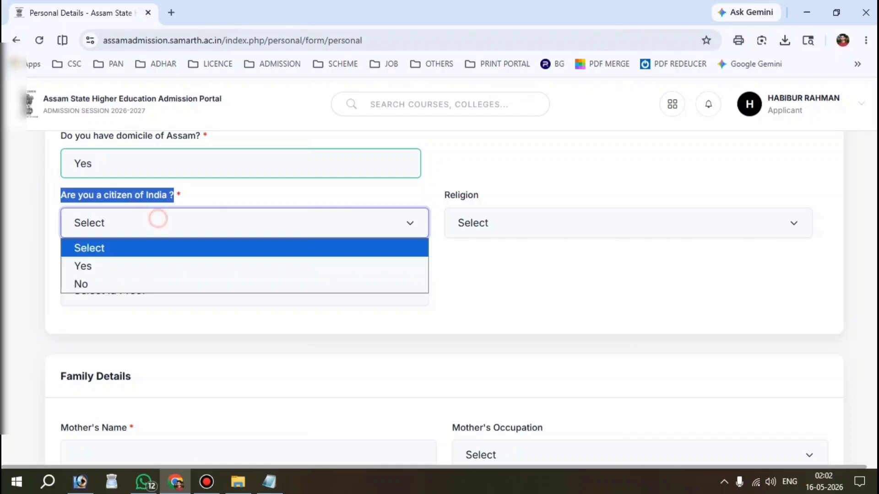
{"action": "left_click", "coordinate": [112, 265]}
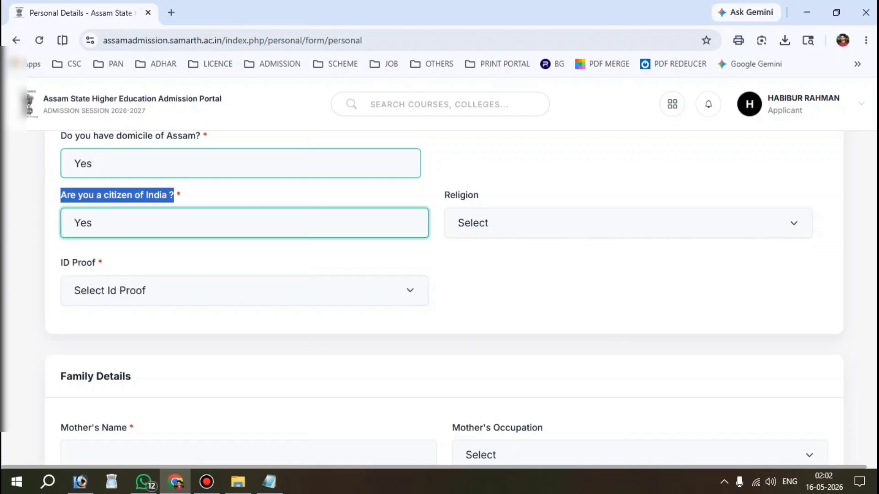
{"action": "left_click_drag", "start_coordinate": [440, 196], "coordinate": [478, 194]}
{"action": "left_click", "coordinate": [498, 223]}
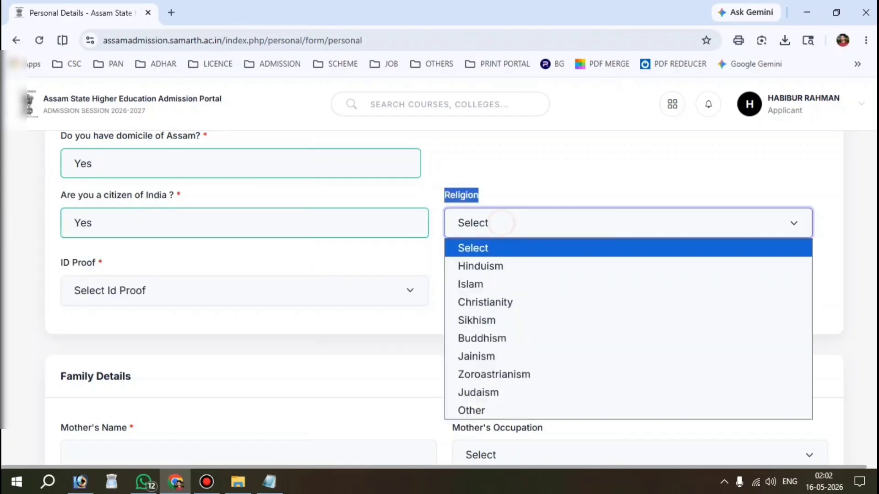
{"action": "left_click", "coordinate": [470, 284]}
Set ID proof to Other Valid Govt Identity with photograph, specified as AADHAAR CARD.
{"action": "scroll", "coordinate": [470, 284], "scroll_direction": "down", "scroll_amount": 1}
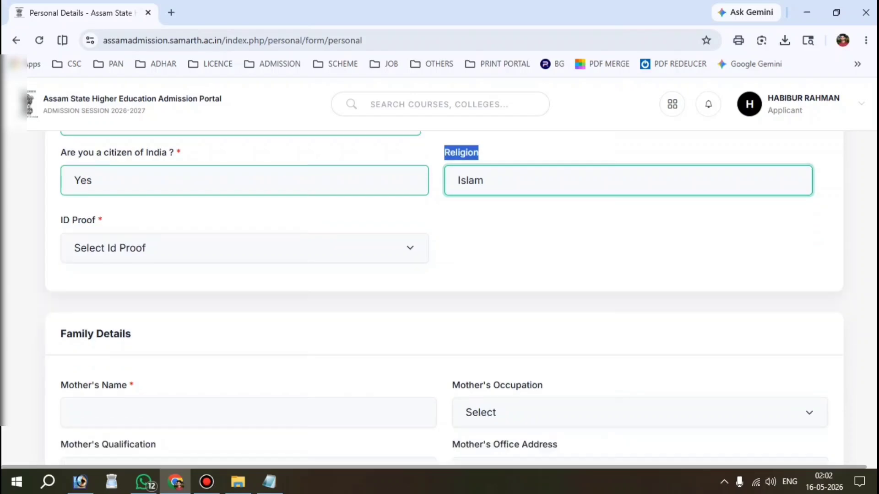
{"action": "left_click_drag", "start_coordinate": [56, 220], "coordinate": [95, 220]}
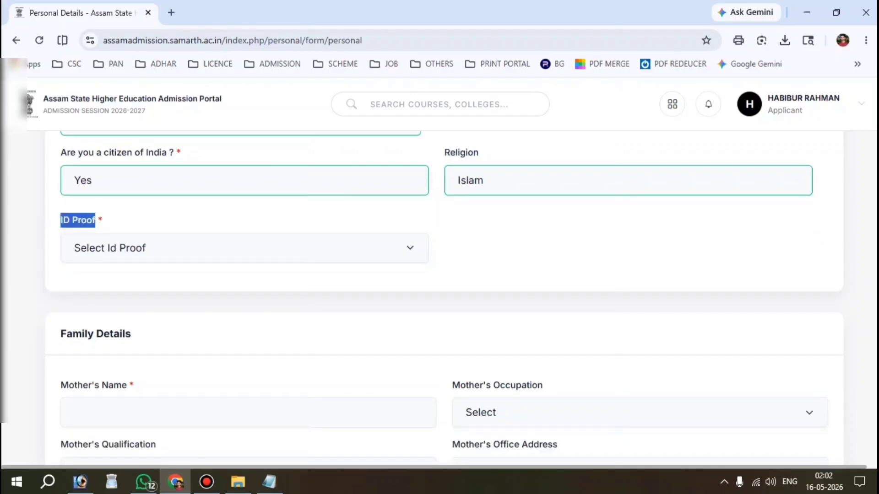
{"action": "left_click", "coordinate": [153, 245]}
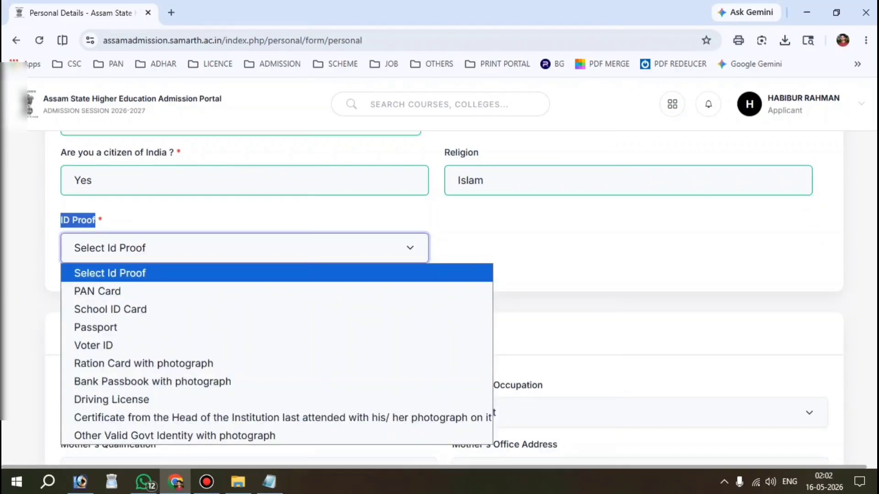
{"action": "key", "text": "Down"}
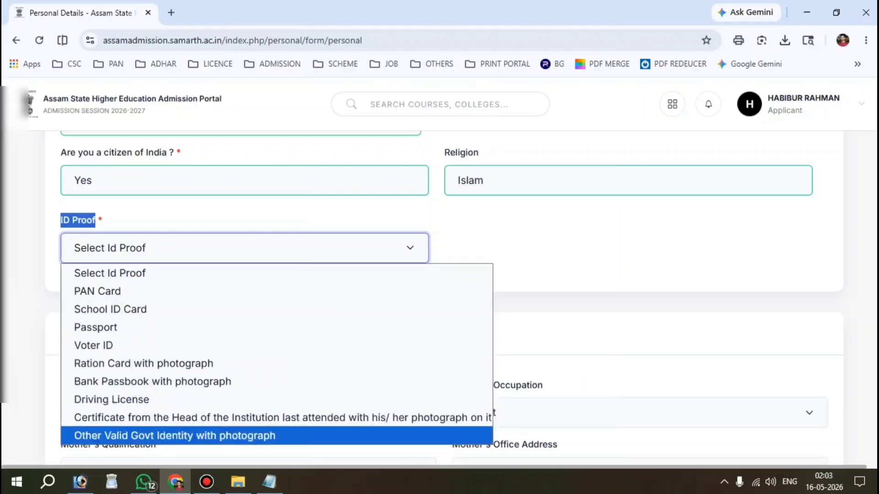
{"action": "key", "text": "Return"}
{"action": "left_click", "coordinate": [504, 252]}
{"action": "left_click", "coordinate": [551, 282]}
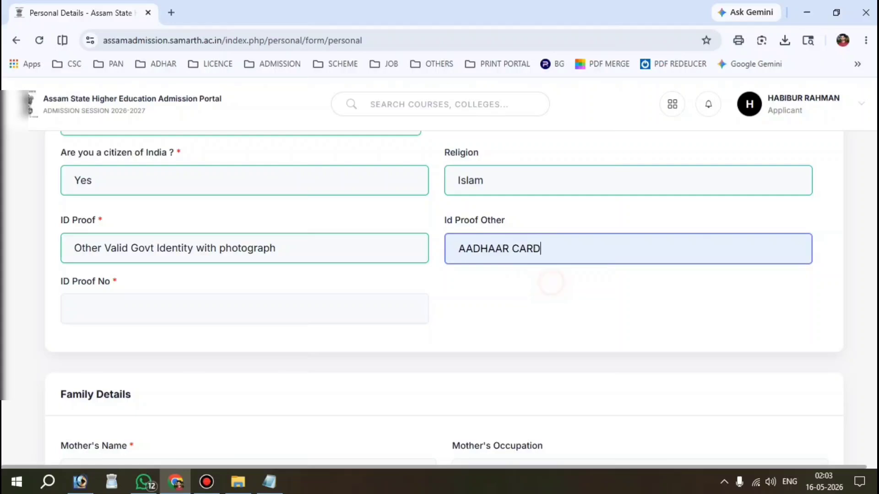
{"action": "left_click", "coordinate": [124, 312]}
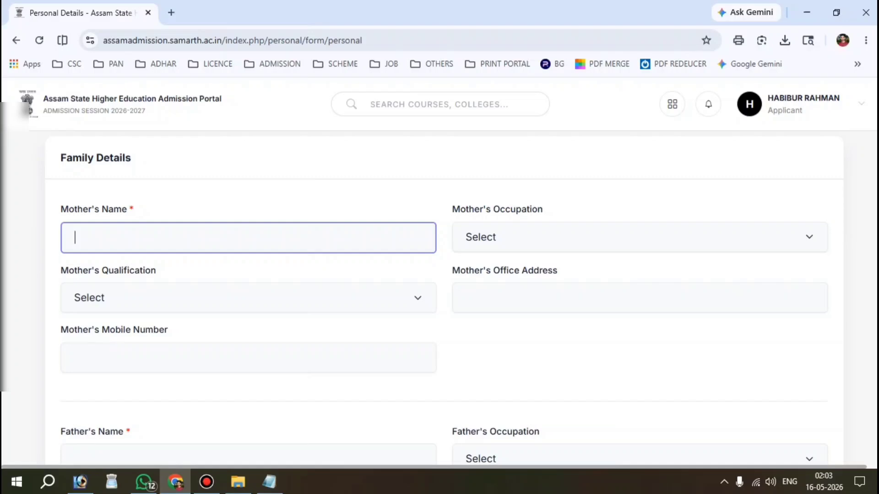
Enter the mother's name, set her occupation to Home Maker, and scroll down to the father's fields.
{"action": "left_click", "coordinate": [98, 234]}
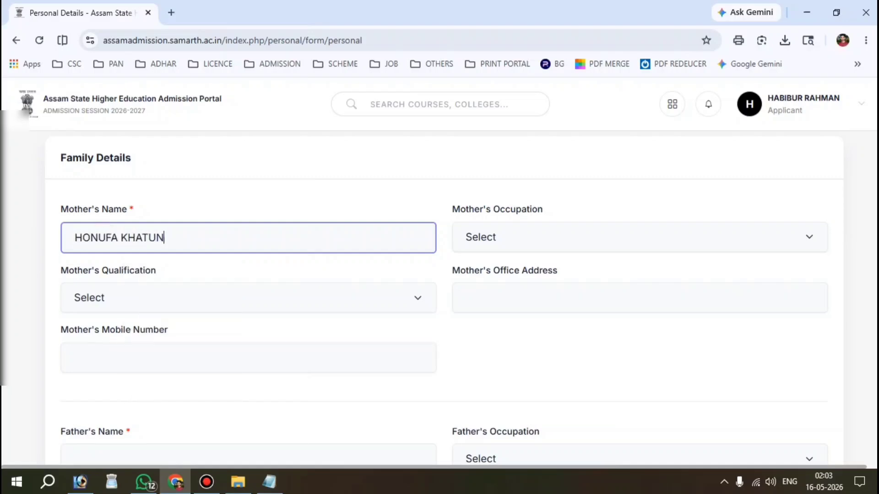
{"action": "left_click", "coordinate": [549, 237]}
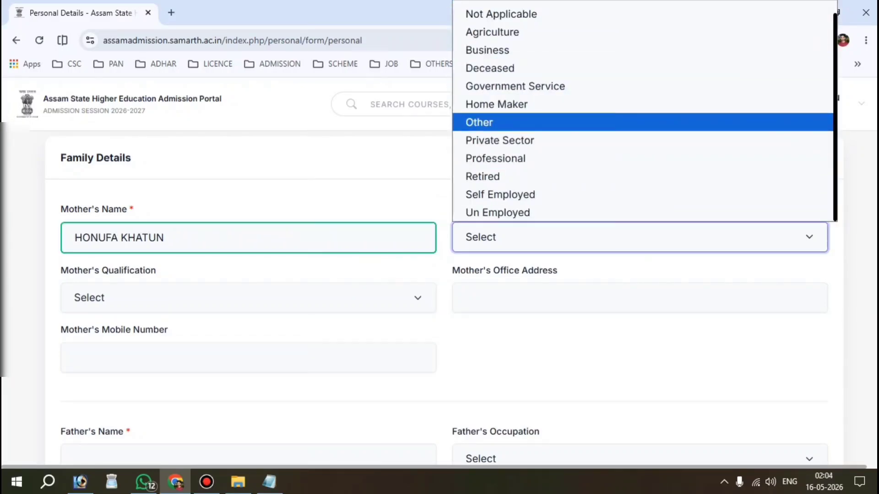
{"action": "left_click", "coordinate": [496, 104]}
{"action": "scroll", "coordinate": [444, 298], "scroll_direction": "down", "scroll_amount": 1}
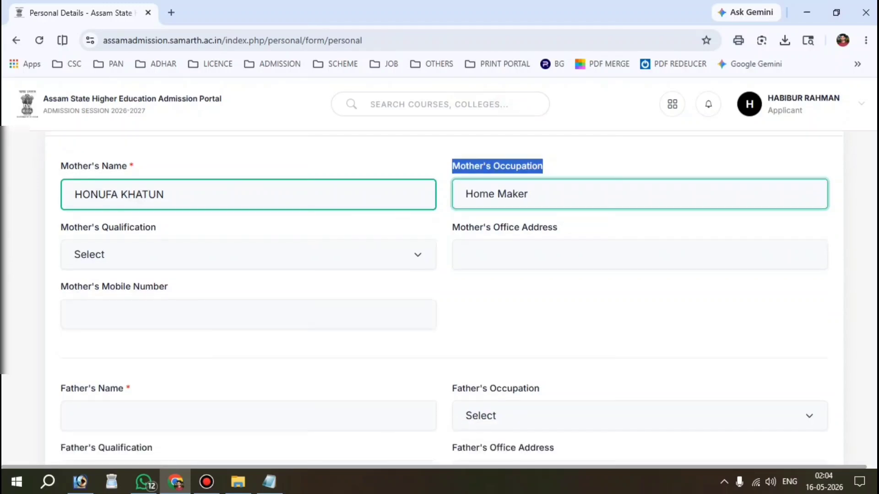
{"action": "left_click_drag", "start_coordinate": [69, 228], "coordinate": [158, 229]}
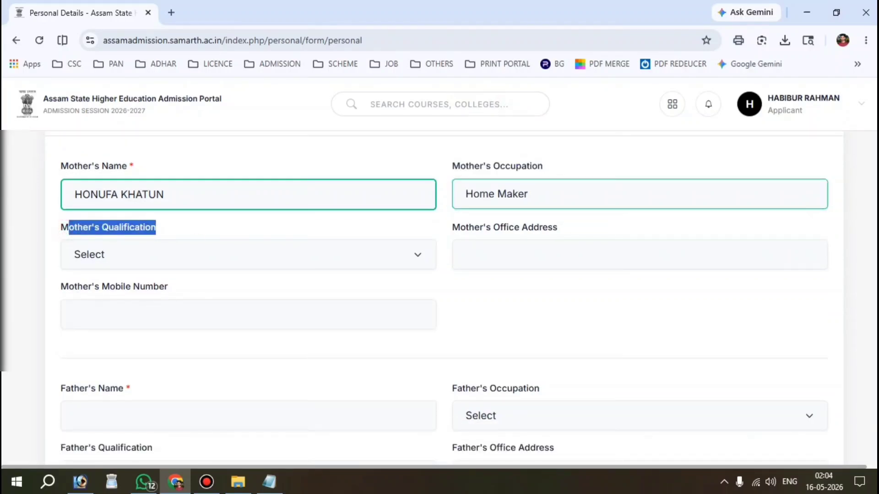
{"action": "left_click", "coordinate": [193, 233]}
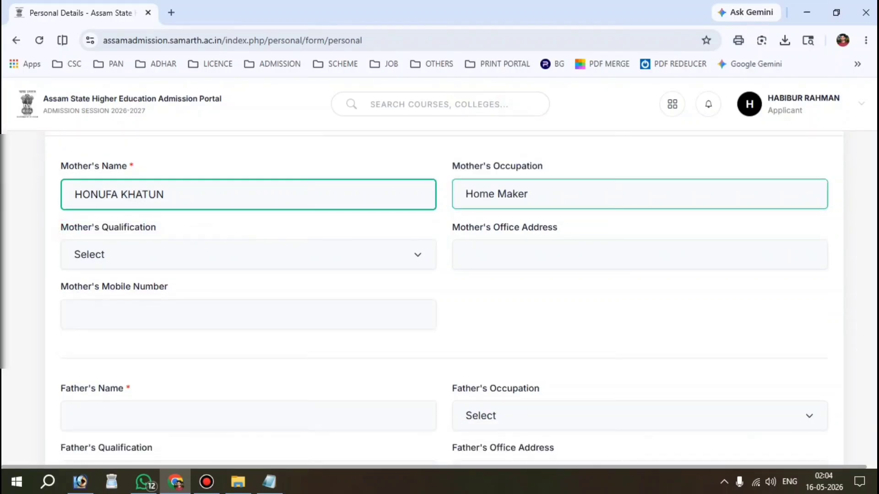
{"action": "left_click_drag", "start_coordinate": [452, 227], "coordinate": [558, 229]}
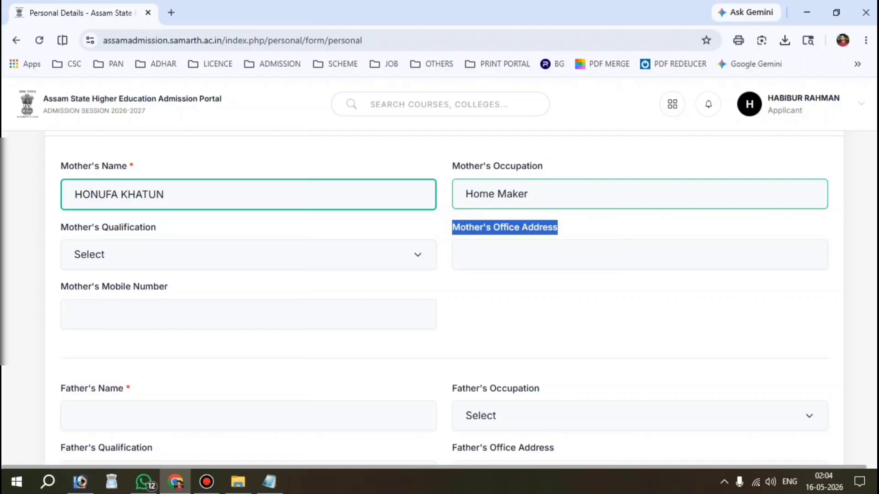
{"action": "left_click_drag", "start_coordinate": [69, 286], "coordinate": [167, 288]}
{"action": "scroll", "coordinate": [167, 288], "scroll_direction": "down", "scroll_amount": 1}
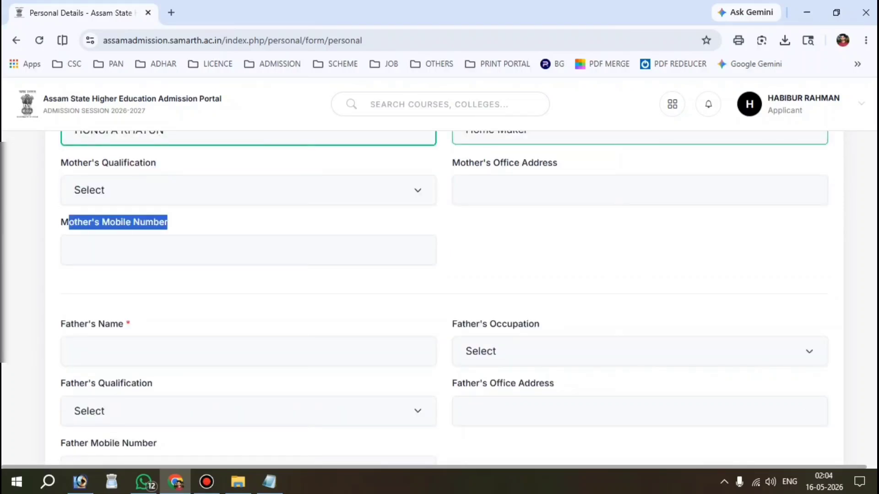
{"action": "left_click", "coordinate": [540, 225]}
{"action": "scroll", "coordinate": [540, 224], "scroll_direction": "down", "scroll_amount": 1}
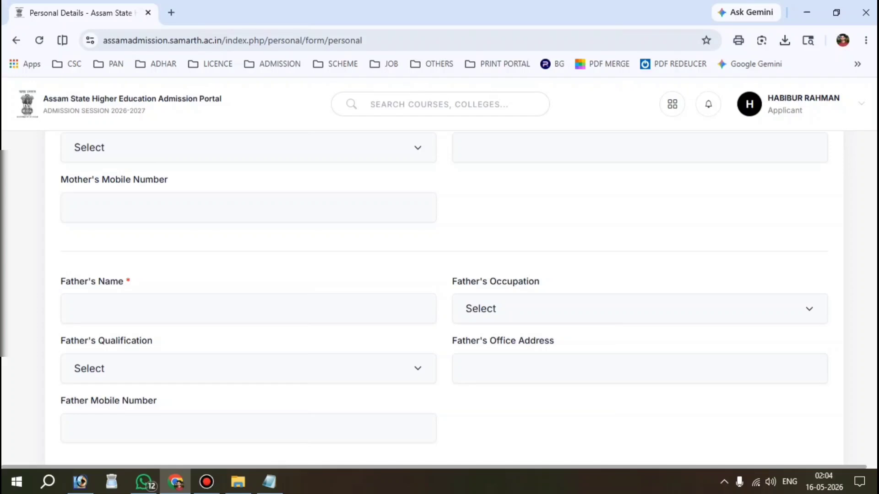
{"action": "scroll", "coordinate": [446, 295], "scroll_direction": "down", "scroll_amount": 2}
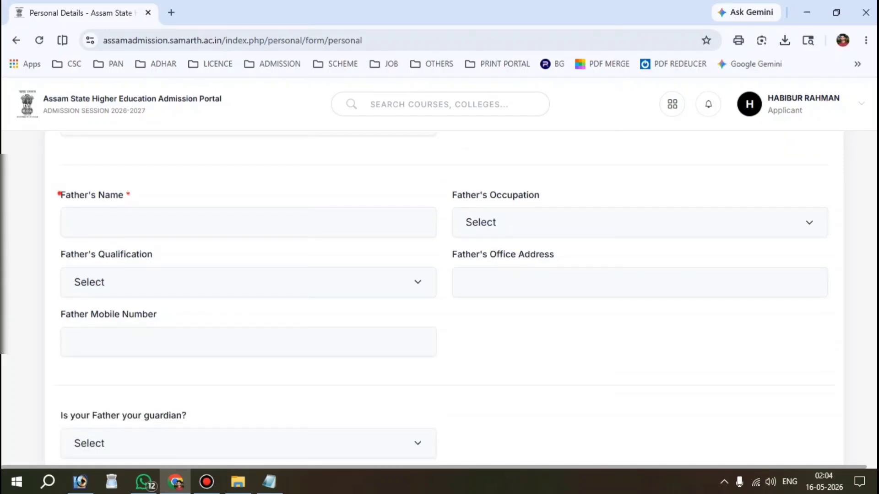
Enter the father's name and set his qualification to None, leaving occupation unselected.
{"action": "left_click_drag", "start_coordinate": [59, 193], "coordinate": [126, 194]}
{"action": "left_click", "coordinate": [146, 223]}
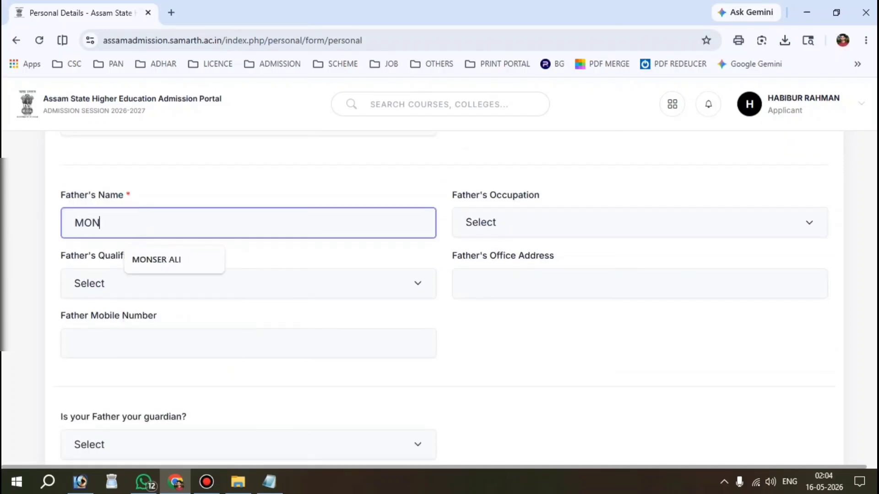
{"action": "left_click", "coordinate": [556, 225]}
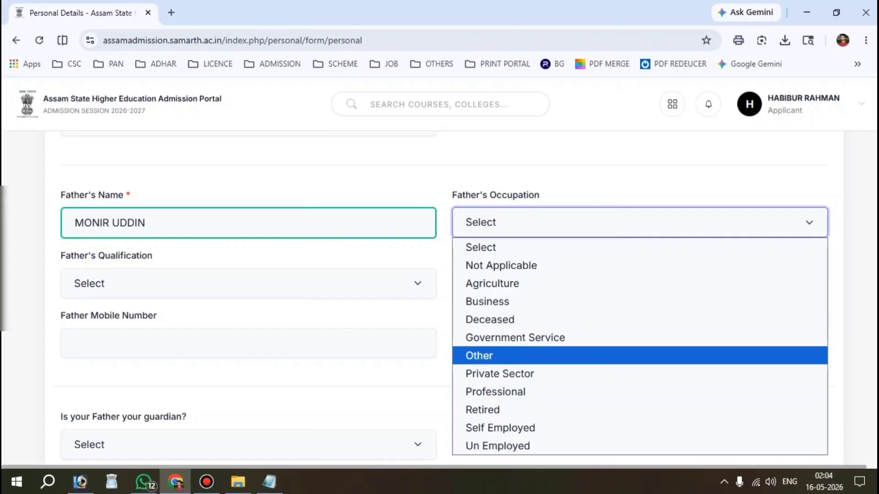
{"action": "left_click", "coordinate": [245, 246]}
{"action": "left_click", "coordinate": [130, 274]}
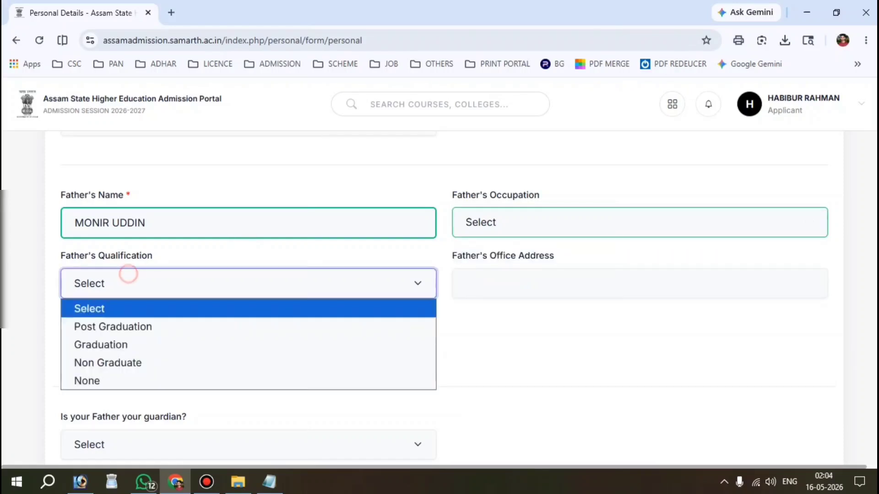
{"action": "left_click", "coordinate": [100, 374]}
Answer the father-as-guardian question, first Yes, then changing it to No.
{"action": "scroll", "coordinate": [100, 375], "scroll_direction": "down", "scroll_amount": 1}
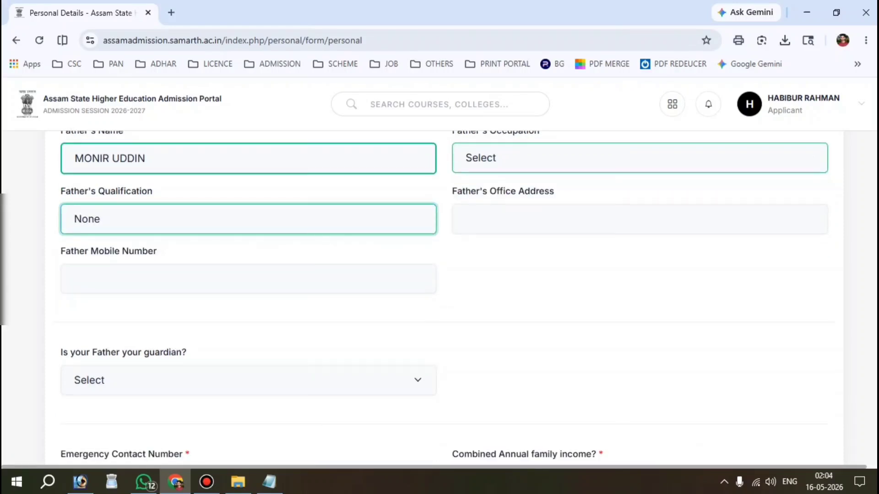
{"action": "left_click", "coordinate": [163, 280]}
{"action": "scroll", "coordinate": [163, 281], "scroll_direction": "down", "scroll_amount": 2}
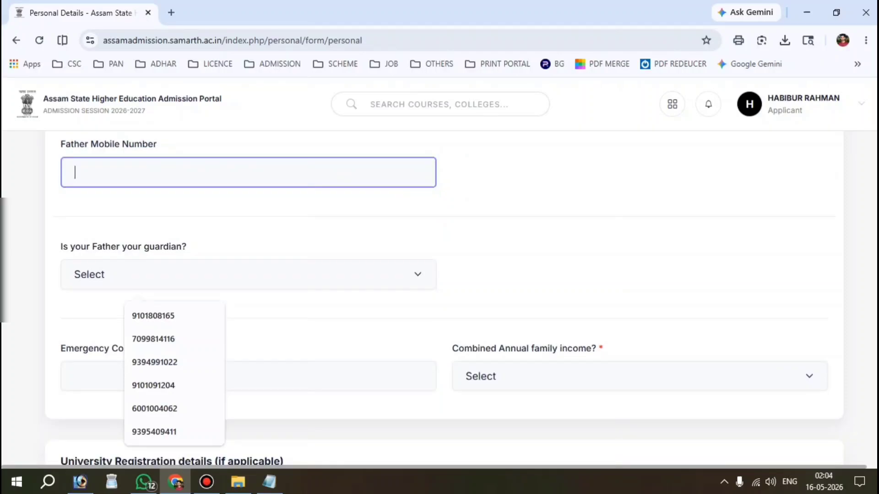
{"action": "left_click_drag", "start_coordinate": [60, 247], "coordinate": [186, 247]}
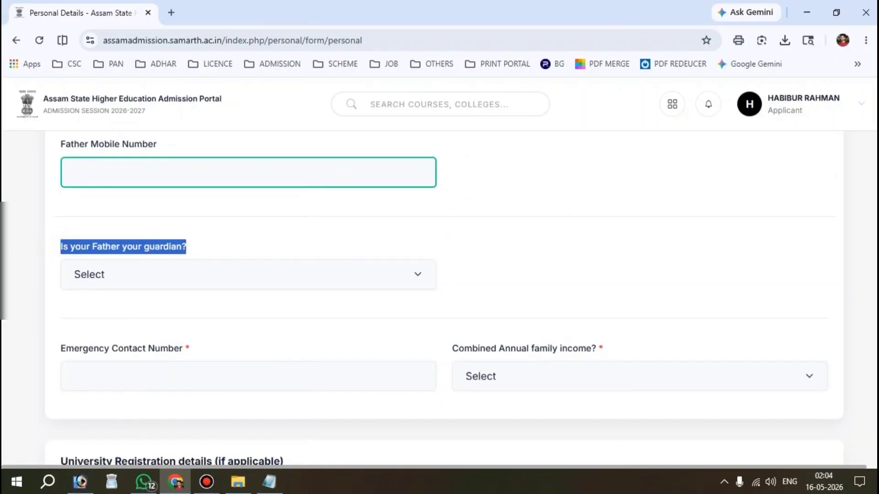
{"action": "left_click", "coordinate": [129, 269]}
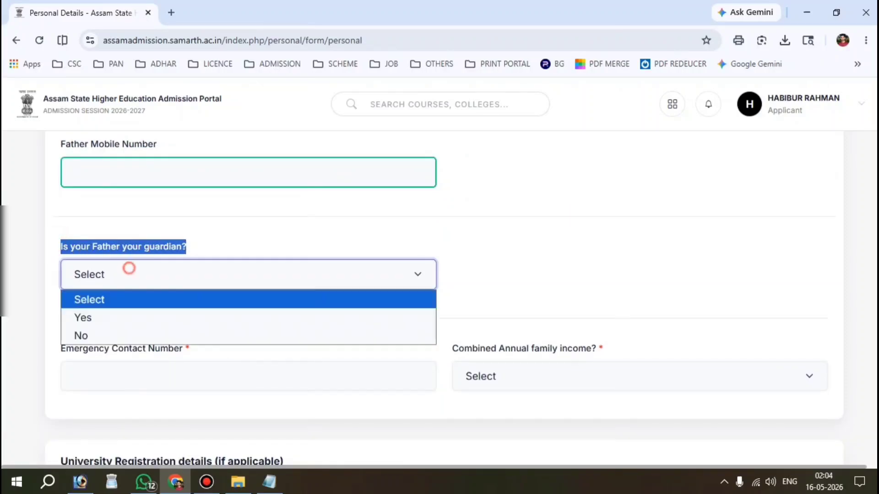
{"action": "left_click", "coordinate": [103, 315]}
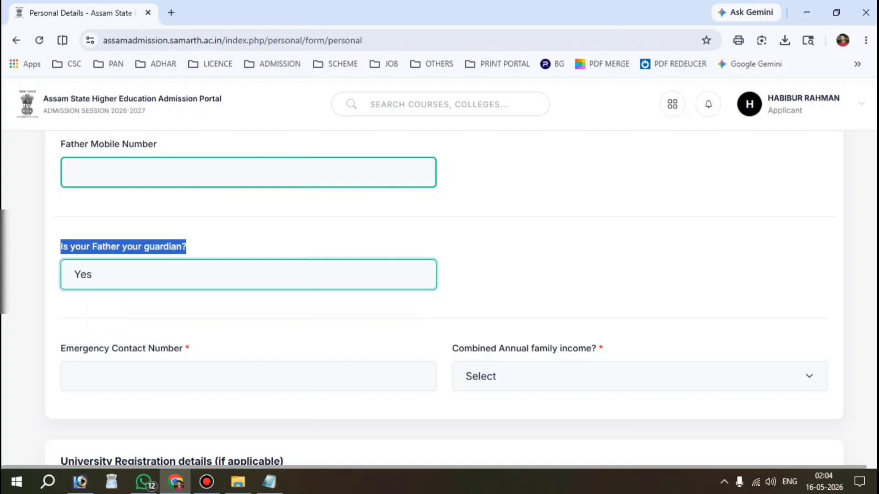
{"action": "left_click", "coordinate": [103, 297]}
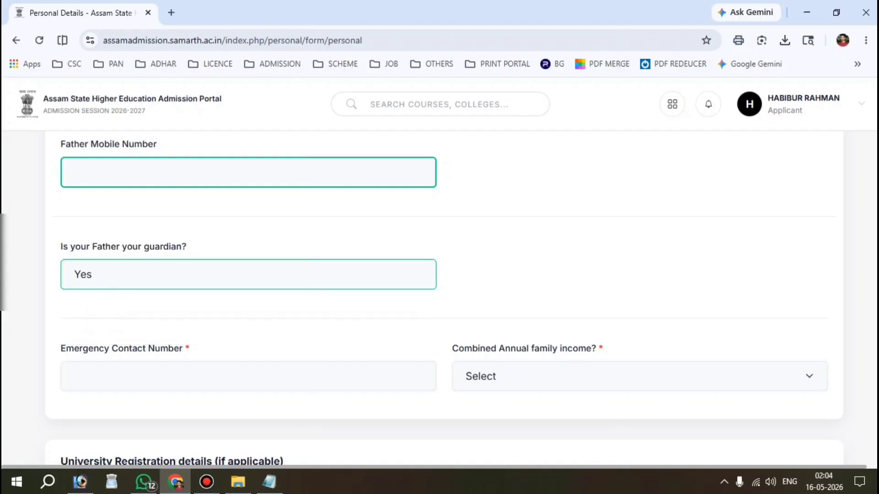
{"action": "left_click", "coordinate": [119, 272]}
{"action": "left_click", "coordinate": [96, 330]}
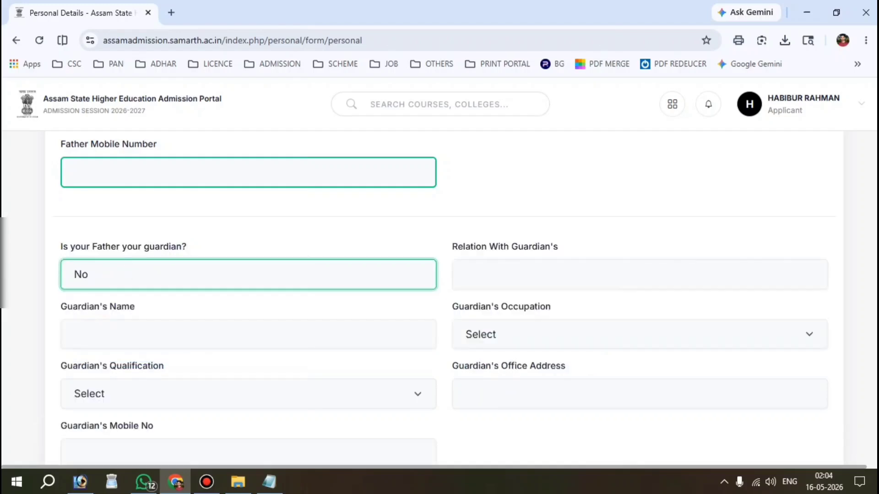
Set guardian relation to MOTHER, then switch the father-as-guardian answer back to Yes.
{"action": "scroll", "coordinate": [96, 331], "scroll_direction": "down", "scroll_amount": 1}
{"action": "left_click", "coordinate": [522, 232]}
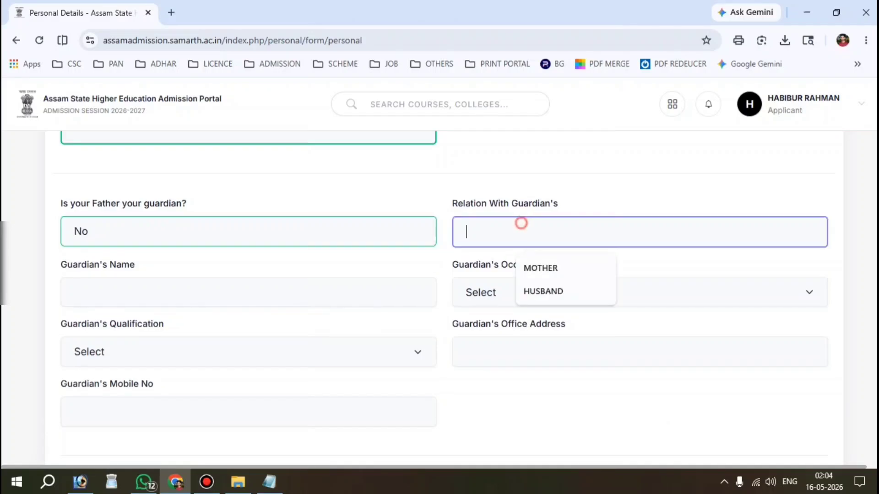
{"action": "left_click", "coordinate": [527, 265]}
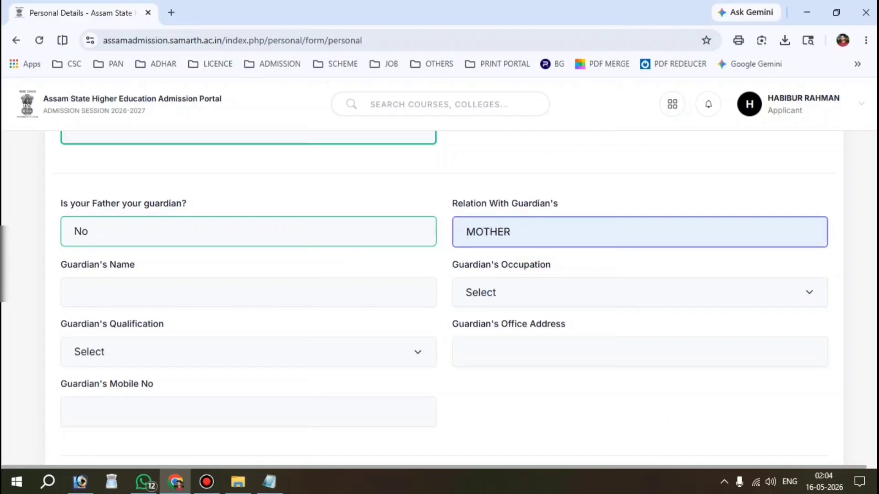
{"action": "left_click_drag", "start_coordinate": [136, 266], "coordinate": [63, 269]}
{"action": "left_click", "coordinate": [165, 291]}
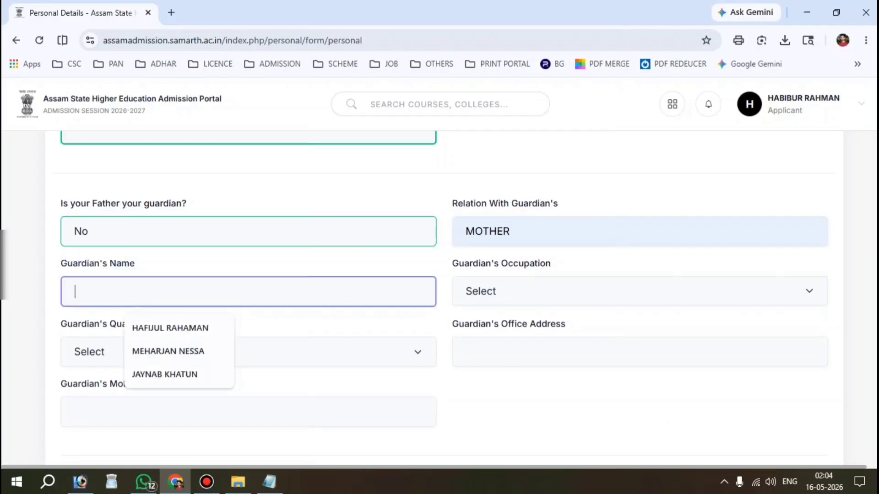
{"action": "left_click", "coordinate": [517, 292]}
{"action": "left_click", "coordinate": [313, 303]}
{"action": "left_click", "coordinate": [128, 225]}
{"action": "left_click", "coordinate": [92, 274]}
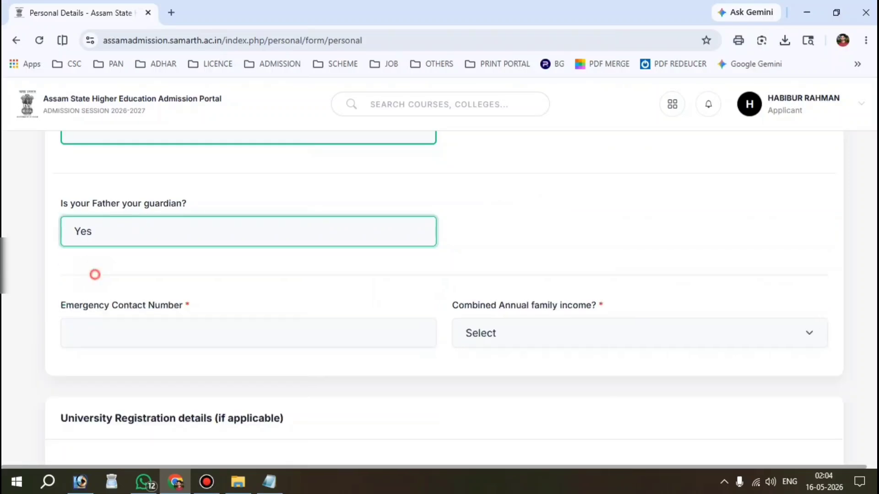
Fill in the emergency contact number from the suggested entry.
{"action": "scroll", "coordinate": [92, 275], "scroll_direction": "down", "scroll_amount": 2}
{"action": "left_click_drag", "start_coordinate": [58, 220], "coordinate": [182, 220]}
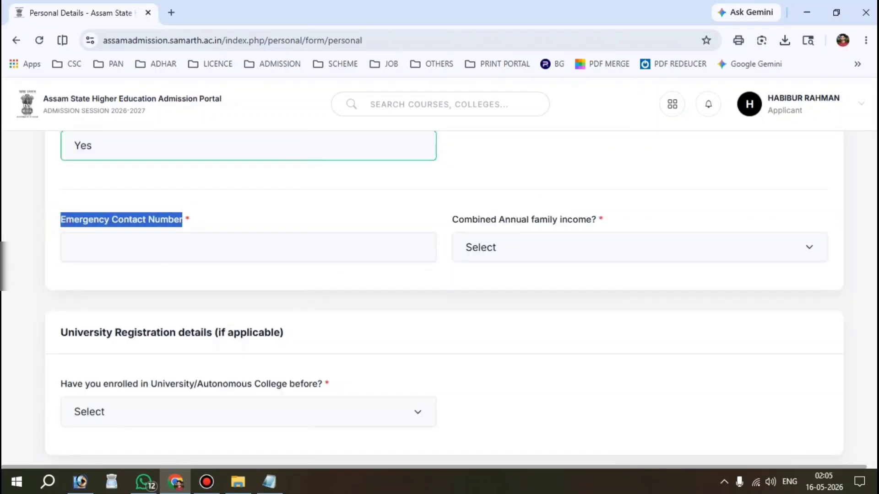
{"action": "left_click", "coordinate": [182, 247]}
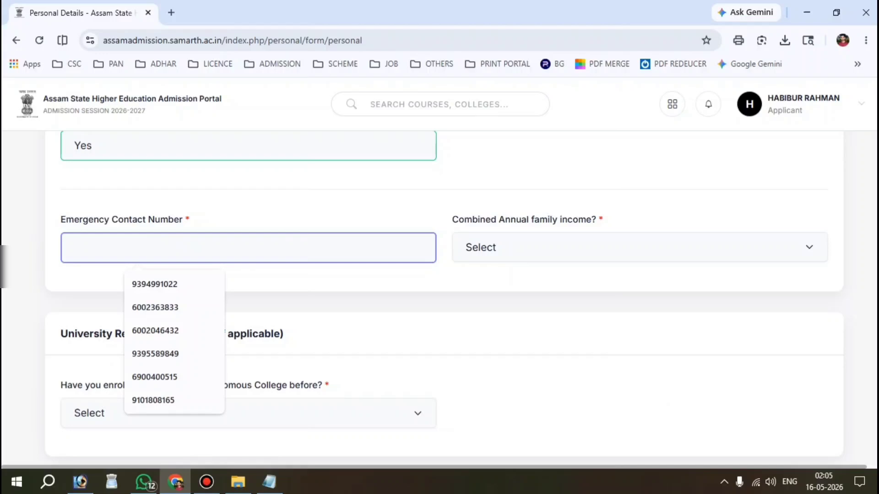
{"action": "type", "text": "600"}
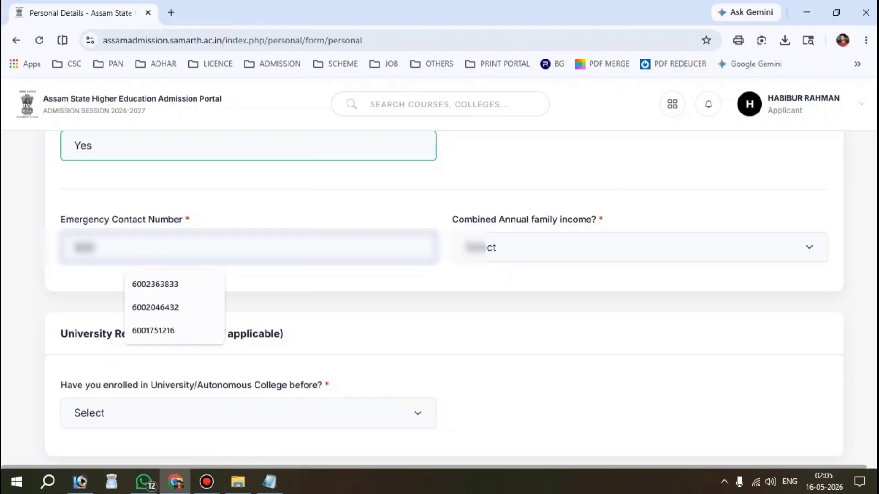
{"action": "left_click", "coordinate": [163, 328]}
Set combined annual family income to Up to 2,00,000 after trying other ranges.
{"action": "left_click", "coordinate": [564, 239]}
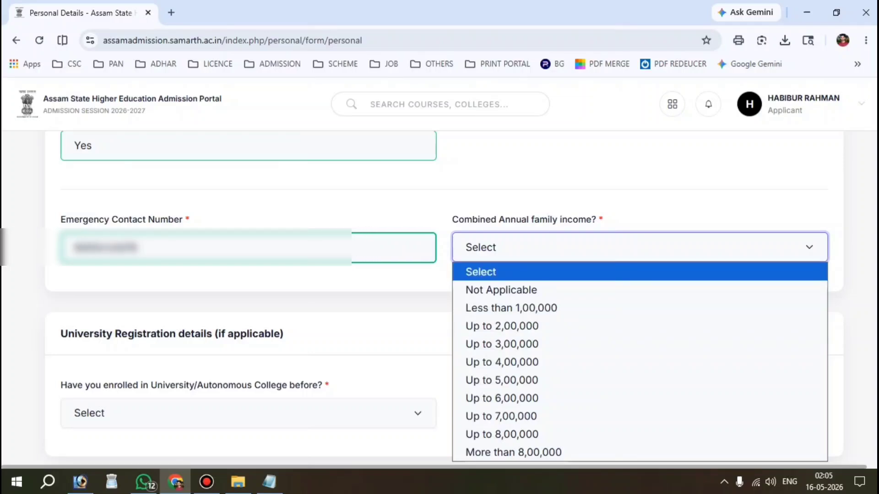
{"action": "left_click", "coordinate": [523, 327]}
{"action": "scroll", "coordinate": [523, 327], "scroll_direction": "down", "scroll_amount": 1}
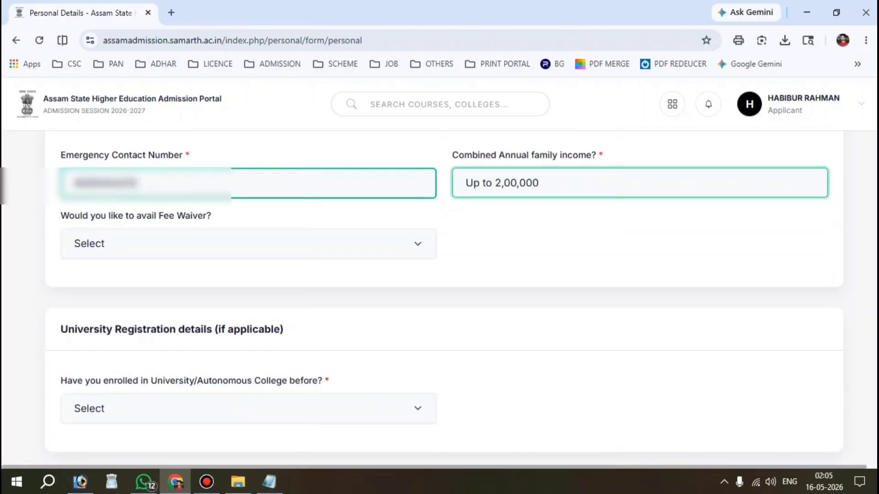
{"action": "left_click", "coordinate": [518, 187]}
{"action": "left_click", "coordinate": [520, 317]}
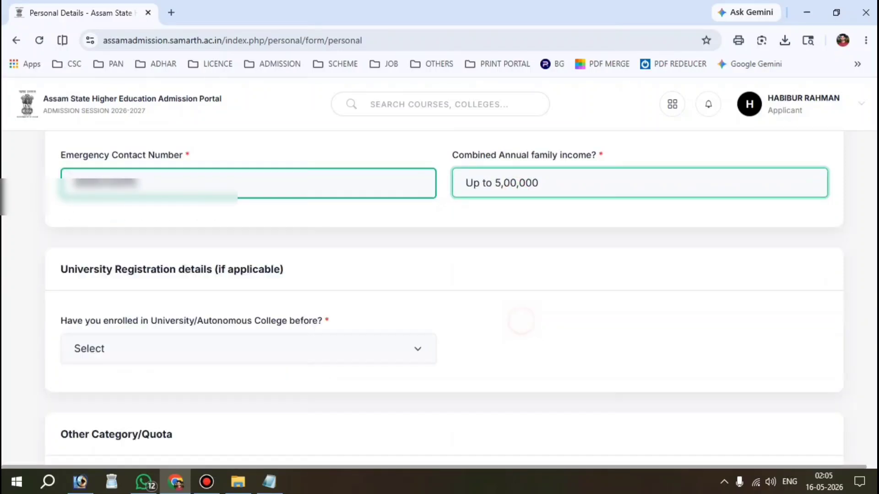
{"action": "scroll", "coordinate": [439, 298], "scroll_direction": "up", "scroll_amount": 1}
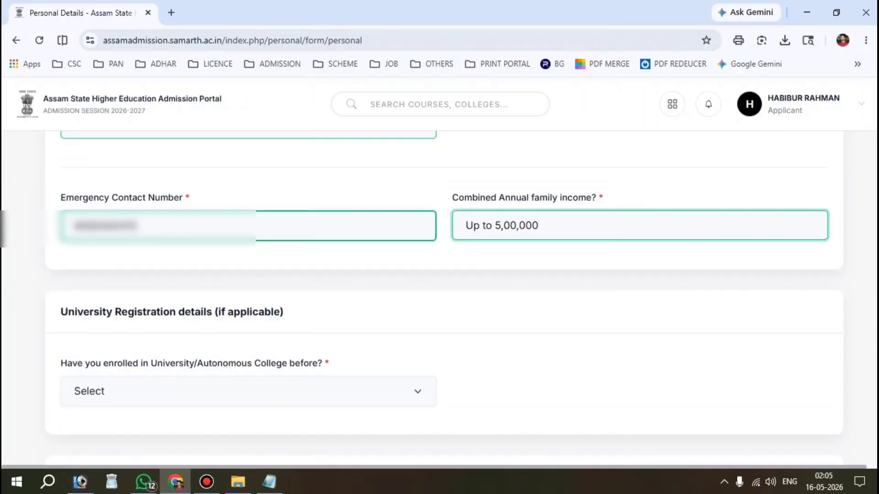
{"action": "left_click", "coordinate": [517, 225]}
{"action": "left_click", "coordinate": [514, 338]}
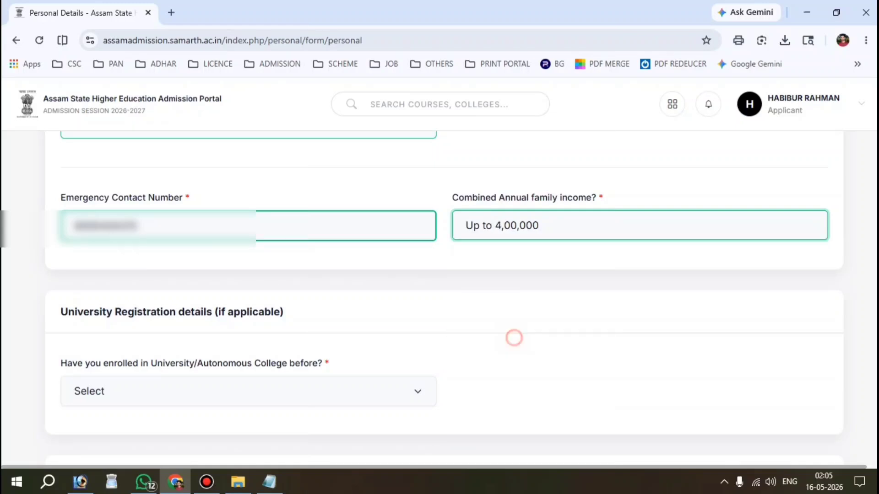
{"action": "left_click", "coordinate": [551, 229]}
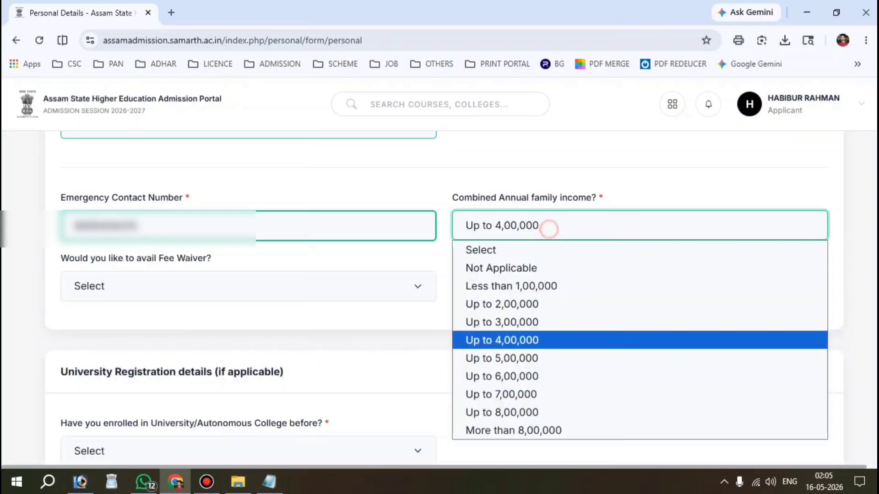
{"action": "left_click", "coordinate": [537, 303]}
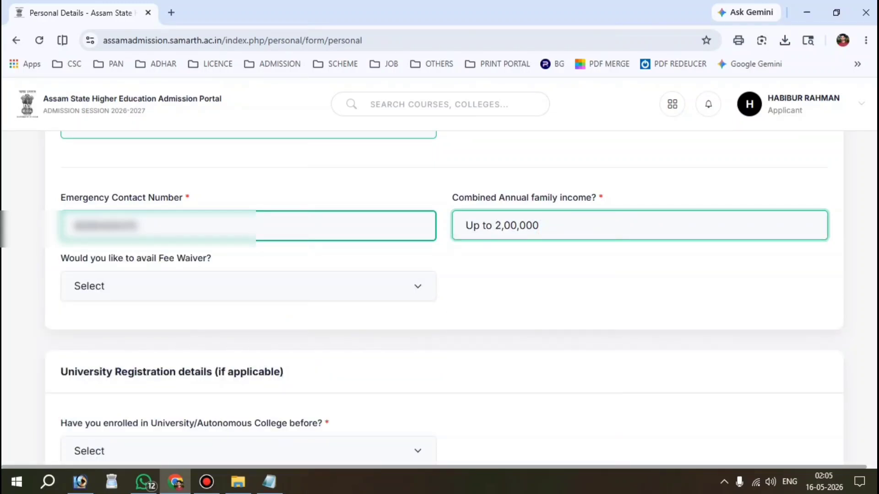
Answer YES to 'Would you like to avail Fee Waiver?'.
{"action": "left_click_drag", "start_coordinate": [59, 259], "coordinate": [211, 258]}
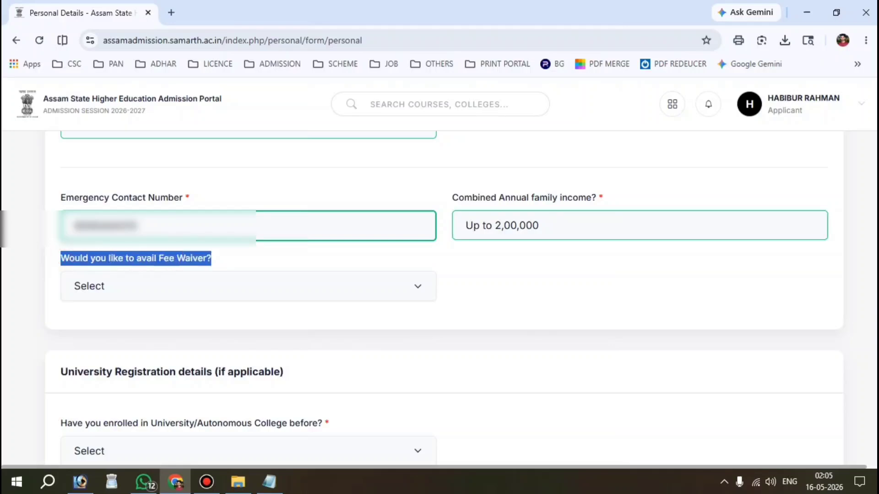
{"action": "left_click", "coordinate": [172, 282]}
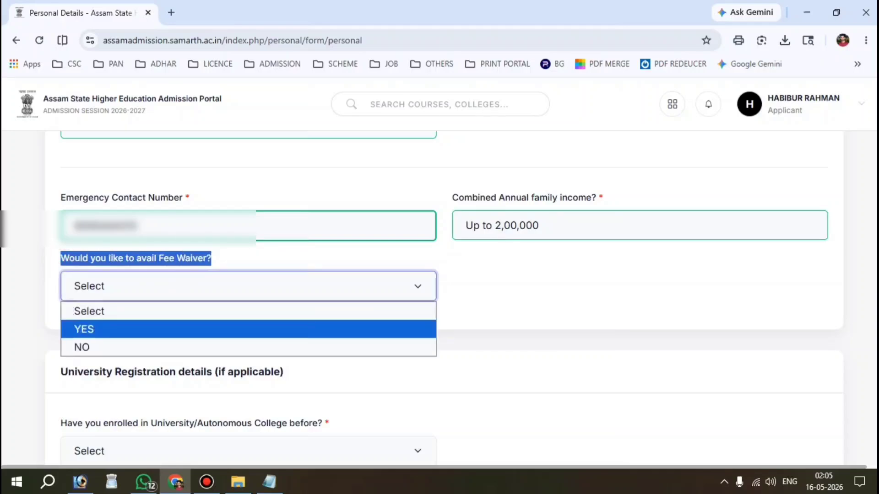
{"action": "left_click", "coordinate": [118, 328]}
{"action": "left_click", "coordinate": [107, 307]}
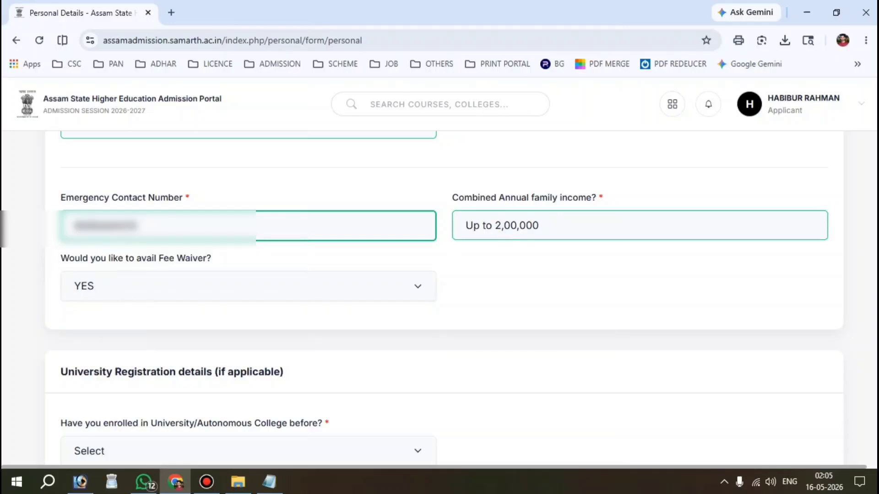
Answer No to the enrolled-before question and set the PwBD category to Not Applicable.
{"action": "scroll", "coordinate": [247, 298], "scroll_direction": "down", "scroll_amount": 4}
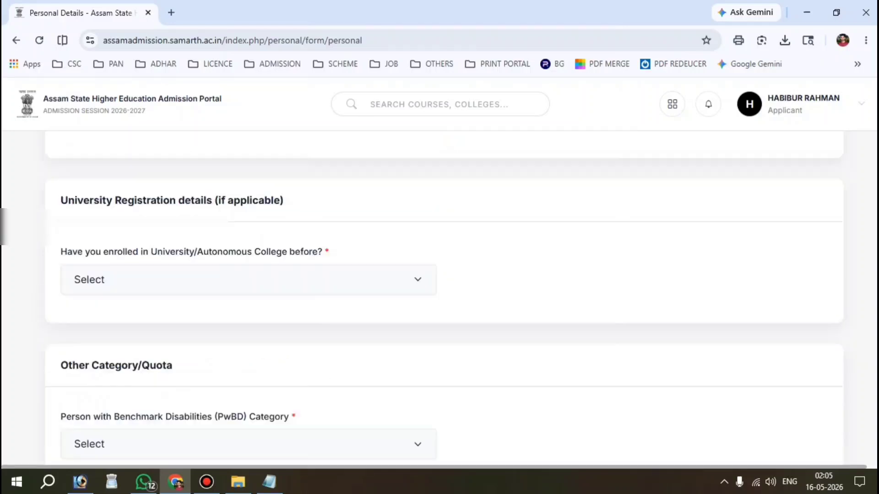
{"action": "left_click_drag", "start_coordinate": [61, 230], "coordinate": [322, 231]}
{"action": "left_click", "coordinate": [170, 260]}
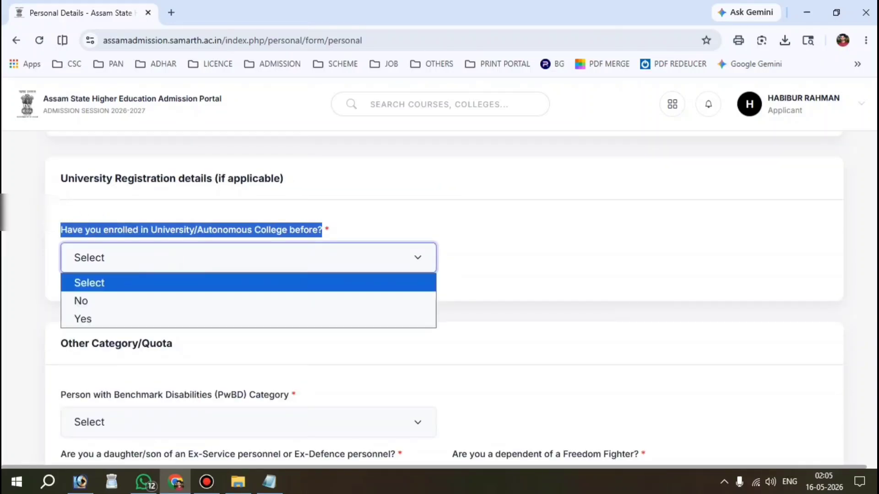
{"action": "left_click", "coordinate": [87, 303]}
{"action": "scroll", "coordinate": [89, 306], "scroll_direction": "down", "scroll_amount": 2}
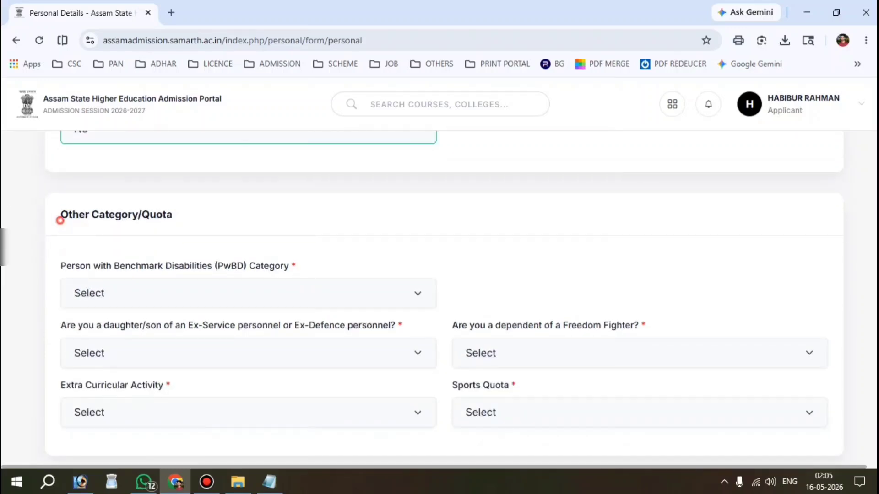
{"action": "left_click_drag", "start_coordinate": [59, 215], "coordinate": [172, 215]}
{"action": "scroll", "coordinate": [172, 215], "scroll_direction": "down", "scroll_amount": 1}
{"action": "left_click_drag", "start_coordinate": [59, 201], "coordinate": [289, 201]}
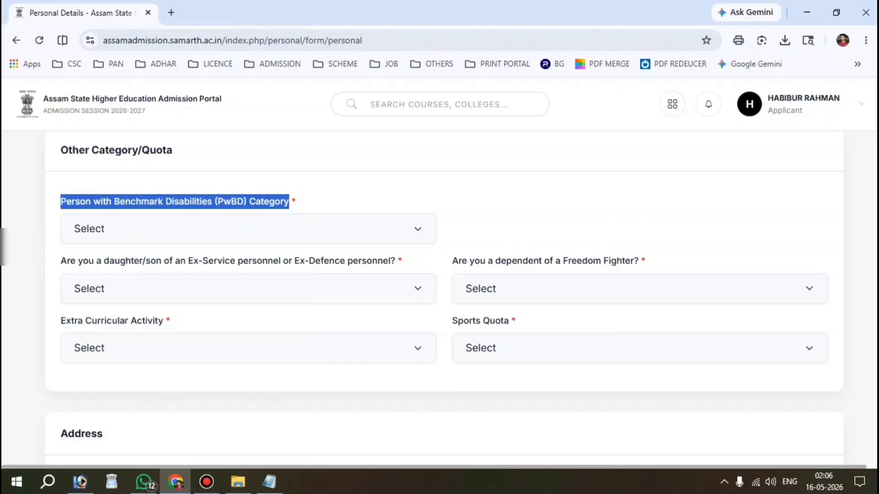
{"action": "left_click", "coordinate": [333, 195]}
{"action": "left_click", "coordinate": [119, 228]}
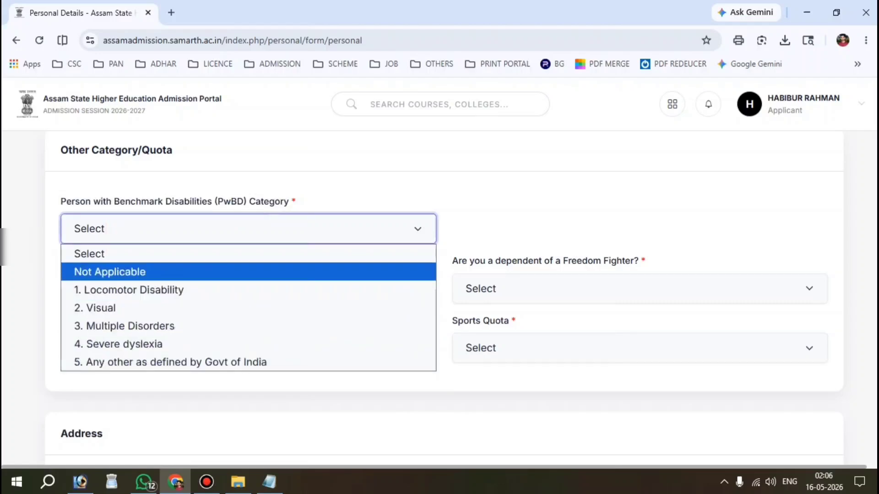
{"action": "left_click", "coordinate": [110, 271]}
Set Ex-Service and Freedom Fighter to No, Extra Curricular to Not Applicable, and Sports Quota to No.
{"action": "scroll", "coordinate": [110, 272], "scroll_direction": "down", "scroll_amount": 1}
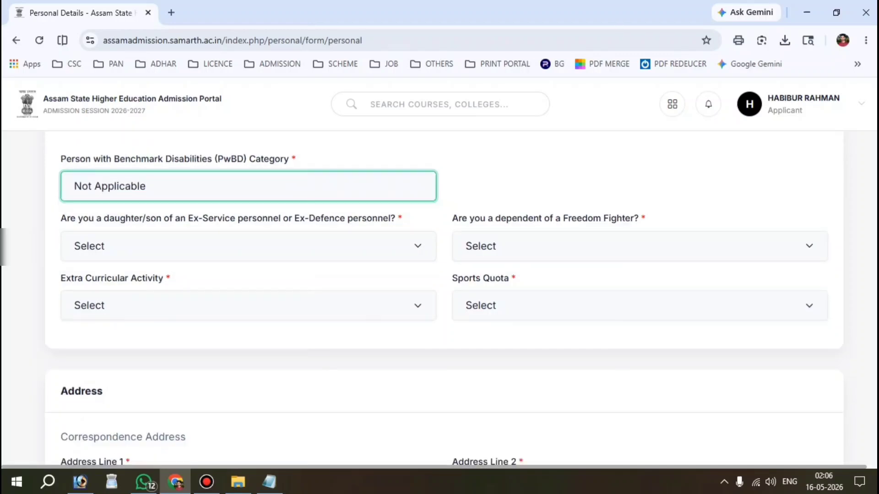
{"action": "left_click", "coordinate": [202, 246]}
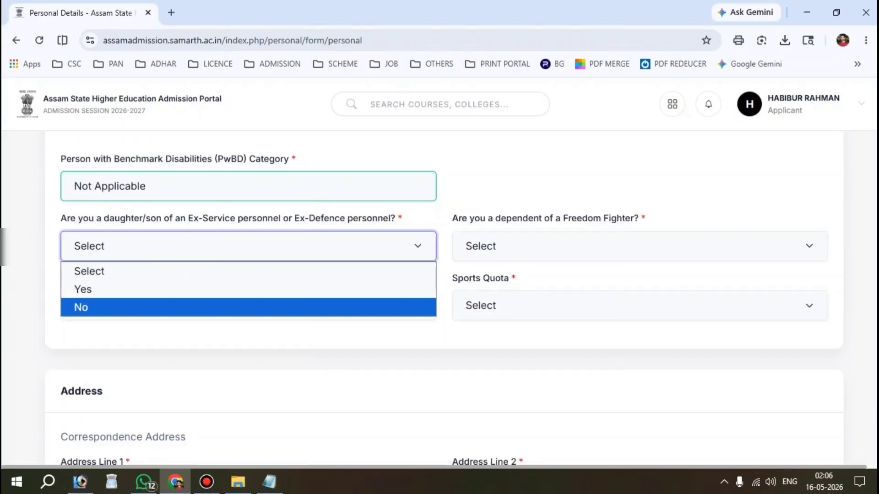
{"action": "left_click", "coordinate": [103, 307]}
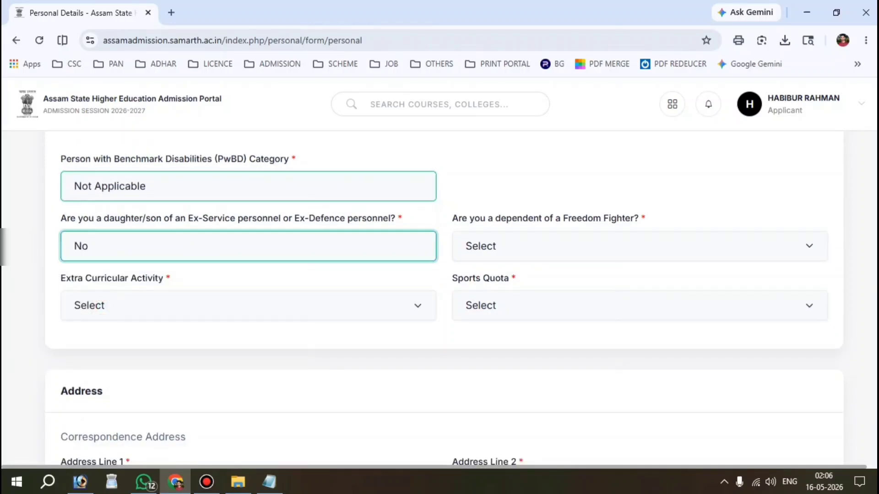
{"action": "left_click", "coordinate": [507, 247]}
{"action": "left_click", "coordinate": [488, 306]}
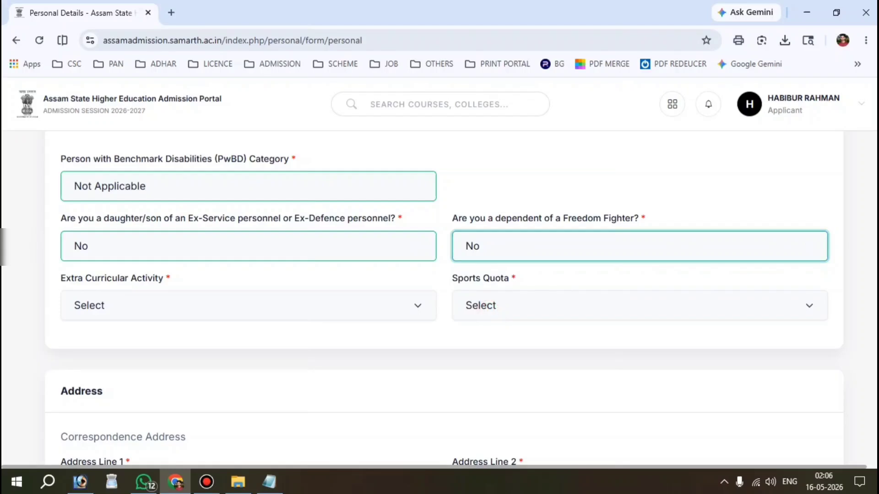
{"action": "left_click", "coordinate": [131, 296]}
{"action": "left_click", "coordinate": [115, 279]}
{"action": "left_click", "coordinate": [504, 305]}
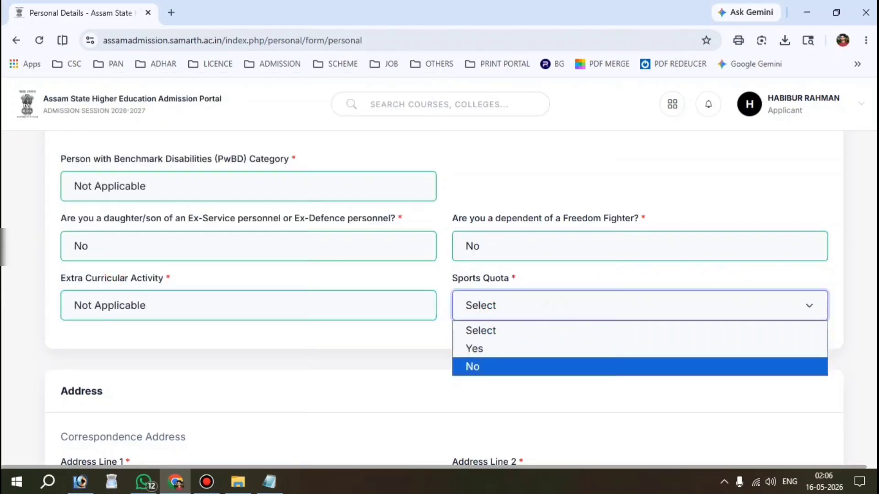
{"action": "left_click", "coordinate": [485, 366]}
{"action": "scroll", "coordinate": [485, 366], "scroll_direction": "down", "scroll_amount": 2}
Fill in Address Line 1 of the Correspondence Address section.
{"action": "scroll", "coordinate": [52, 199], "scroll_direction": "down", "scroll_amount": 2}
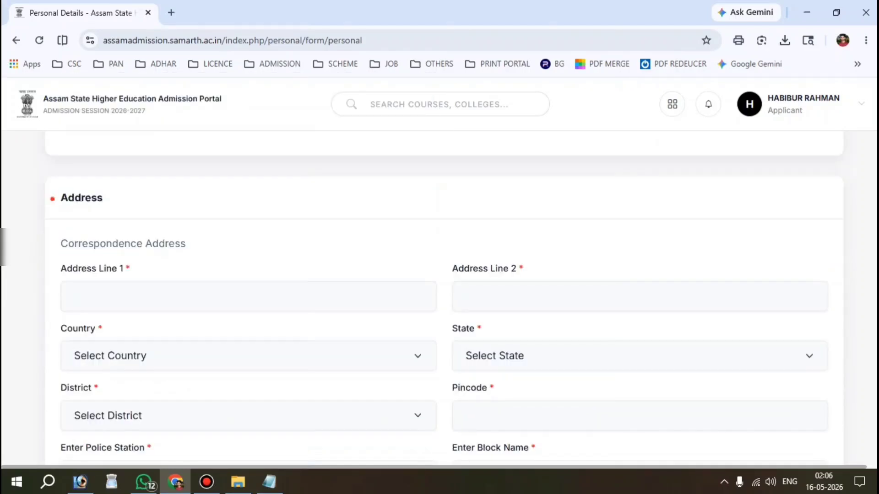
{"action": "left_click_drag", "start_coordinate": [50, 200], "coordinate": [98, 199]}
{"action": "scroll", "coordinate": [99, 199], "scroll_direction": "down", "scroll_amount": 1}
{"action": "left_click", "coordinate": [138, 251]}
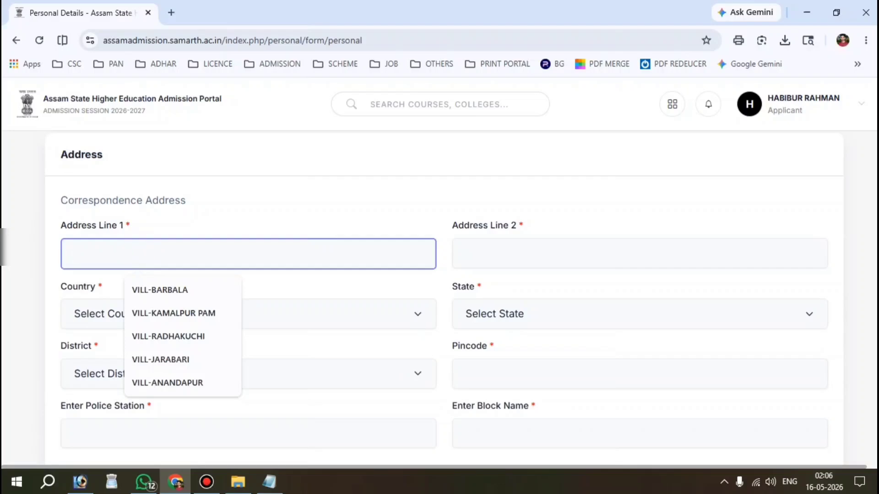
{"action": "type", "text": "V"}
{"action": "key", "text": "BackSpace"}
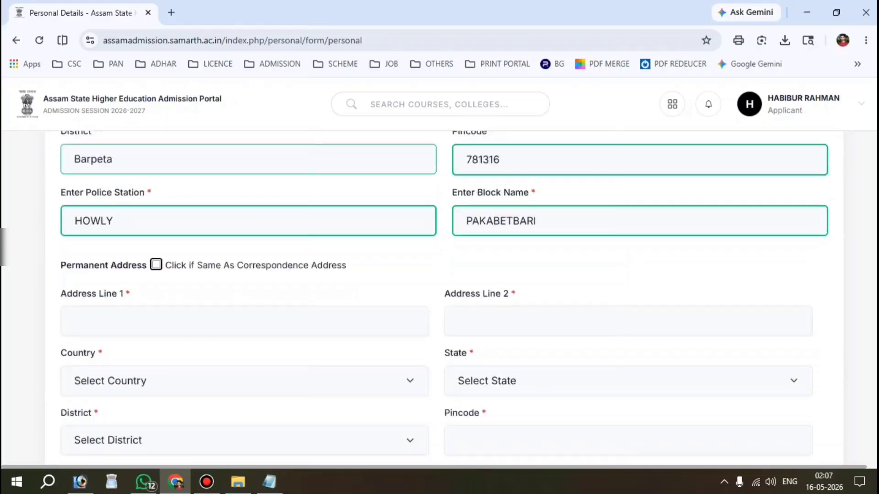
{"action": "scroll", "coordinate": [444, 293], "scroll_direction": "down", "scroll_amount": 1}
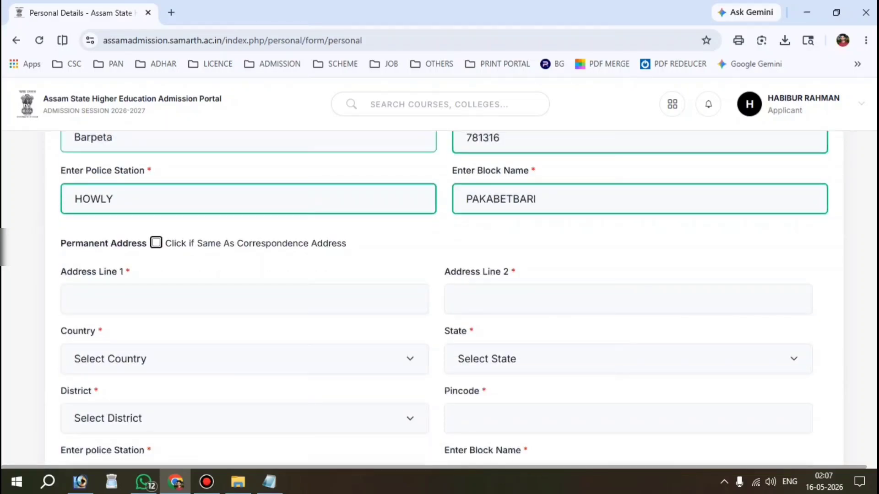
{"action": "scroll", "coordinate": [444, 293], "scroll_direction": "up", "scroll_amount": 2}
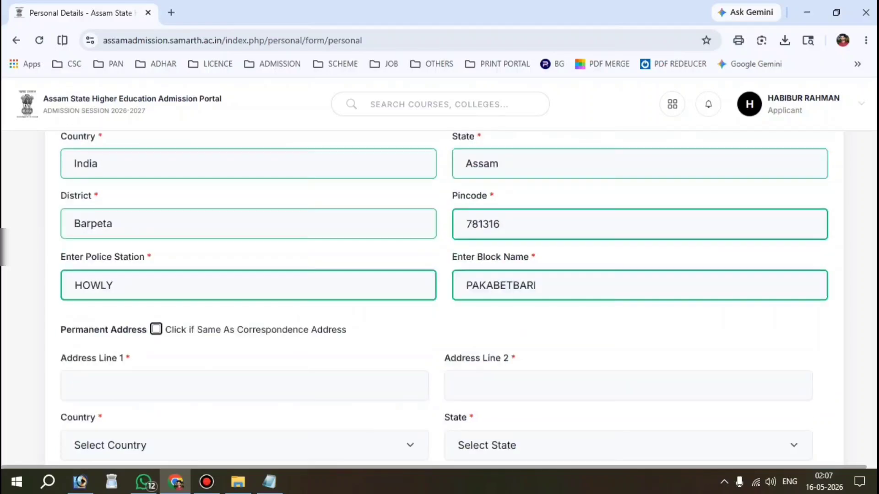
Copy the correspondence address into the Permanent Address, then choose Save and Next.
{"action": "left_click", "coordinate": [156, 329]}
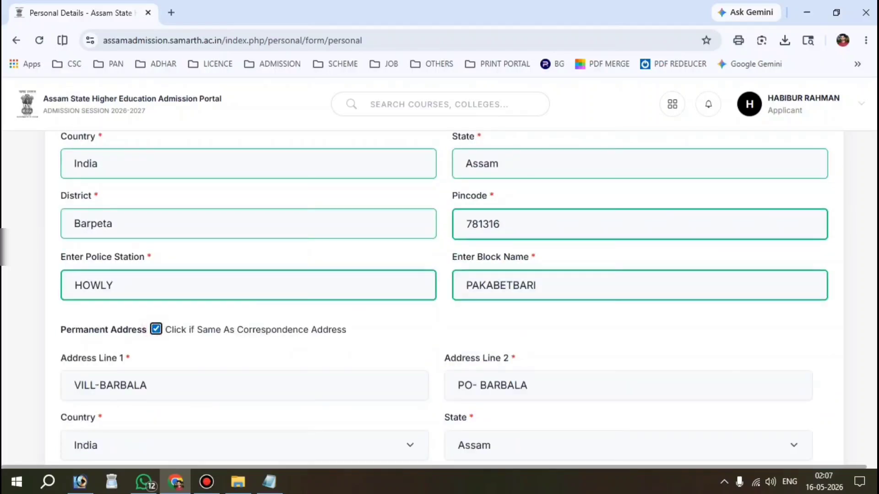
{"action": "scroll", "coordinate": [444, 297], "scroll_direction": "down", "scroll_amount": 3}
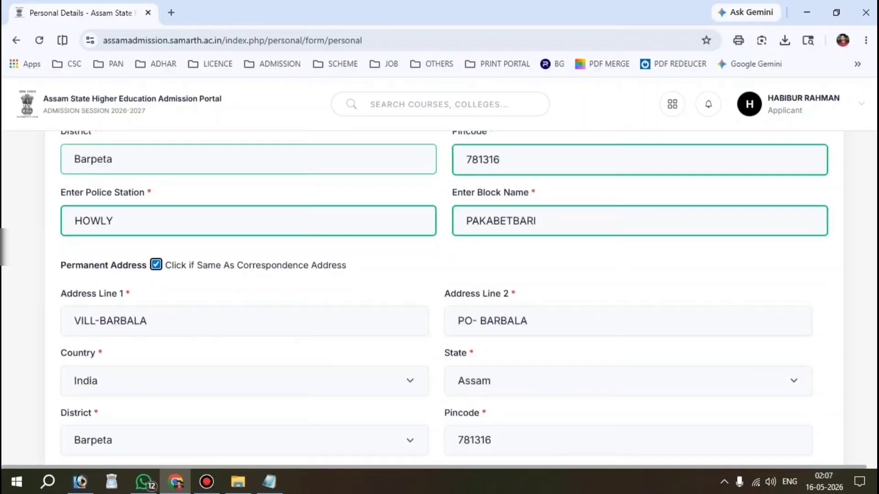
{"action": "left_click", "coordinate": [156, 265]}
{"action": "scroll", "coordinate": [444, 298], "scroll_direction": "down", "scroll_amount": 2}
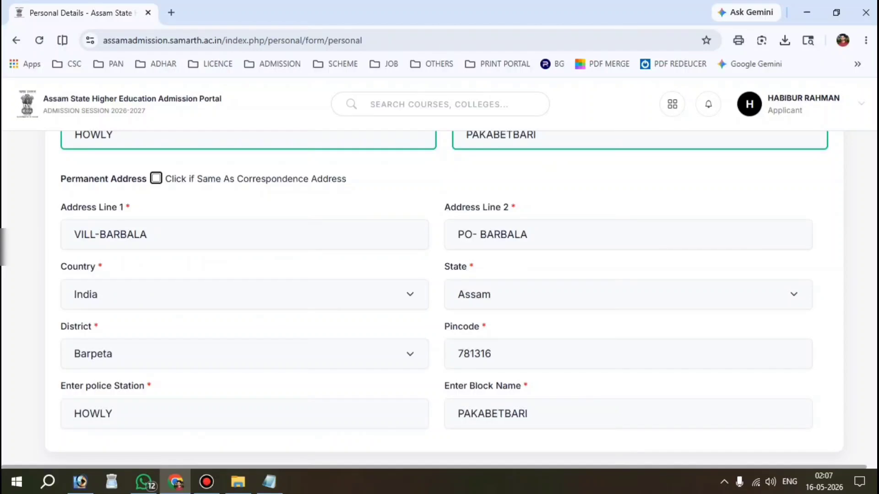
{"action": "scroll", "coordinate": [444, 297], "scroll_direction": "up", "scroll_amount": 2}
{"action": "scroll", "coordinate": [444, 297], "scroll_direction": "down", "scroll_amount": 5}
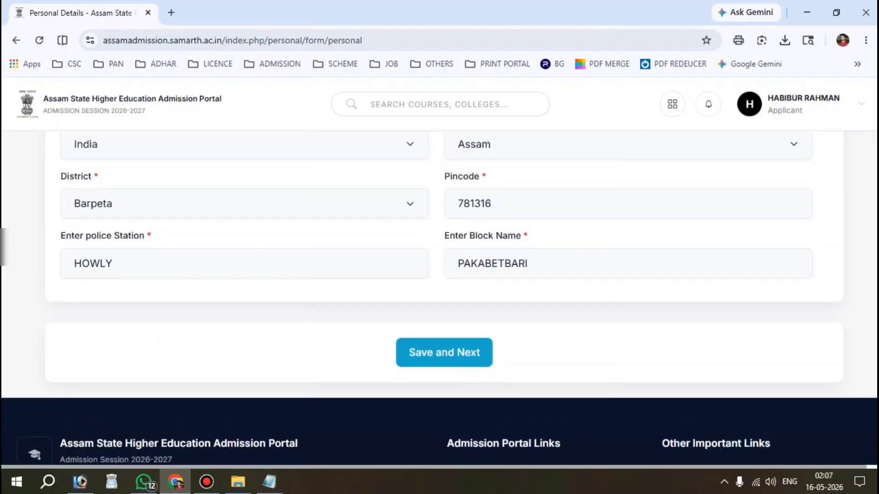
{"action": "left_click", "coordinate": [452, 358]}
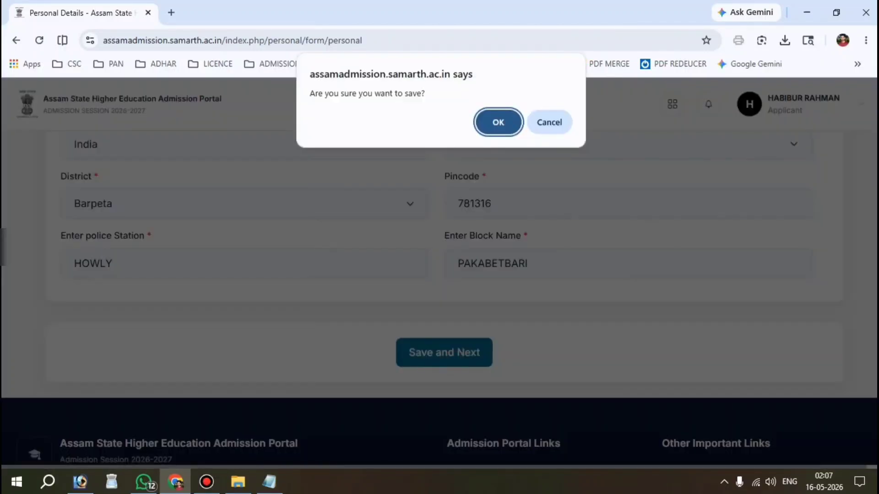
Confirm saving the personal details and review the Candidate Details preview listing both addresses.
{"action": "key", "text": "Return"}
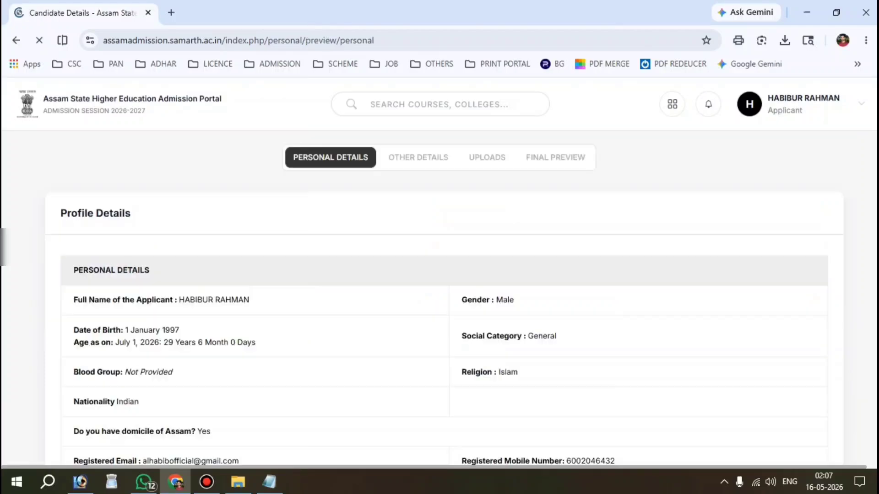
{"action": "scroll", "coordinate": [439, 298], "scroll_direction": "down", "scroll_amount": 4}
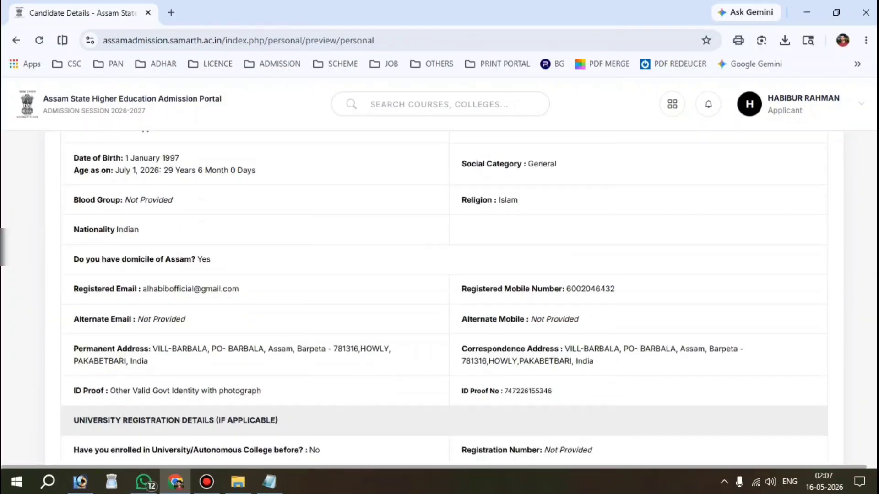
{"action": "scroll", "coordinate": [440, 298], "scroll_direction": "down", "scroll_amount": 15}
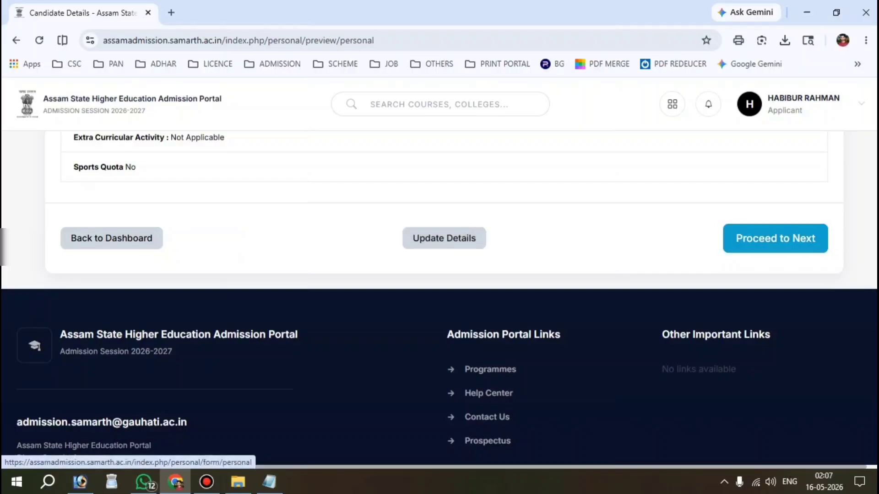
Go to the Other Details form and answer No to the medical attention question.
{"action": "left_click", "coordinate": [775, 239]}
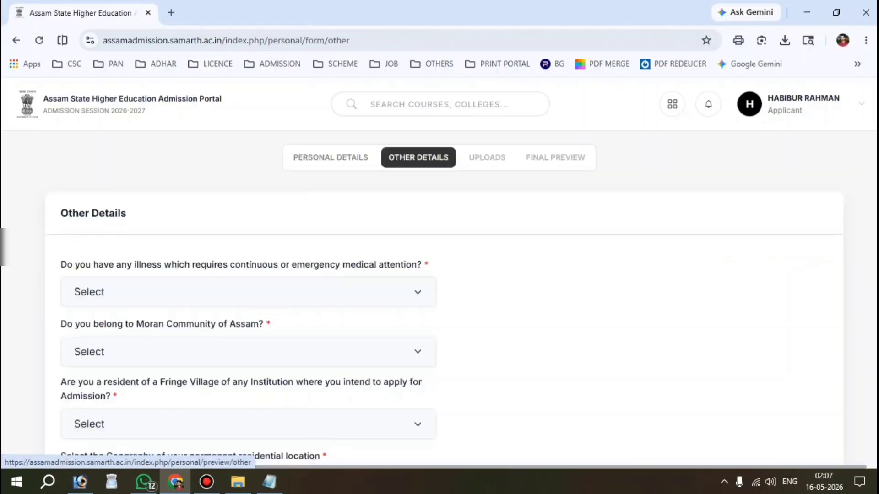
{"action": "scroll", "coordinate": [440, 298], "scroll_direction": "down", "scroll_amount": 1}
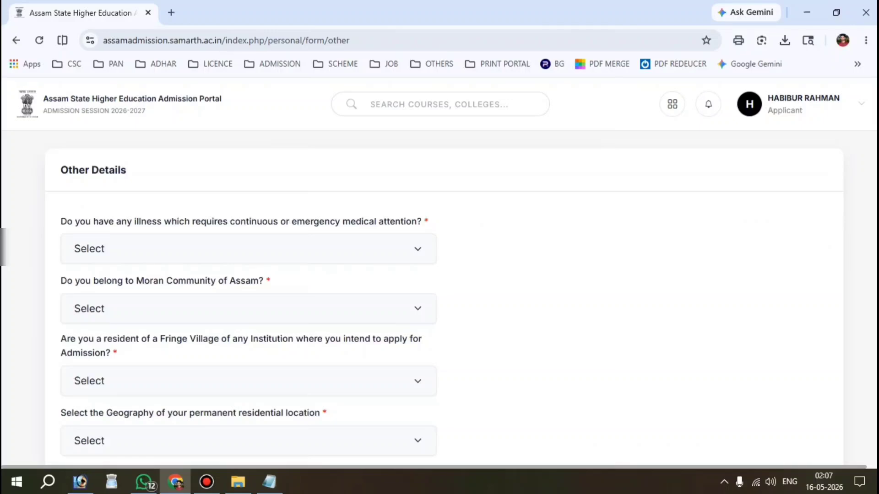
{"action": "left_click_drag", "start_coordinate": [54, 169], "coordinate": [130, 171]}
{"action": "scroll", "coordinate": [128, 183], "scroll_direction": "down", "scroll_amount": 1}
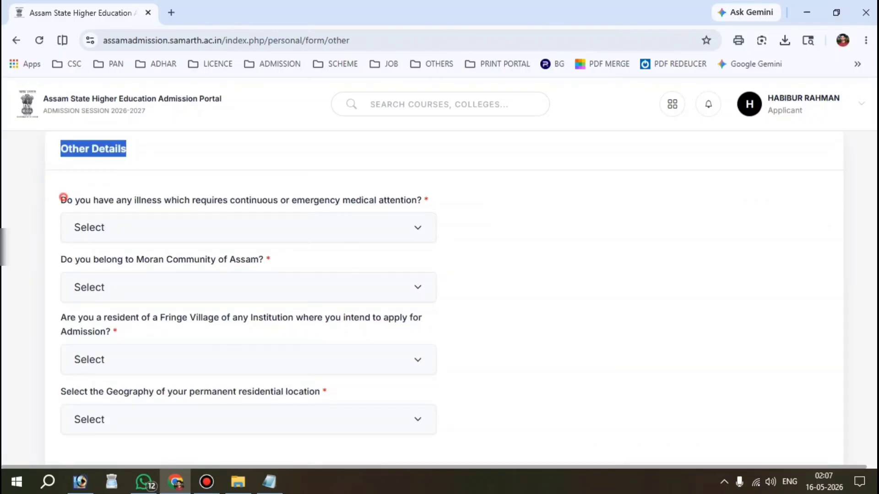
{"action": "left_click_drag", "start_coordinate": [62, 200], "coordinate": [421, 202]}
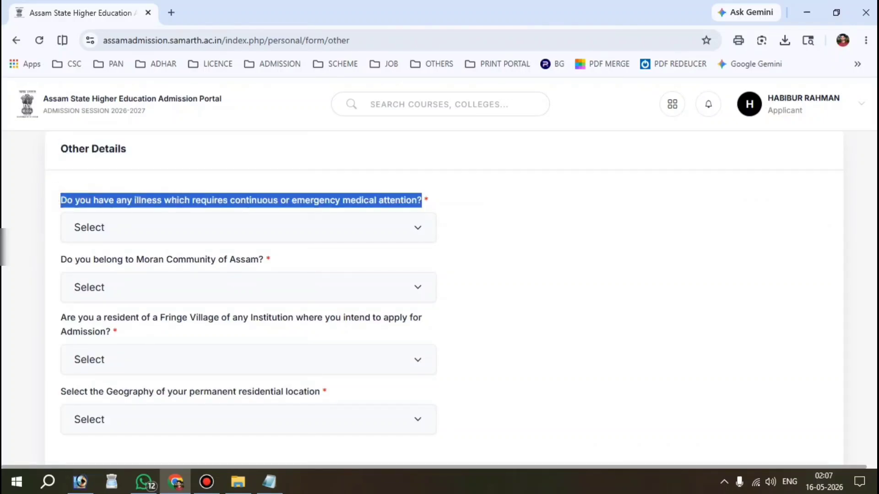
{"action": "left_click", "coordinate": [127, 233]}
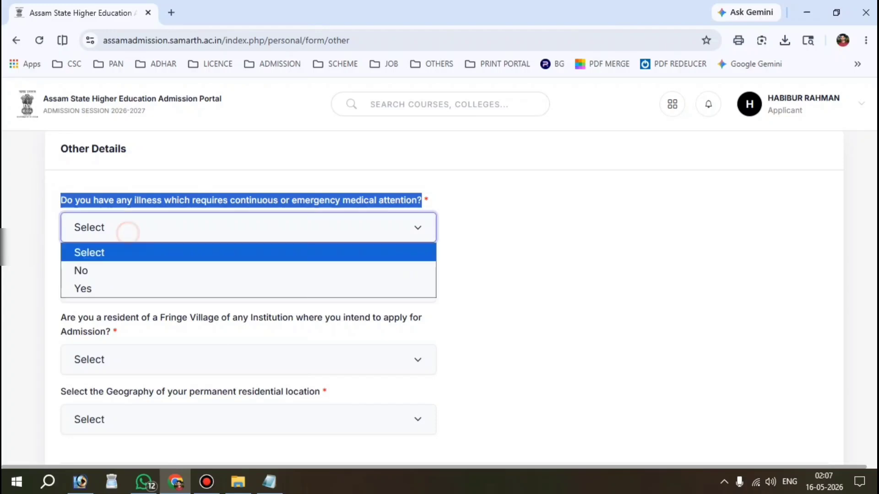
{"action": "left_click", "coordinate": [130, 271]}
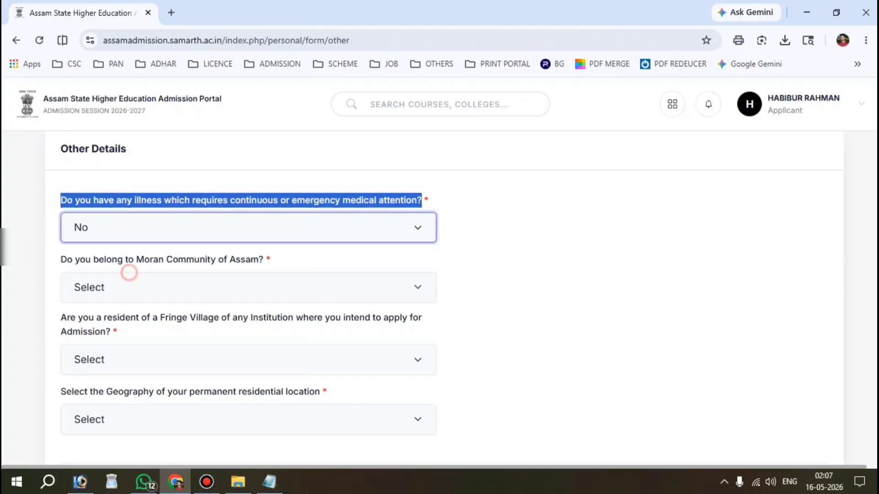
Answer No to the Moran Community and Fringe Village questions.
{"action": "scroll", "coordinate": [129, 271], "scroll_direction": "down", "scroll_amount": 3}
{"action": "left_click", "coordinate": [502, 172]}
{"action": "left_click_drag", "start_coordinate": [61, 195], "coordinate": [263, 195]}
{"action": "left_click", "coordinate": [118, 225]}
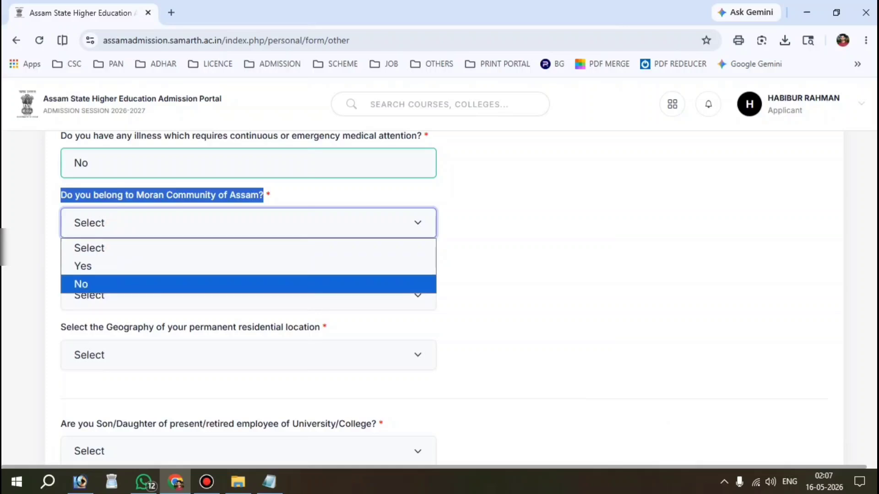
{"action": "left_click", "coordinate": [91, 284]}
{"action": "left_click", "coordinate": [533, 239]}
{"action": "scroll", "coordinate": [533, 239], "scroll_direction": "down", "scroll_amount": 1}
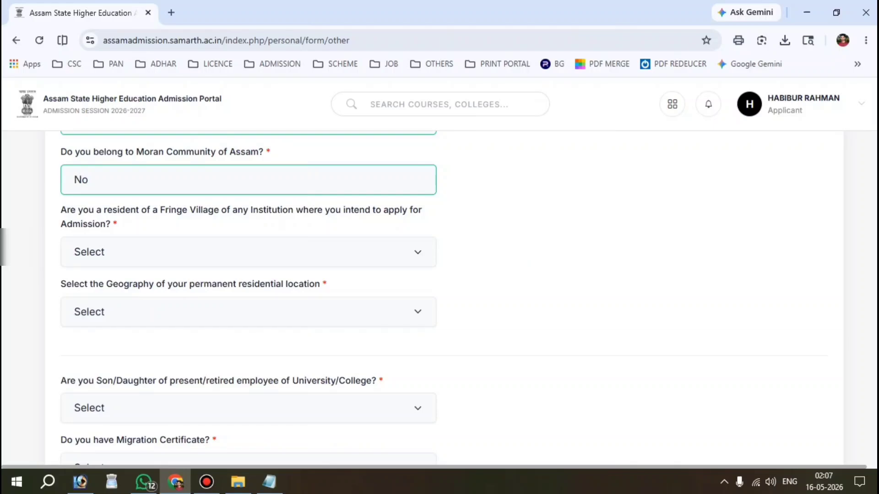
{"action": "left_click", "coordinate": [133, 249]}
{"action": "left_click", "coordinate": [108, 314]}
Choose Rural as residential geography and answer No to the employee's child question.
{"action": "scroll", "coordinate": [108, 314], "scroll_direction": "down", "scroll_amount": 2}
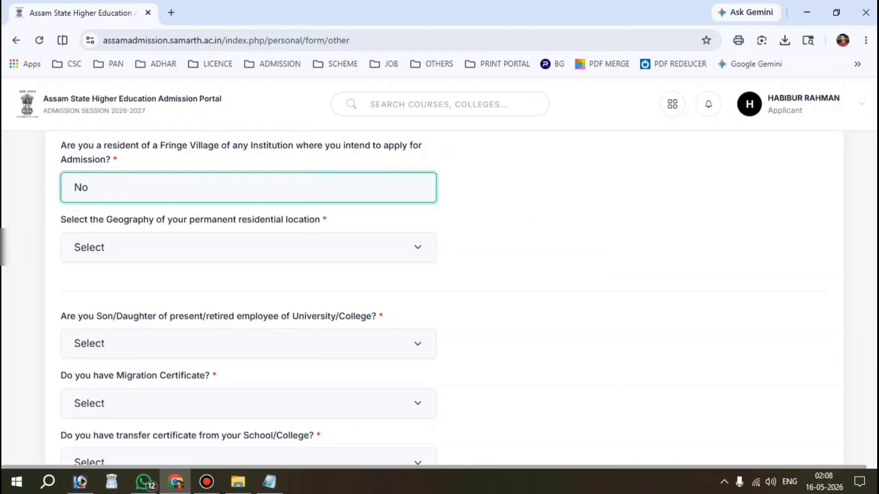
{"action": "left_click_drag", "start_coordinate": [53, 219], "coordinate": [321, 219]}
{"action": "left_click", "coordinate": [238, 248]}
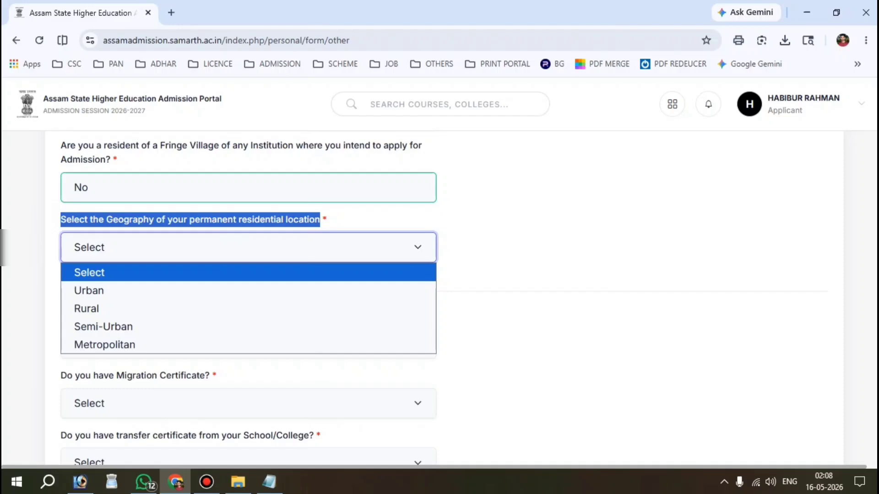
{"action": "left_click", "coordinate": [87, 308]}
{"action": "scroll", "coordinate": [86, 309], "scroll_direction": "down", "scroll_amount": 2}
{"action": "left_click_drag", "start_coordinate": [55, 209], "coordinate": [377, 209]}
{"action": "left_click", "coordinate": [182, 237]}
{"action": "left_click", "coordinate": [108, 296]}
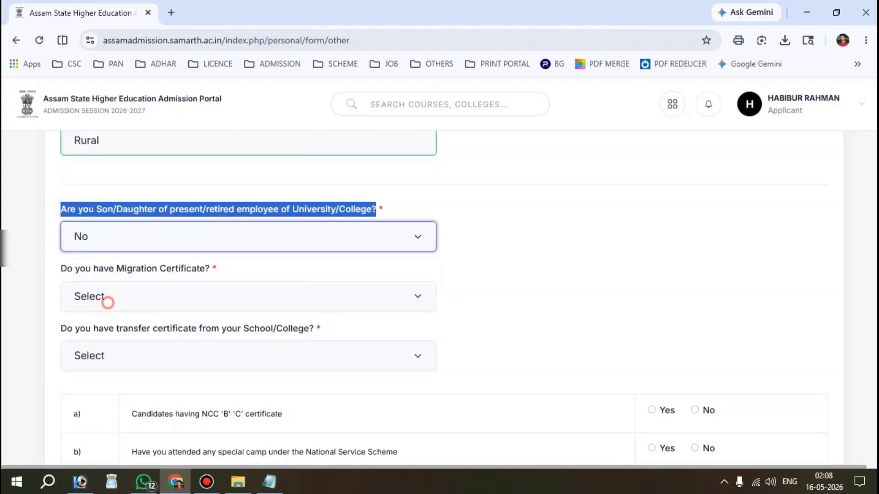
Answer No for Migration Certificate, transfer certificate, NCC certificate and National Service Scheme camp.
{"action": "scroll", "coordinate": [108, 302], "scroll_direction": "down", "scroll_amount": 1}
{"action": "left_click_drag", "start_coordinate": [59, 226], "coordinate": [211, 226]}
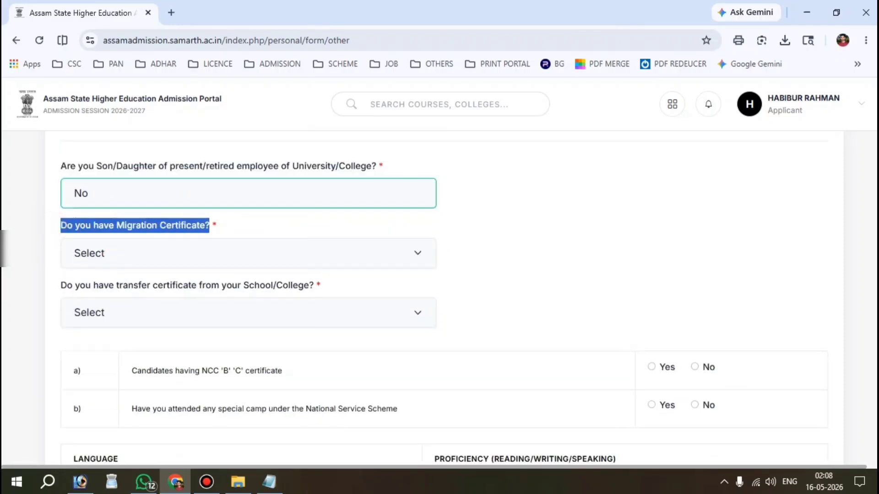
{"action": "left_click", "coordinate": [147, 252]}
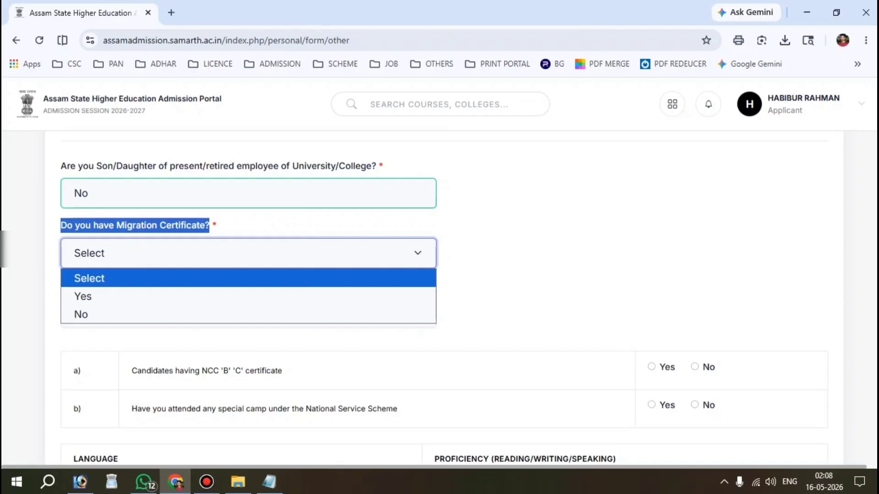
{"action": "left_click", "coordinate": [80, 311]}
{"action": "scroll", "coordinate": [81, 310], "scroll_direction": "down", "scroll_amount": 2}
{"action": "left_click", "coordinate": [422, 218]}
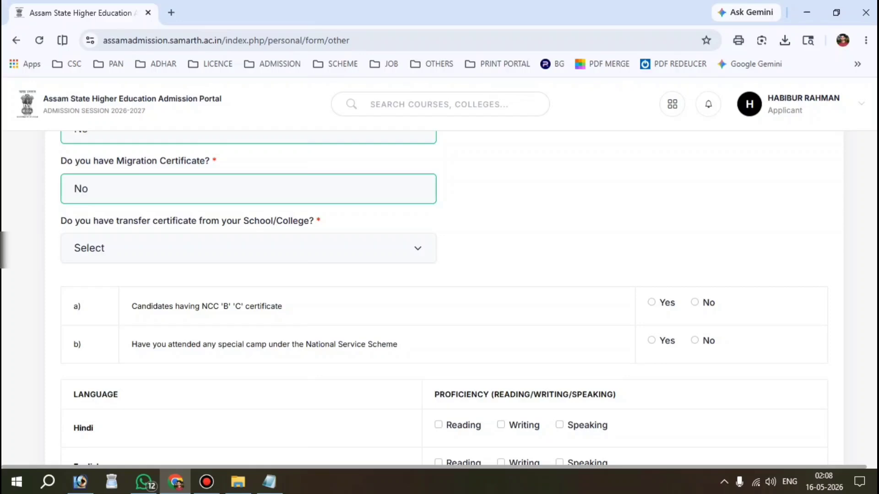
{"action": "left_click", "coordinate": [142, 248]}
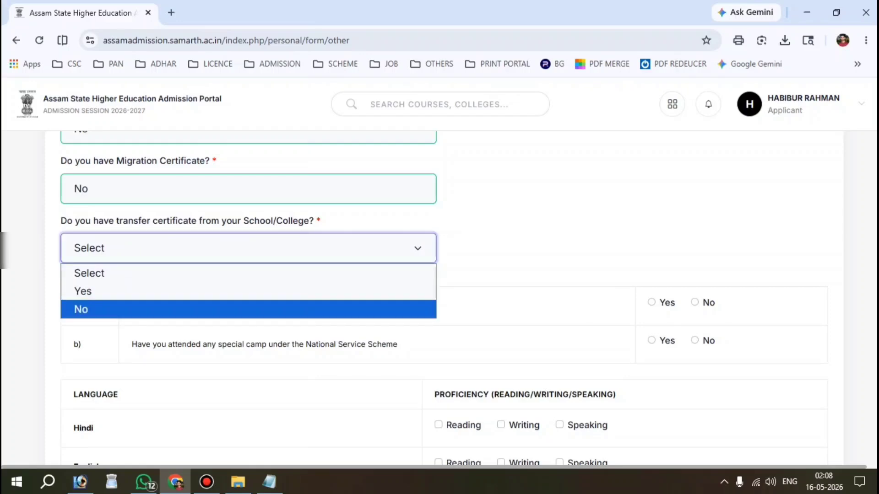
{"action": "left_click", "coordinate": [80, 308]}
{"action": "scroll", "coordinate": [124, 309], "scroll_direction": "down", "scroll_amount": 2}
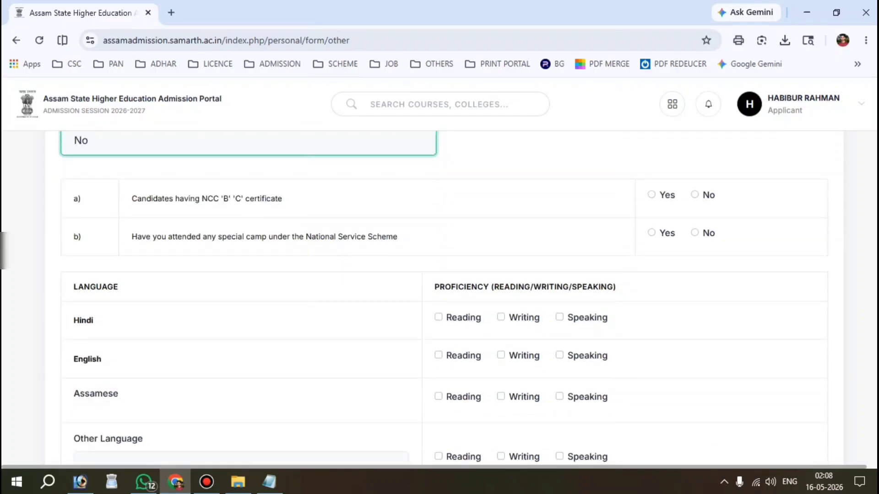
{"action": "left_click_drag", "start_coordinate": [130, 198], "coordinate": [285, 199]}
{"action": "left_click", "coordinate": [694, 194]}
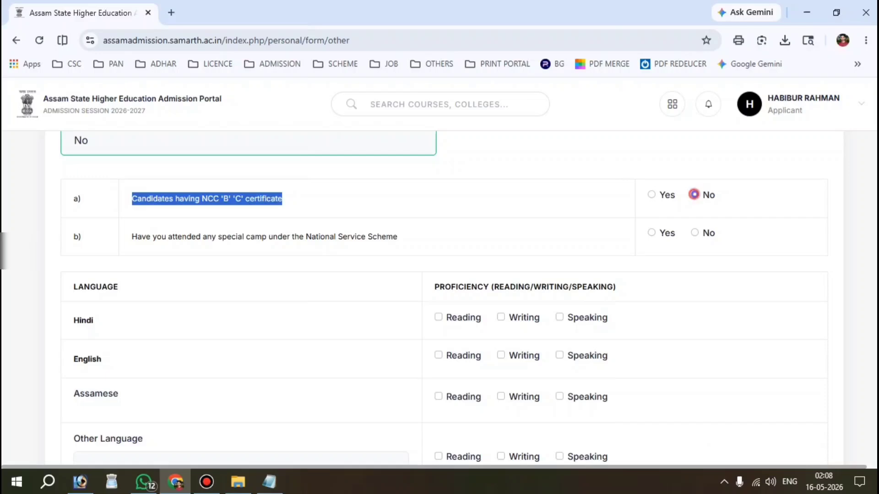
{"action": "left_click", "coordinate": [695, 232]}
Tick reading, writing and speaking proficiency boxes for Hindi, English and Assamese.
{"action": "scroll", "coordinate": [695, 233], "scroll_direction": "down", "scroll_amount": 1}
{"action": "scroll", "coordinate": [439, 275], "scroll_direction": "down", "scroll_amount": 1}
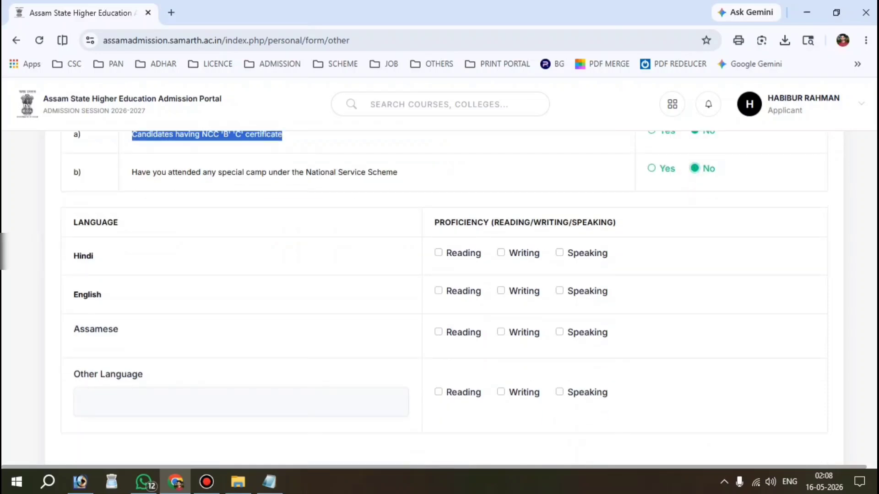
{"action": "left_click_drag", "start_coordinate": [67, 223], "coordinate": [96, 256]}
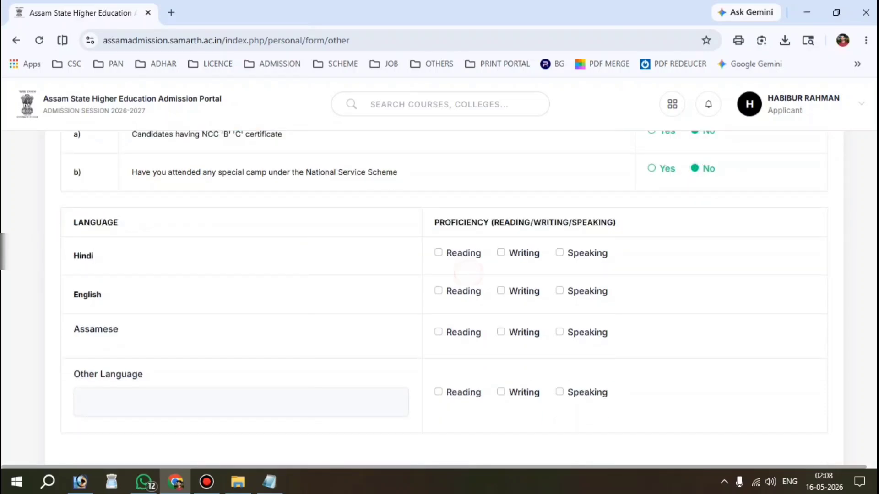
{"action": "left_click", "coordinate": [438, 253]}
{"action": "left_click", "coordinate": [500, 252]}
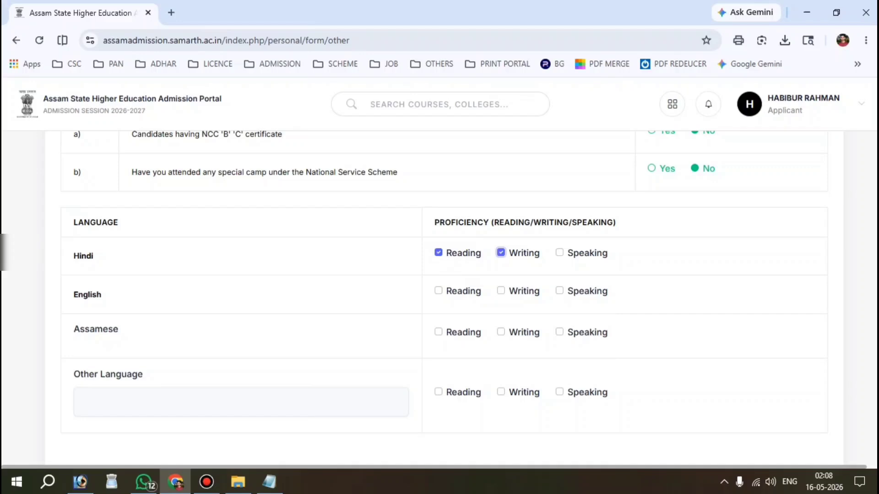
{"action": "left_click", "coordinate": [559, 253]}
{"action": "left_click", "coordinate": [438, 290]}
{"action": "left_click", "coordinate": [559, 291]}
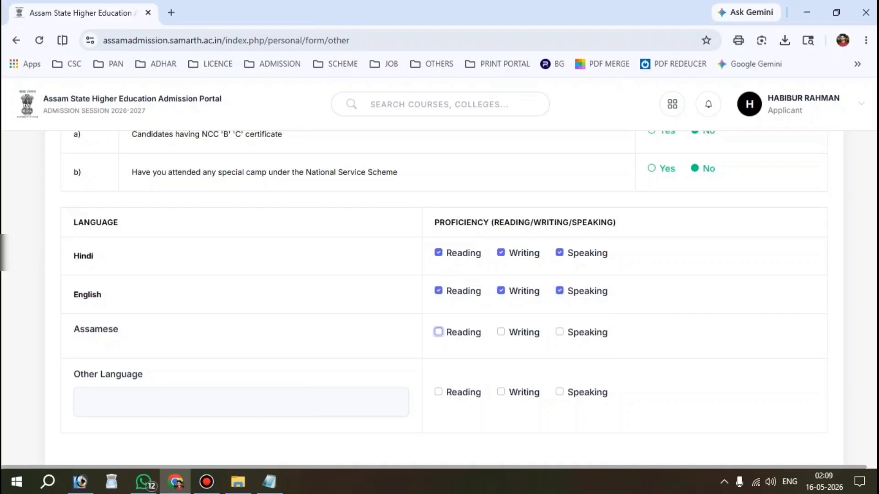
{"action": "left_click", "coordinate": [438, 332]}
{"action": "left_click", "coordinate": [500, 332]}
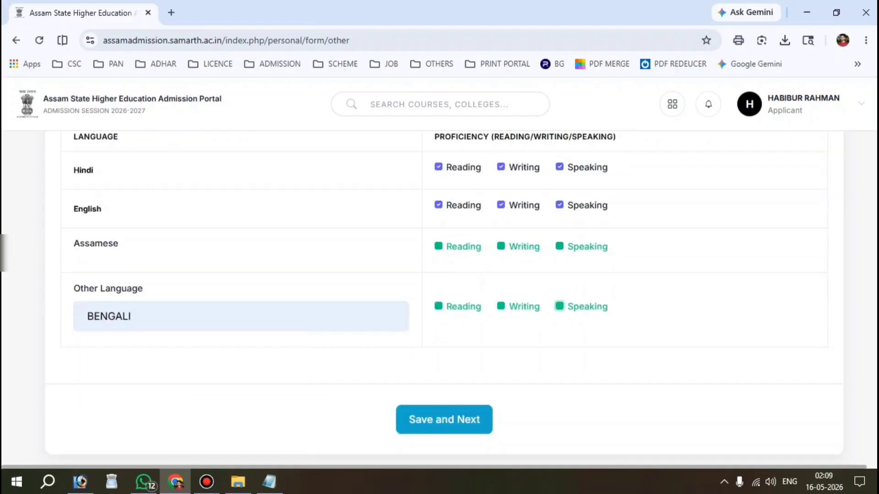
Save the Other Details and review the updated preview.
{"action": "scroll", "coordinate": [428, 386], "scroll_direction": "down", "scroll_amount": 1}
{"action": "left_click", "coordinate": [428, 385]}
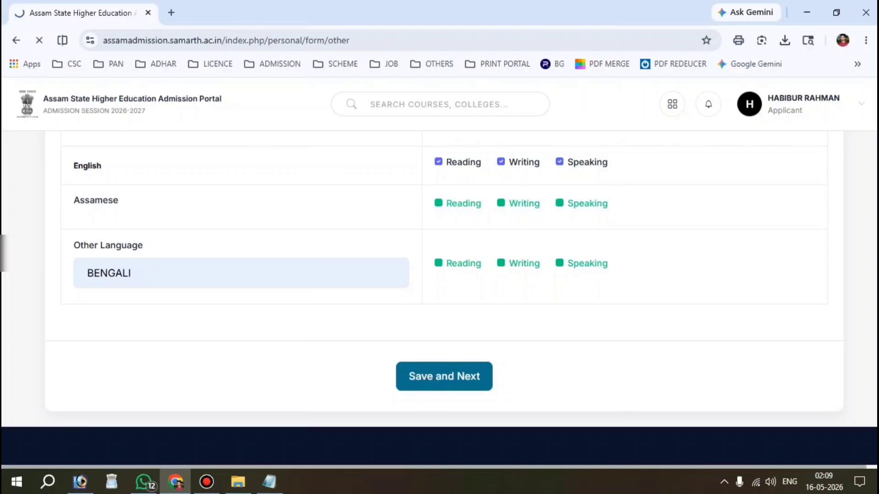
{"action": "scroll", "coordinate": [439, 295], "scroll_direction": "down", "scroll_amount": 5}
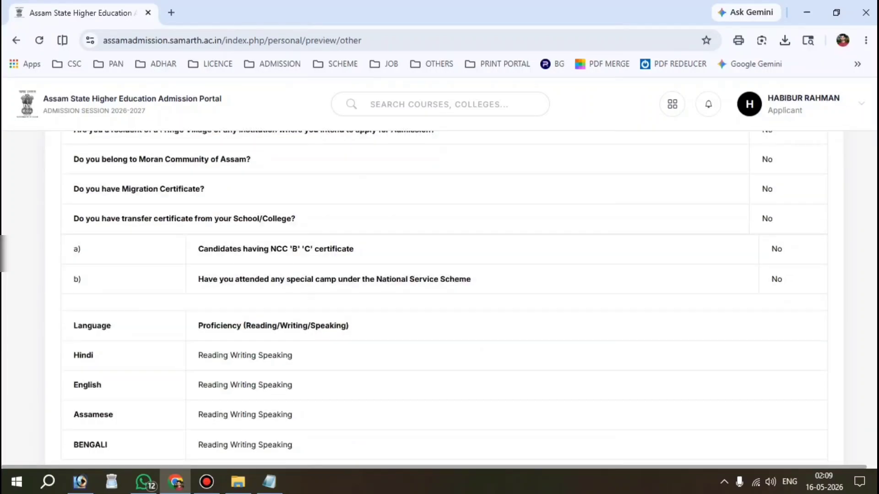
{"action": "scroll", "coordinate": [439, 295], "scroll_direction": "down", "scroll_amount": 5}
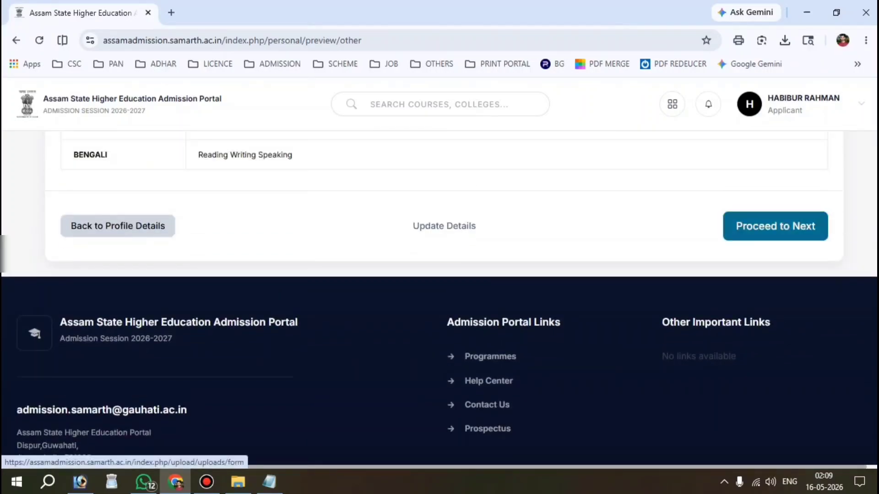
{"action": "left_click", "coordinate": [775, 226]}
{"action": "scroll", "coordinate": [440, 295], "scroll_direction": "down", "scroll_amount": 3}
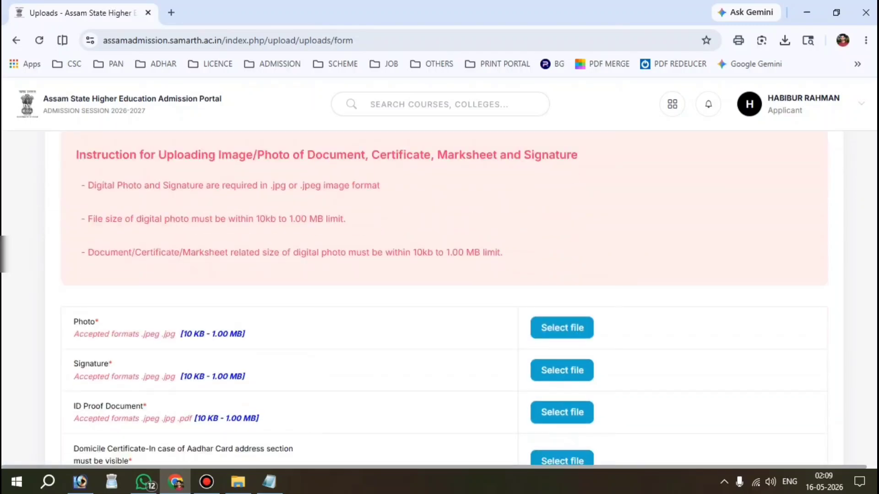
{"action": "scroll", "coordinate": [439, 295], "scroll_direction": "down", "scroll_amount": 2}
{"action": "left_click_drag", "start_coordinate": [70, 237], "coordinate": [99, 238]}
{"action": "scroll", "coordinate": [100, 238], "scroll_direction": "down", "scroll_amount": 1}
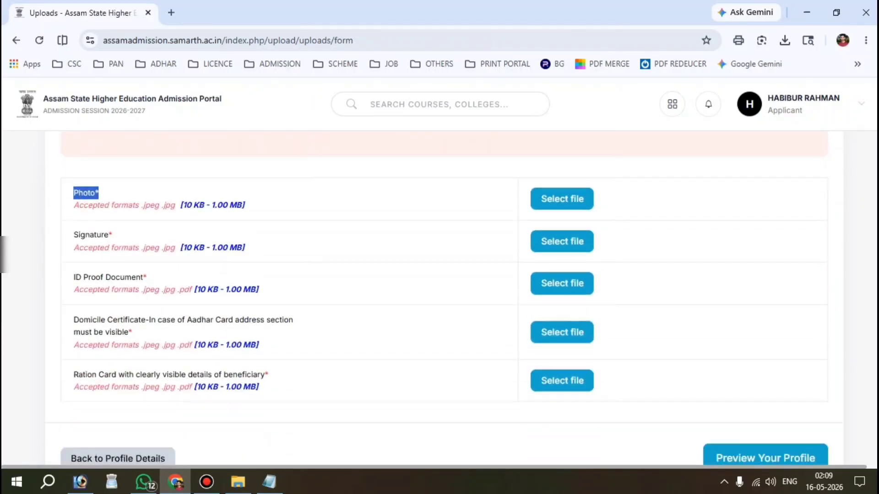
{"action": "left_click_drag", "start_coordinate": [181, 205], "coordinate": [244, 204]}
{"action": "scroll", "coordinate": [439, 298], "scroll_direction": "down", "scroll_amount": 1}
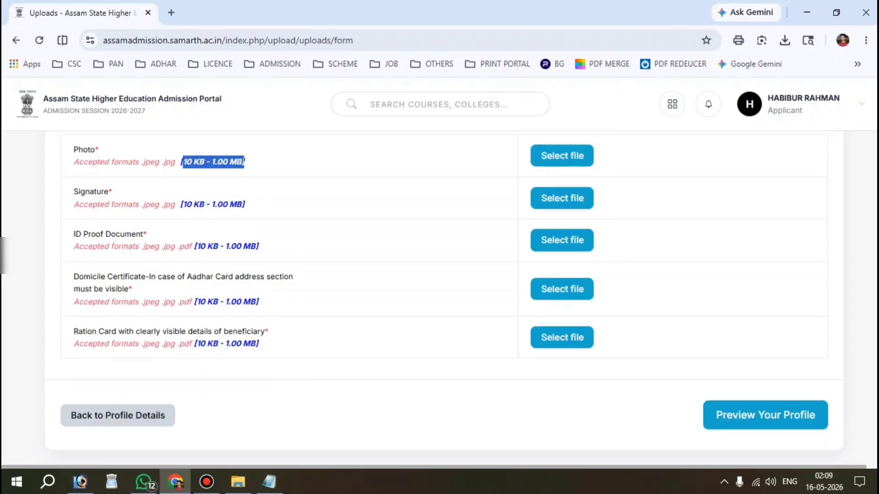
{"action": "left_click_drag", "start_coordinate": [73, 191], "coordinate": [245, 205]}
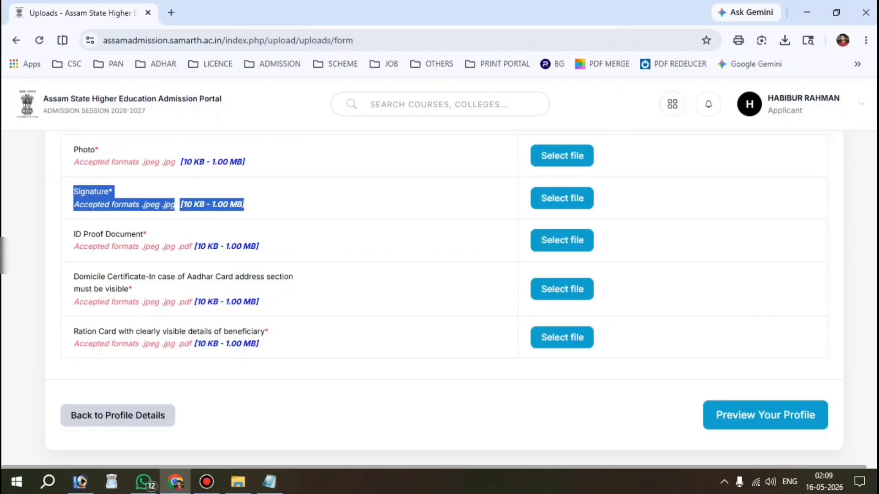
{"action": "left_click_drag", "start_coordinate": [72, 234], "coordinate": [258, 246]}
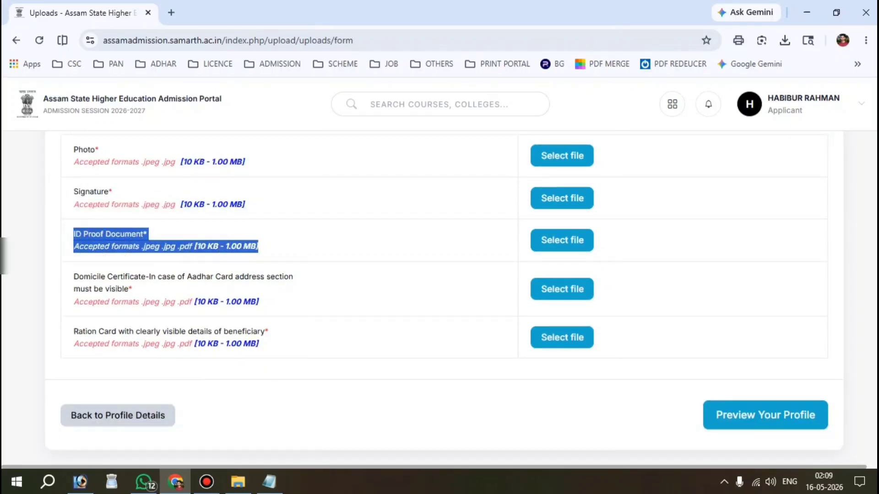
{"action": "scroll", "coordinate": [439, 298], "scroll_direction": "down", "scroll_amount": 1}
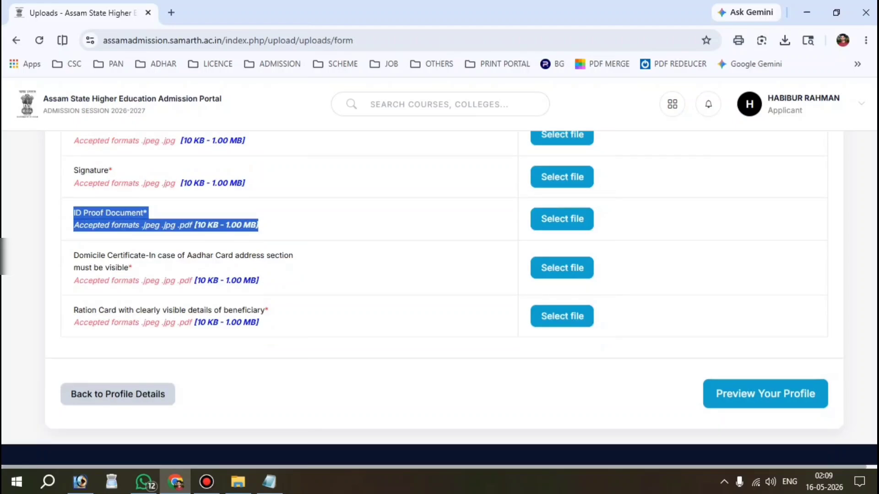
{"action": "left_click_drag", "start_coordinate": [79, 255], "coordinate": [133, 269]}
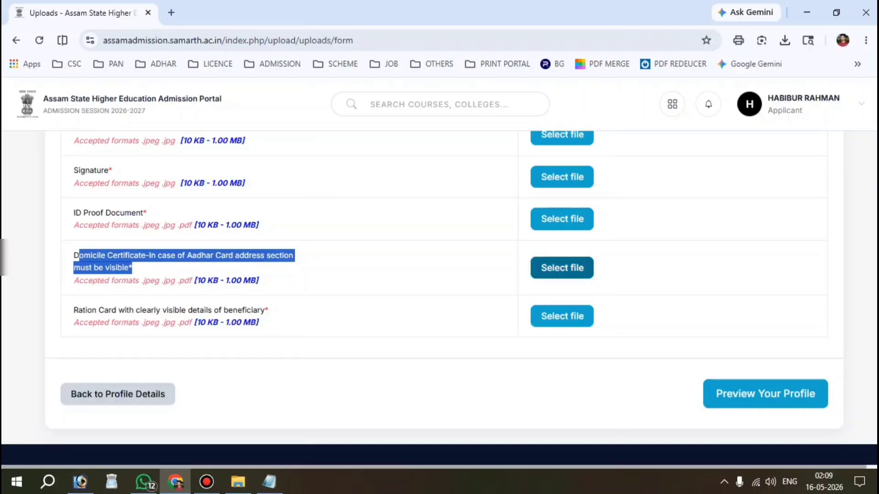
{"action": "left_click", "coordinate": [235, 275]}
{"action": "scroll", "coordinate": [234, 277], "scroll_direction": "down", "scroll_amount": 1}
{"action": "scroll", "coordinate": [440, 297], "scroll_direction": "down", "scroll_amount": 1}
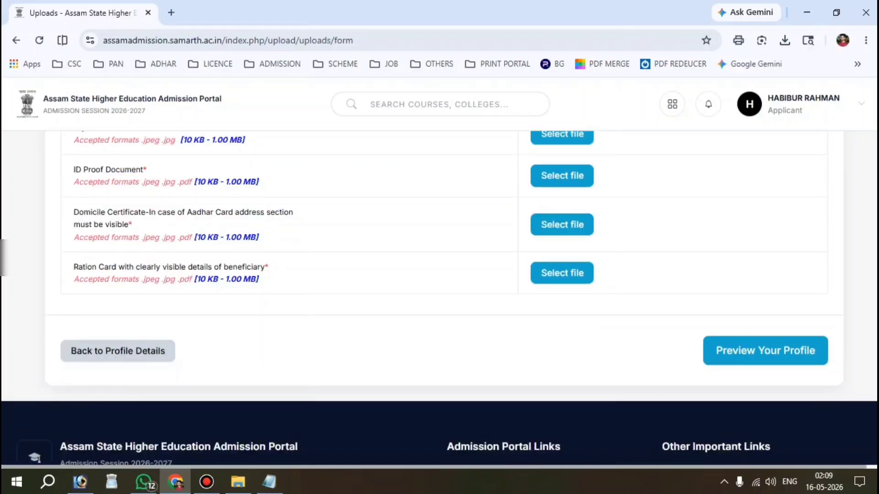
{"action": "left_click_drag", "start_coordinate": [73, 267], "coordinate": [269, 267]}
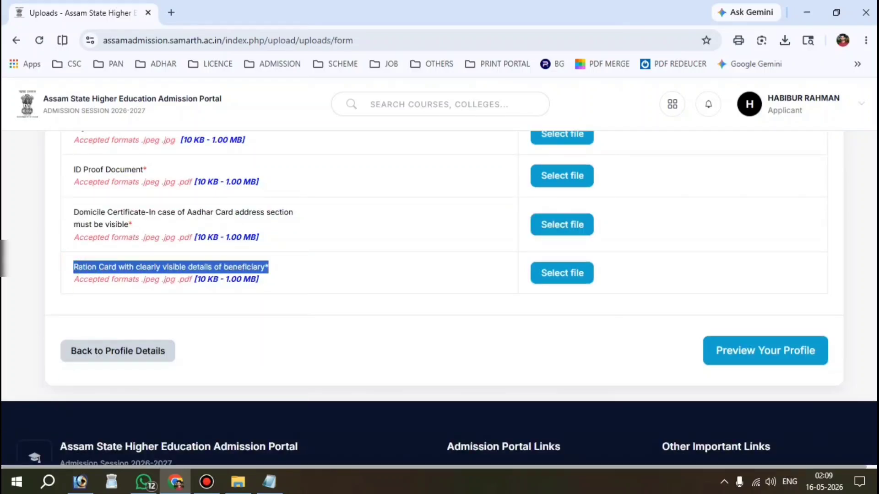
{"action": "left_click", "coordinate": [389, 283]}
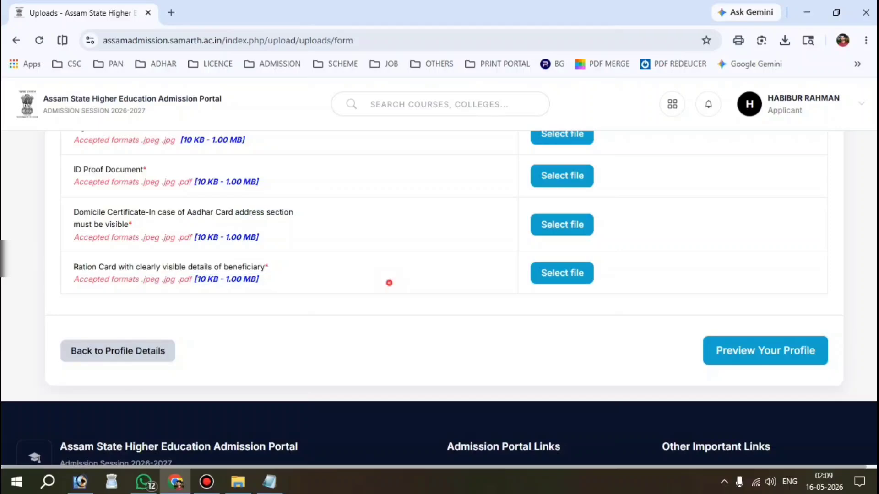
{"action": "scroll", "coordinate": [389, 283], "scroll_direction": "up", "scroll_amount": 5}
{"action": "scroll", "coordinate": [440, 297], "scroll_direction": "up", "scroll_amount": 2}
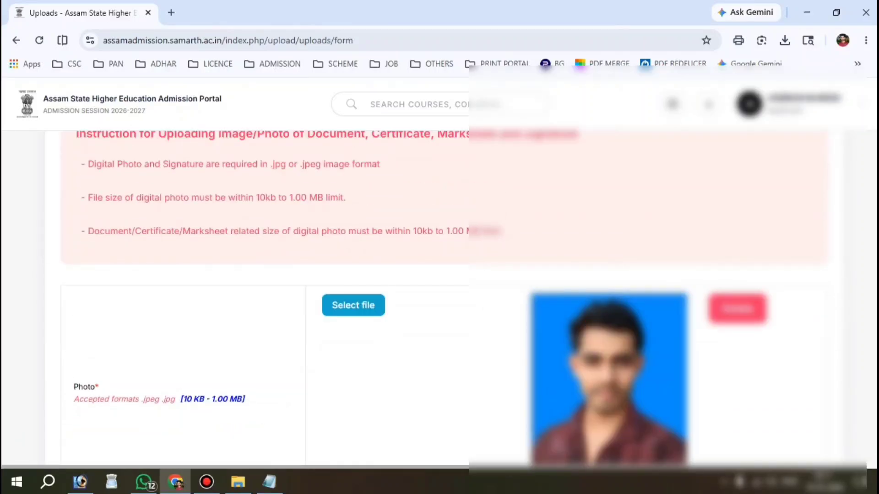
{"action": "scroll", "coordinate": [439, 297], "scroll_direction": "down", "scroll_amount": 3}
{"action": "scroll", "coordinate": [439, 298], "scroll_direction": "down", "scroll_amount": 13}
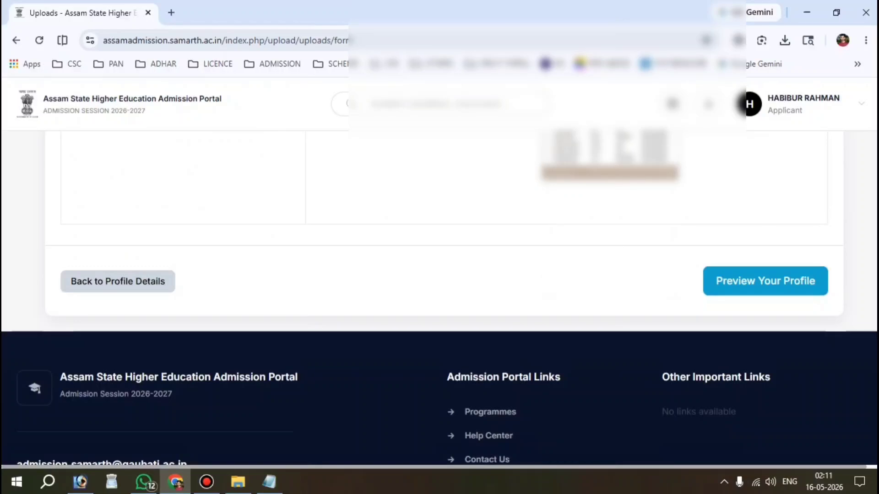
Review the full profile preview and tick the declaration that the details are correct.
{"action": "left_click", "coordinate": [765, 280]}
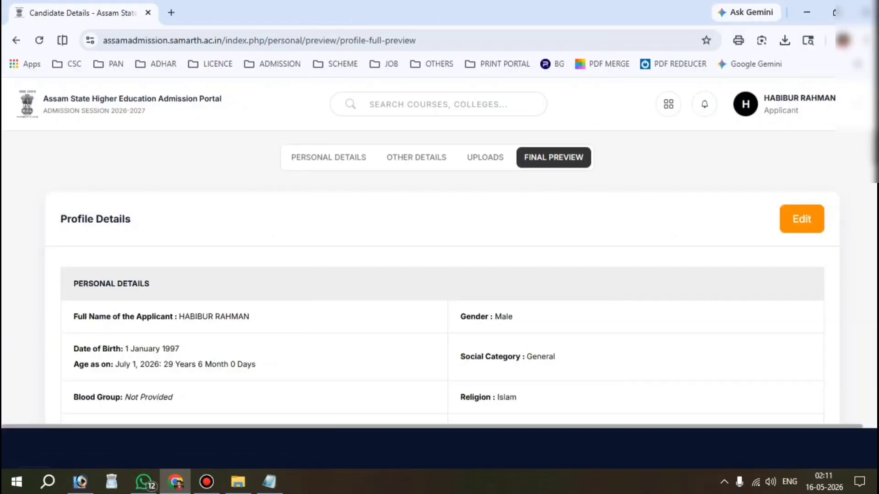
{"action": "scroll", "coordinate": [439, 275], "scroll_direction": "down", "scroll_amount": 2}
{"action": "scroll", "coordinate": [439, 229], "scroll_direction": "down", "scroll_amount": 10}
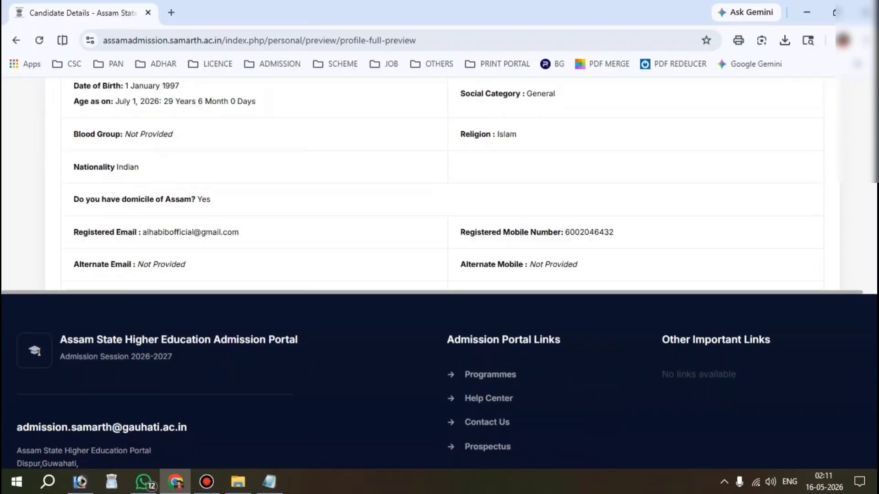
{"action": "scroll", "coordinate": [439, 183], "scroll_direction": "down", "scroll_amount": 10}
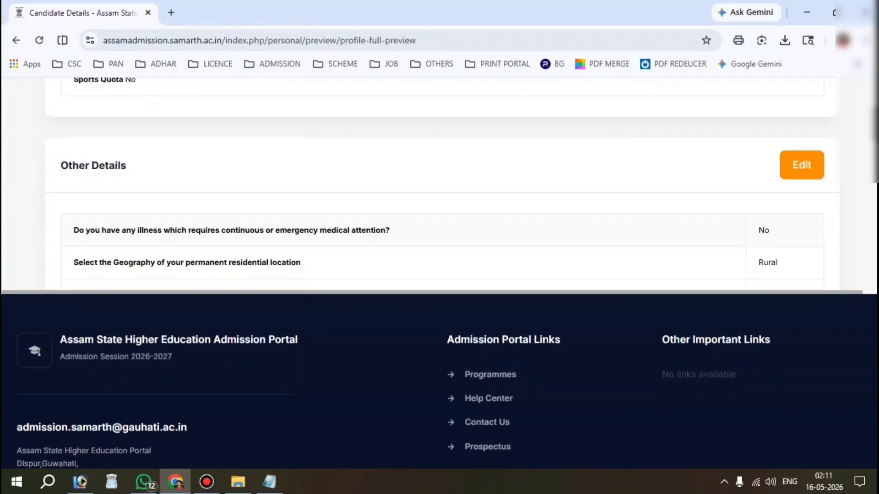
{"action": "scroll", "coordinate": [439, 183], "scroll_direction": "down", "scroll_amount": 15}
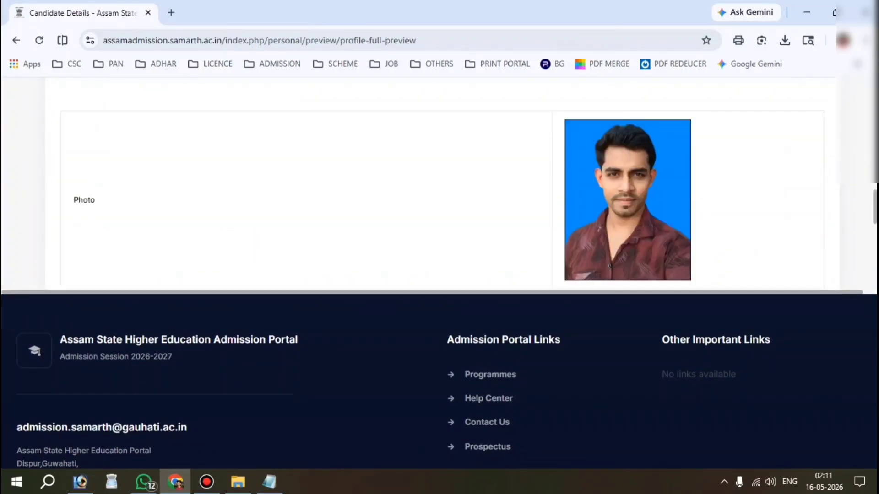
{"action": "scroll", "coordinate": [439, 183], "scroll_direction": "down", "scroll_amount": 2}
{"action": "scroll", "coordinate": [439, 183], "scroll_direction": "up", "scroll_amount": 2}
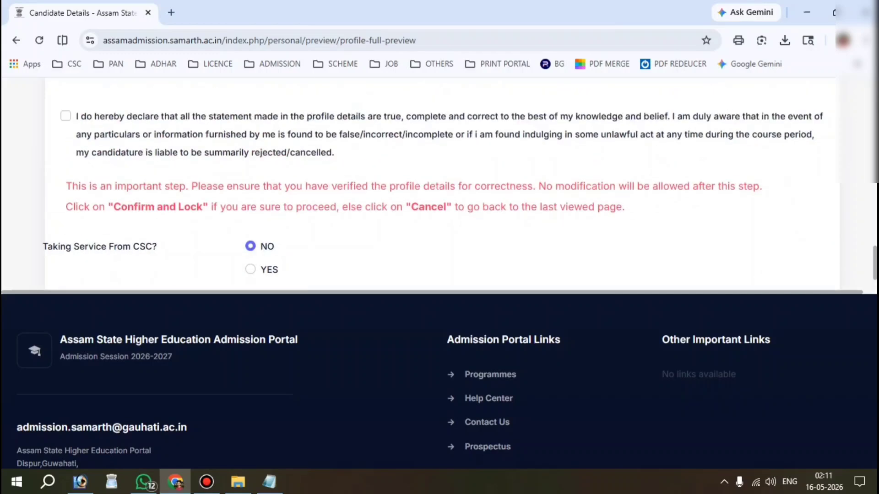
{"action": "left_click", "coordinate": [66, 116]}
Confirm and Lock the profile, accepting the confirmation dialog.
{"action": "scroll", "coordinate": [439, 183], "scroll_direction": "down", "scroll_amount": 2}
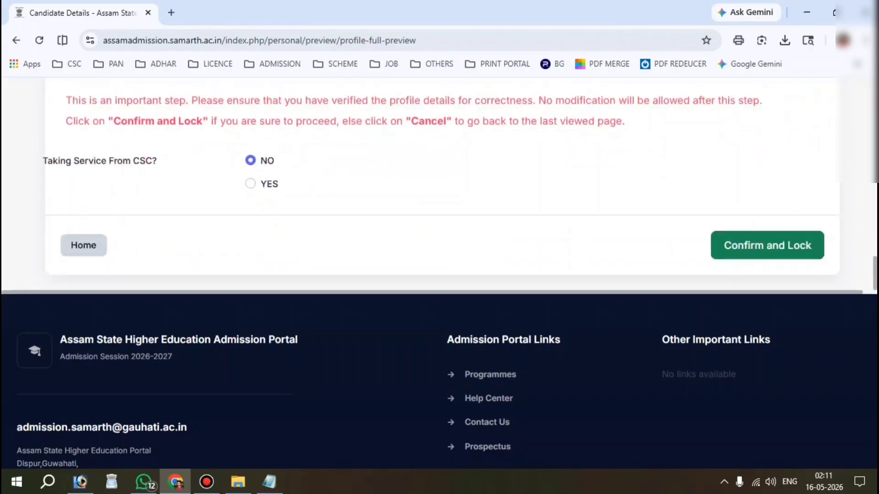
{"action": "scroll", "coordinate": [439, 183], "scroll_direction": "up", "scroll_amount": 3}
{"action": "scroll", "coordinate": [439, 183], "scroll_direction": "down", "scroll_amount": 5}
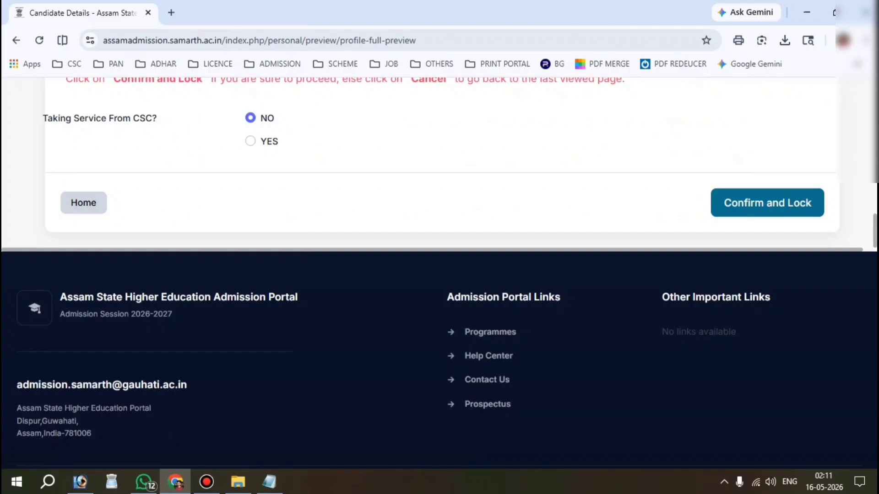
{"action": "left_click", "coordinate": [767, 203]}
{"action": "left_click", "coordinate": [497, 135]}
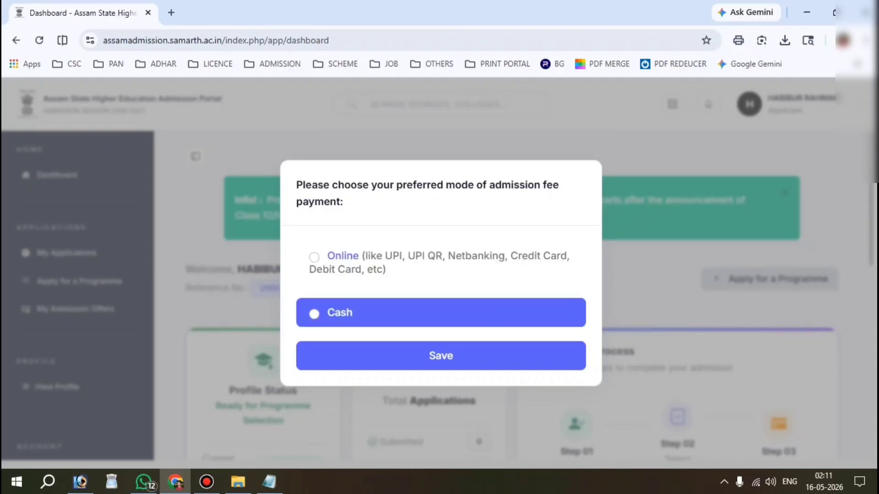
Save Cash as the fee payment mode and check the Profile Status card shows Submitted.
{"action": "left_click", "coordinate": [315, 313]}
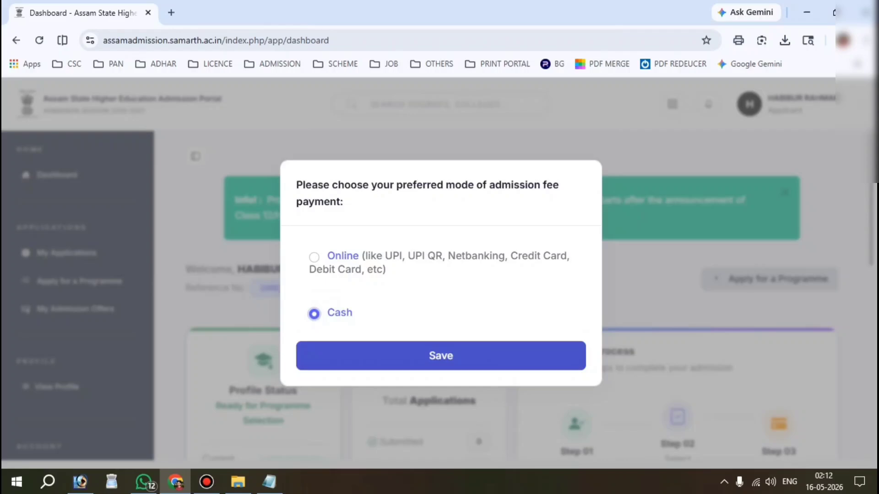
{"action": "left_click", "coordinate": [440, 356]}
{"action": "scroll", "coordinate": [440, 356], "scroll_direction": "down", "scroll_amount": 2}
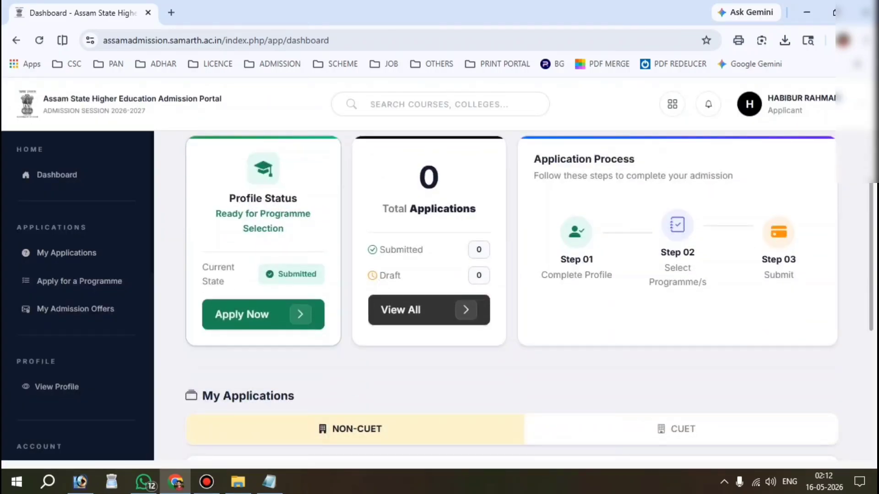
{"action": "left_click_drag", "start_coordinate": [199, 152], "coordinate": [332, 352]}
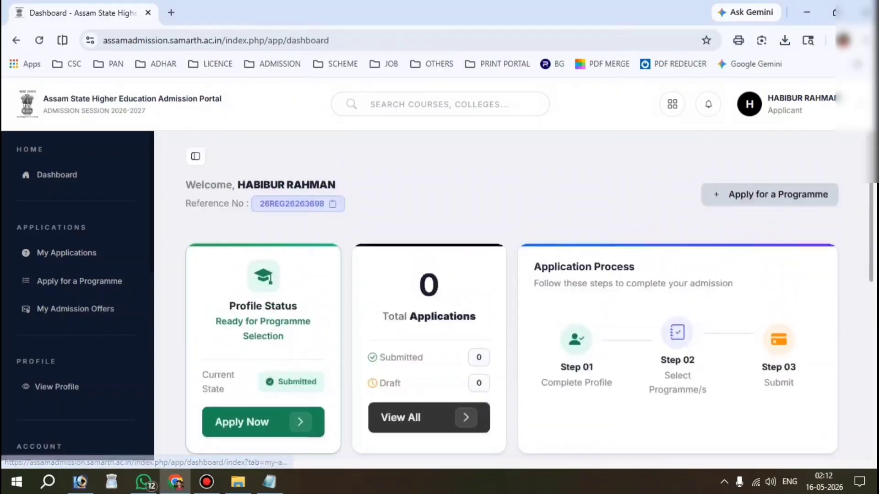
{"action": "scroll", "coordinate": [263, 315], "scroll_direction": "up", "scroll_amount": 2}
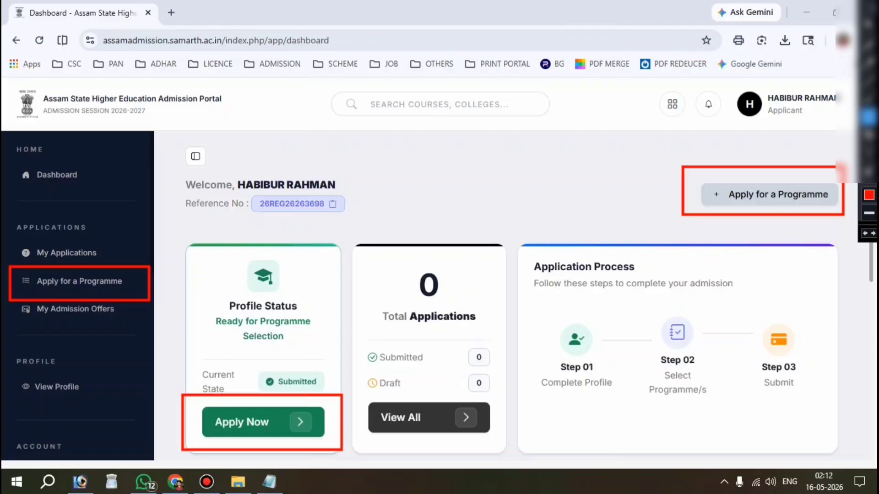
Start a new programme application and set the admission mode to NON-CUET.
{"action": "left_click", "coordinate": [254, 421]}
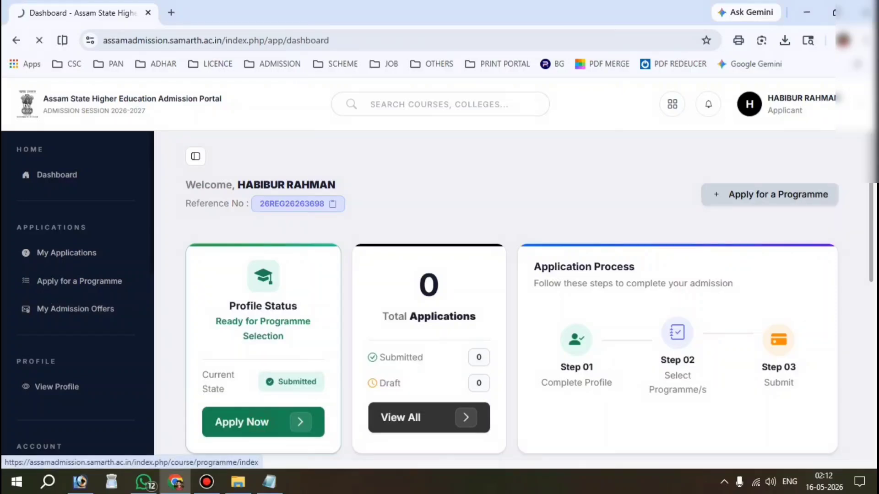
{"action": "scroll", "coordinate": [448, 298], "scroll_direction": "down", "scroll_amount": 1}
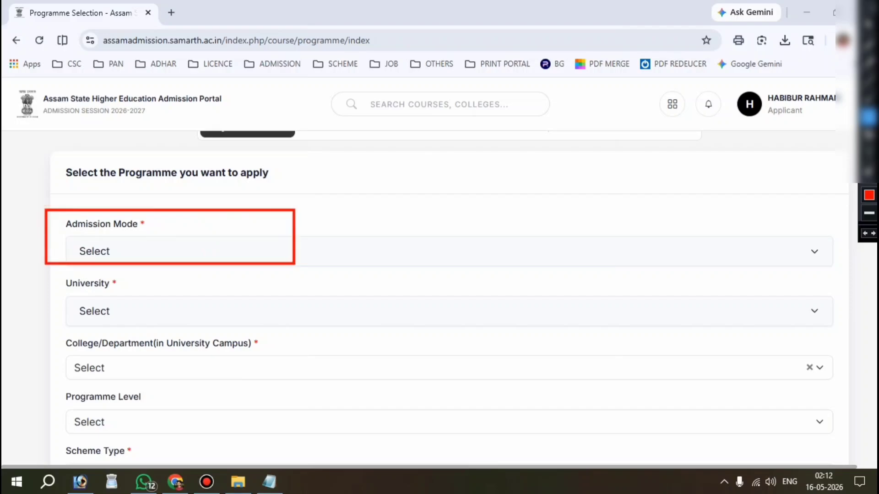
{"action": "left_click", "coordinate": [113, 251]}
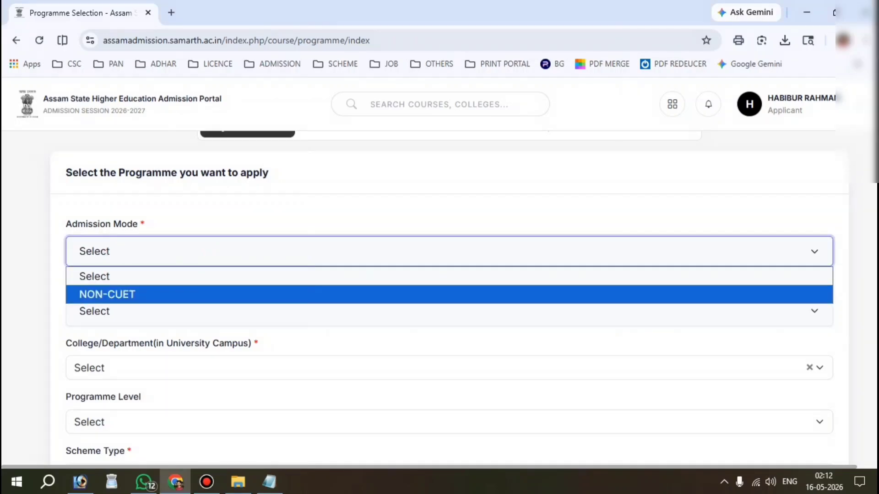
{"action": "left_click", "coordinate": [137, 293]}
{"action": "scroll", "coordinate": [448, 297], "scroll_direction": "down", "scroll_amount": 1}
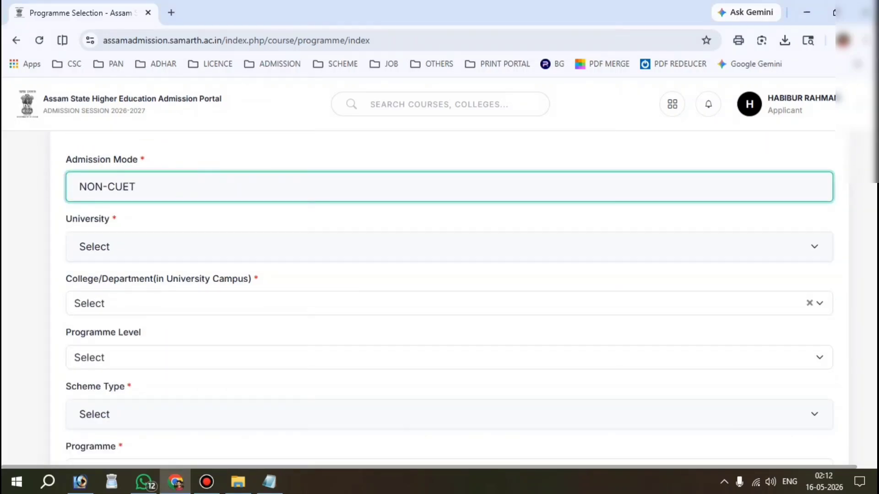
{"action": "key", "text": "ctrl+alt+d"}
{"action": "left_click_drag", "start_coordinate": [54, 211], "coordinate": [231, 286]}
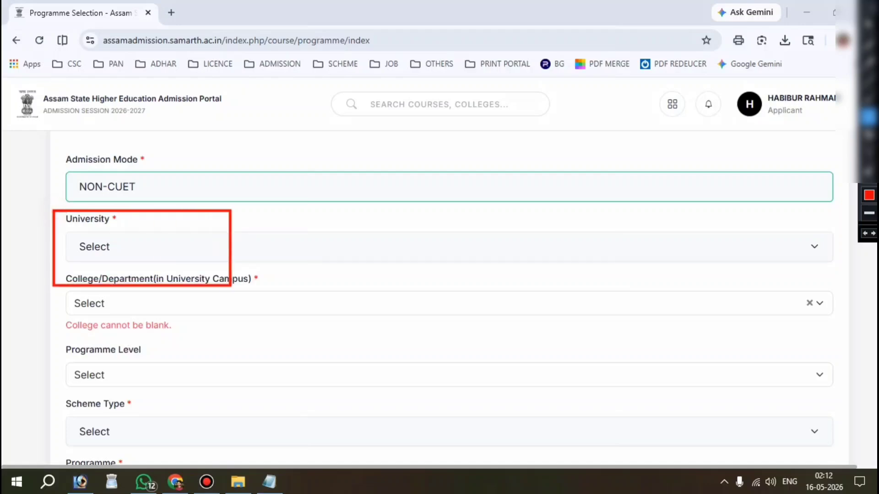
{"action": "key", "text": "ctrl+alt+d"}
Choose Gauhati University as the university and Milanjyoti College as the college.
{"action": "left_click", "coordinate": [131, 244]}
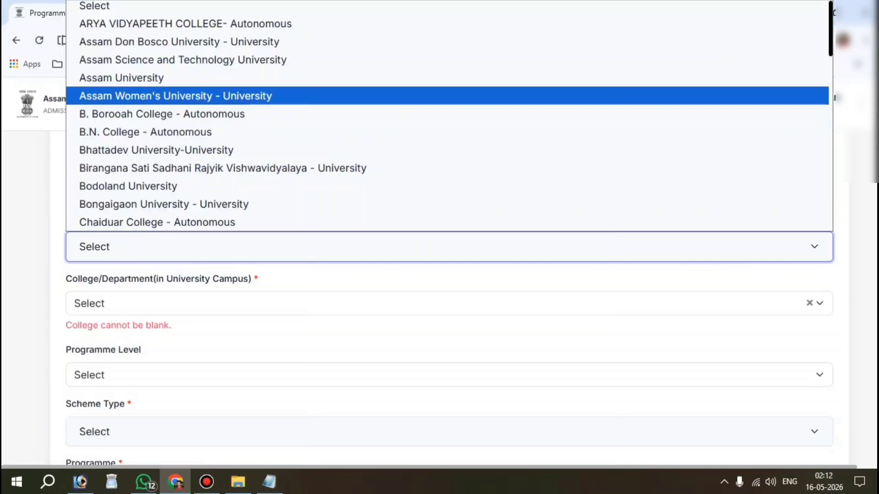
{"action": "type", "text": "gau"}
{"action": "key", "text": "Down"}
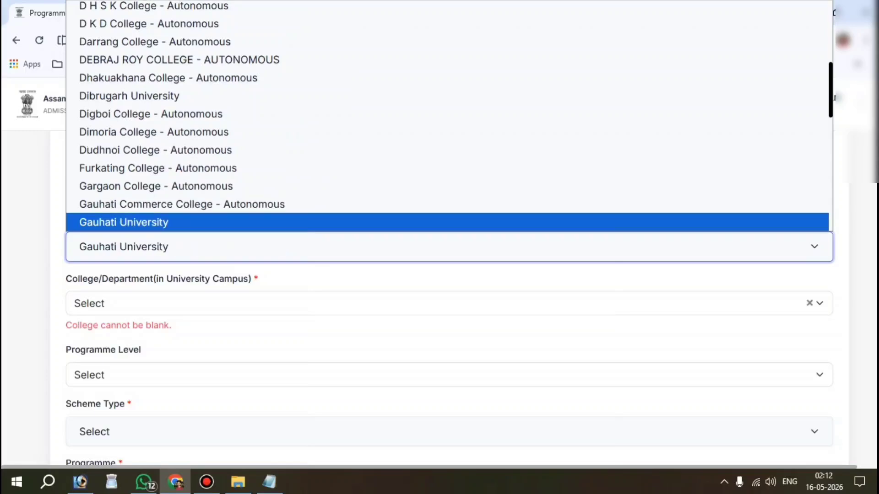
{"action": "key", "text": "Return"}
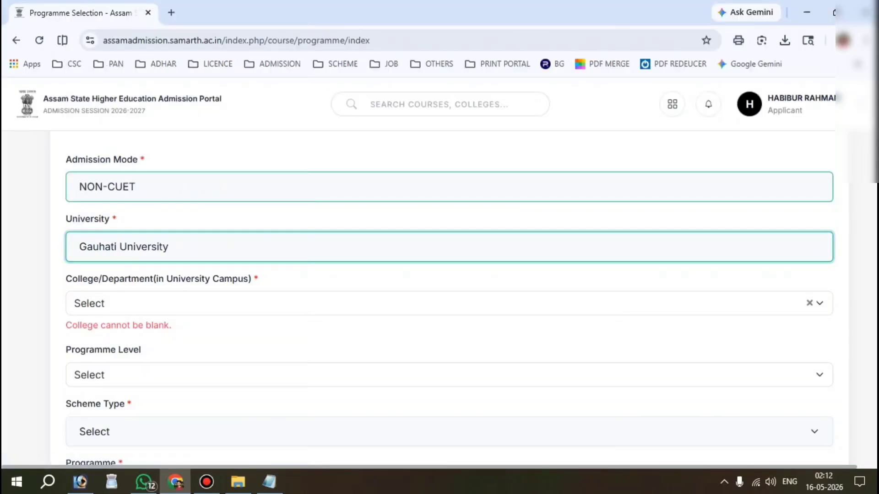
{"action": "left_click_drag", "start_coordinate": [72, 278], "coordinate": [251, 278]}
{"action": "scroll", "coordinate": [167, 255], "scroll_direction": "down", "scroll_amount": 1}
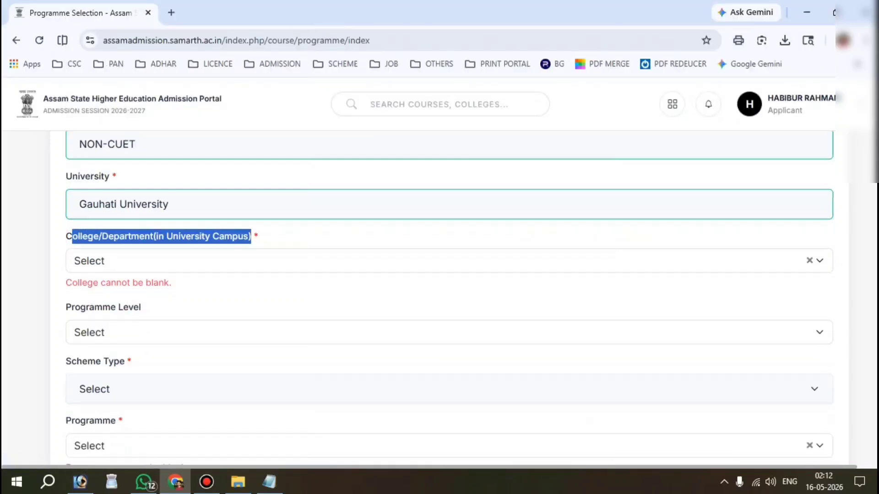
{"action": "left_click", "coordinate": [166, 255]}
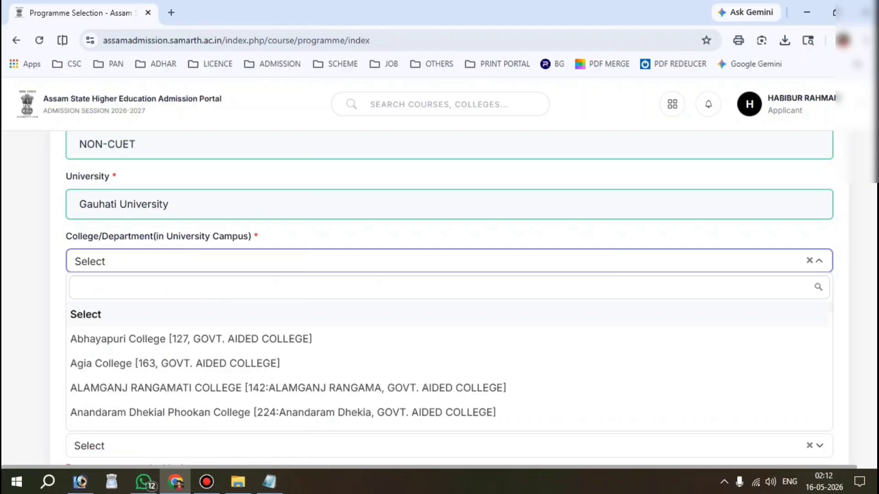
{"action": "type", "text": "MILA"}
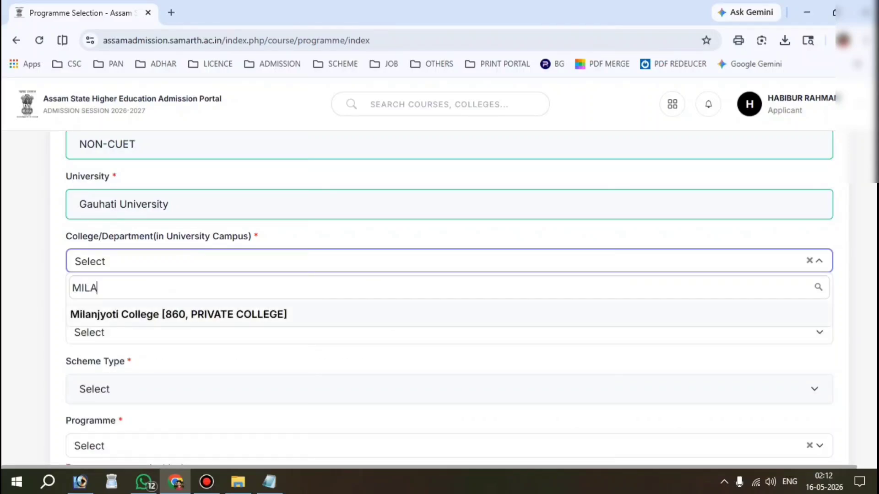
{"action": "left_click", "coordinate": [177, 314]}
Set the programme level to BACHELOR and the scheme type to NEP-STREAM.
{"action": "scroll", "coordinate": [176, 309], "scroll_direction": "down", "scroll_amount": 2}
{"action": "left_click_drag", "start_coordinate": [66, 208], "coordinate": [141, 206]}
{"action": "left_click", "coordinate": [134, 225]}
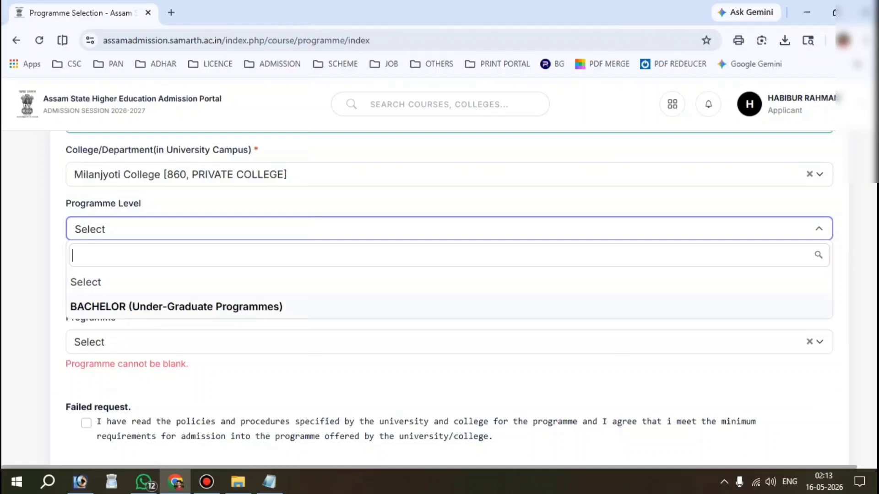
{"action": "left_click", "coordinate": [231, 306]}
{"action": "scroll", "coordinate": [231, 306], "scroll_direction": "down", "scroll_amount": 1}
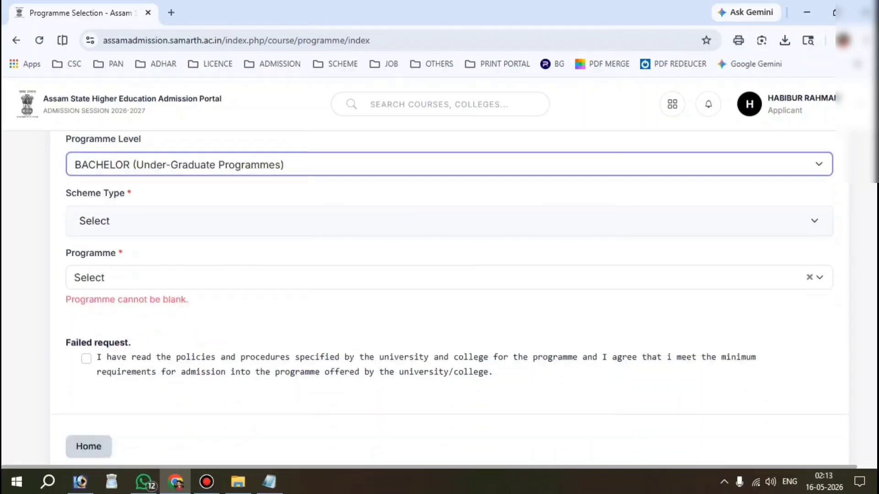
{"action": "left_click_drag", "start_coordinate": [124, 193], "coordinate": [64, 194]}
{"action": "left_click", "coordinate": [147, 220]}
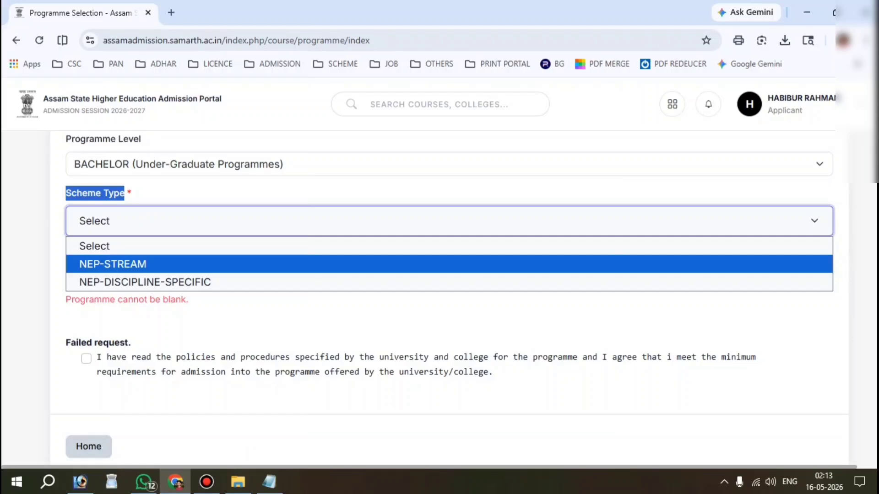
{"action": "left_click", "coordinate": [112, 264]}
Select Bachelor of Arts(Arts FoA) as the programme and accept the programme policies.
{"action": "left_click_drag", "start_coordinate": [117, 208], "coordinate": [64, 208]}
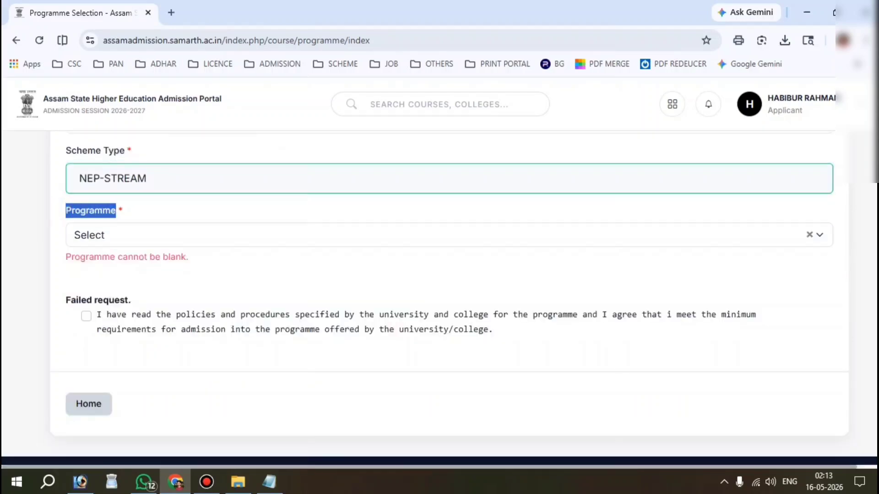
{"action": "left_click", "coordinate": [130, 234]}
{"action": "key", "text": "Down"}
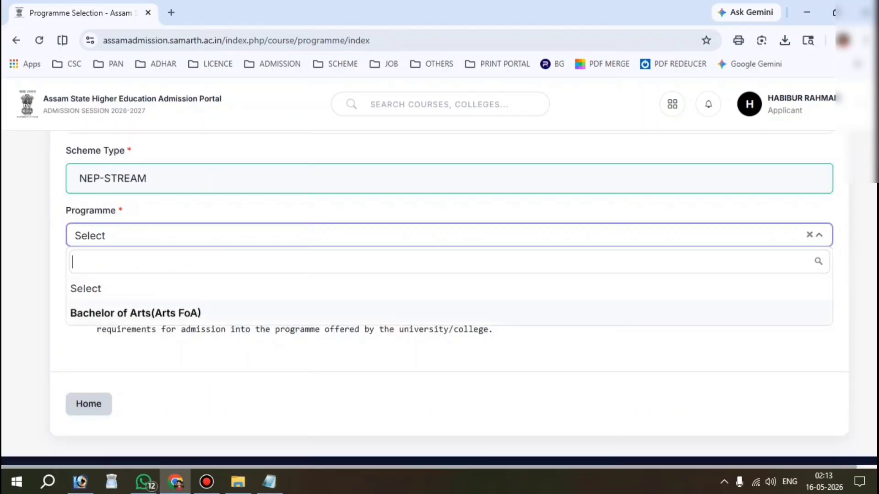
{"action": "key", "text": "Up"}
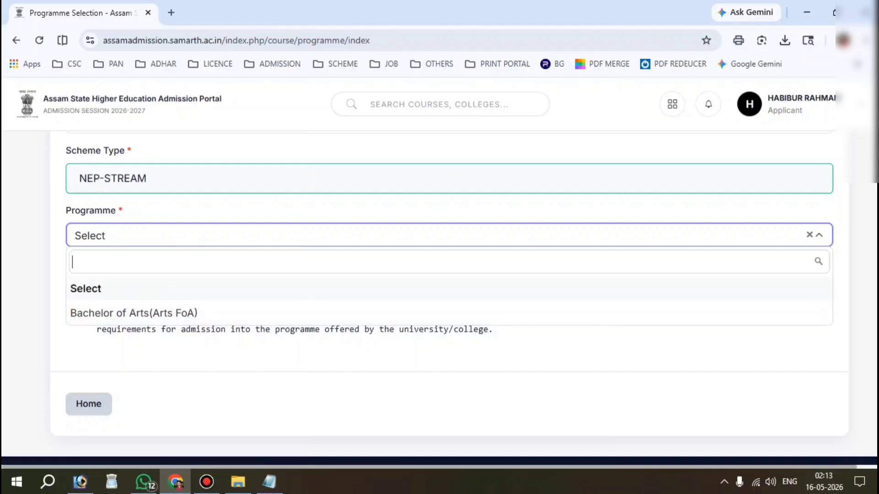
{"action": "key", "text": "Down"}
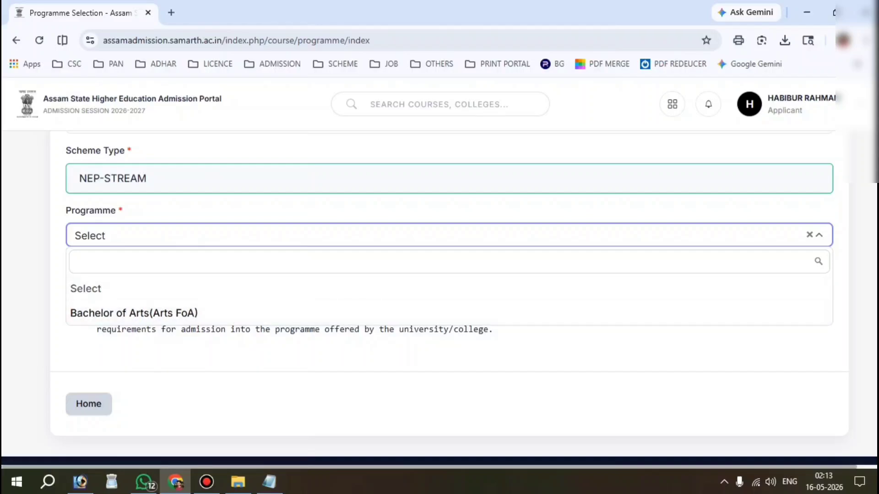
{"action": "key", "text": "Up"}
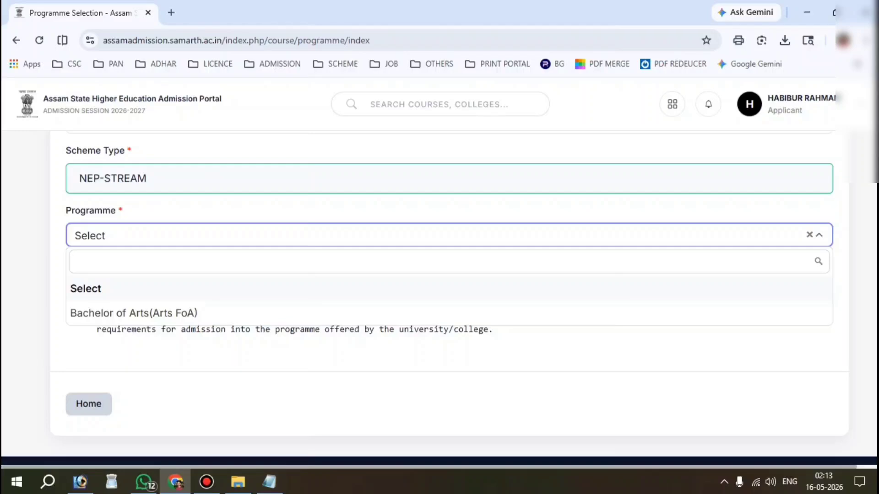
{"action": "key", "text": "Down"}
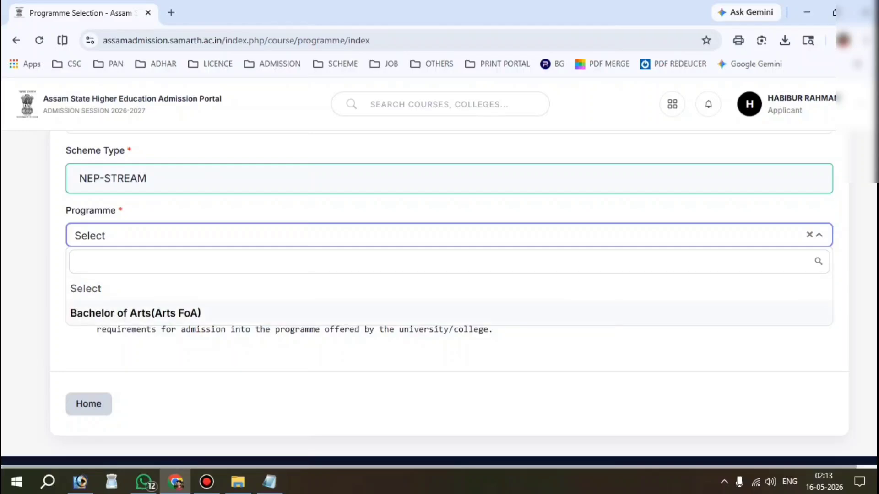
{"action": "left_click", "coordinate": [170, 306]}
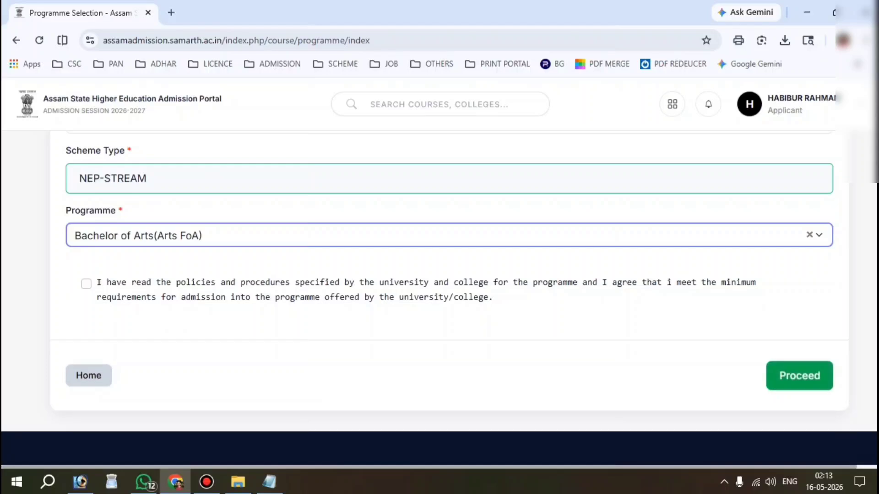
{"action": "left_click", "coordinate": [86, 283]}
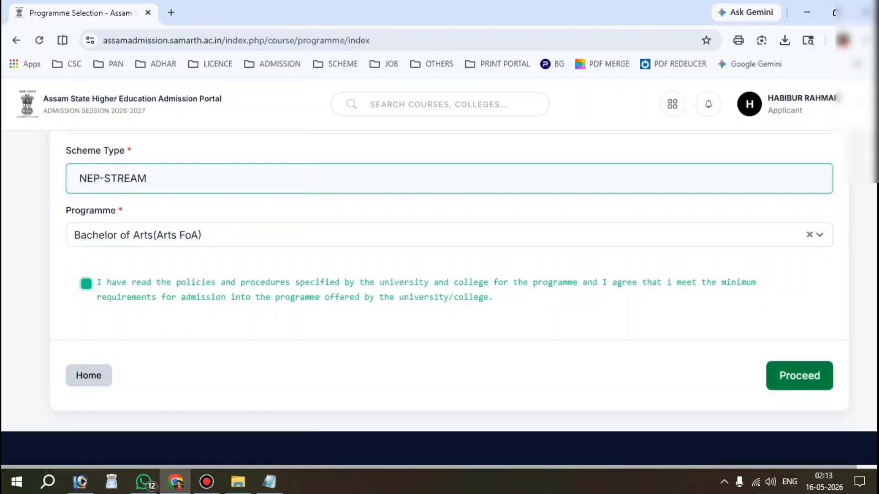
Continue to course preferences and select the 1 Major 1 Minor scheme.
{"action": "left_click", "coordinate": [800, 376]}
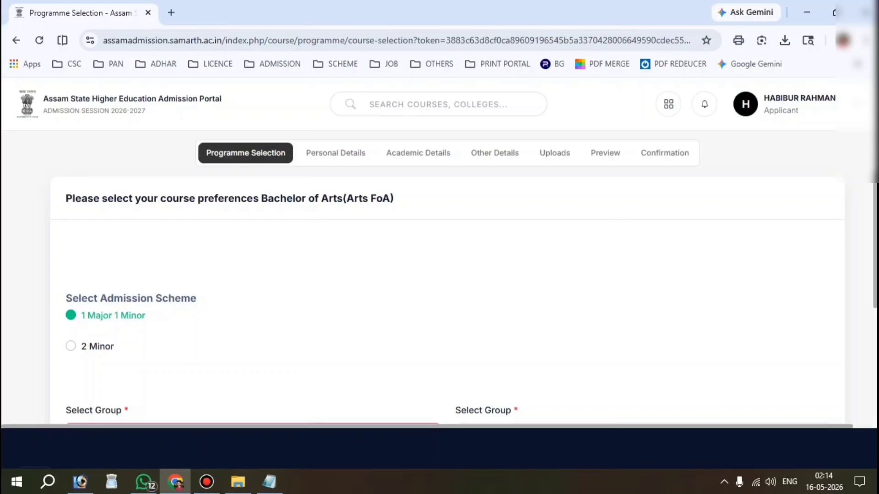
{"action": "left_click", "coordinate": [71, 346]}
{"action": "scroll", "coordinate": [439, 278], "scroll_direction": "down", "scroll_amount": 2}
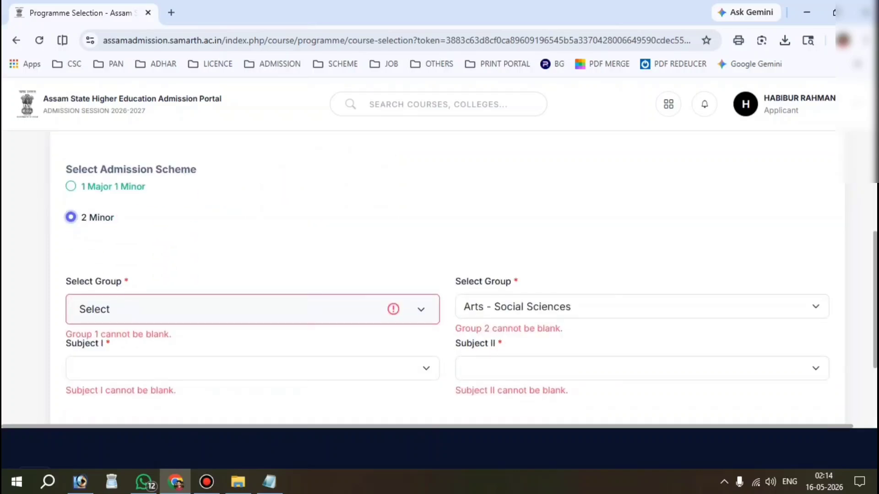
{"action": "left_click", "coordinate": [70, 187]}
{"action": "scroll", "coordinate": [440, 278], "scroll_direction": "down", "scroll_amount": 1}
{"action": "left_click_drag", "start_coordinate": [66, 216], "coordinate": [121, 217]}
Set the first group to Arts - Social Sciences with Political Science as Subject I.
{"action": "left_click", "coordinate": [162, 247]}
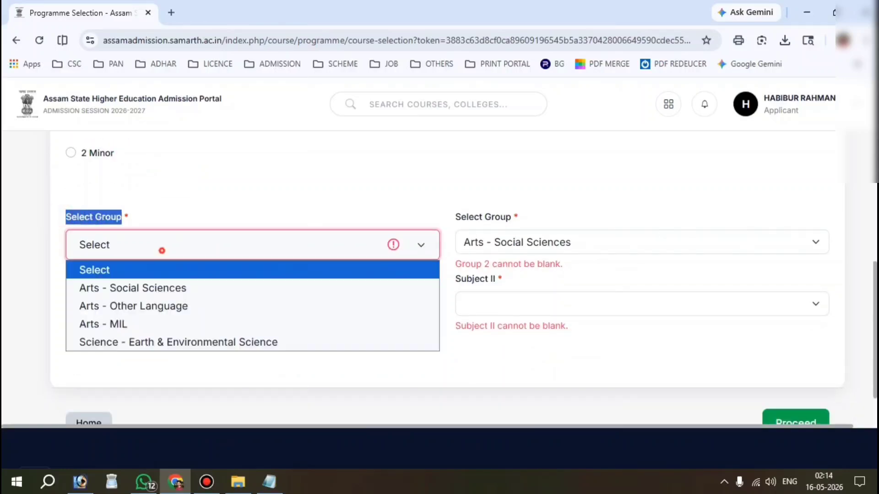
{"action": "key", "text": "Down"}
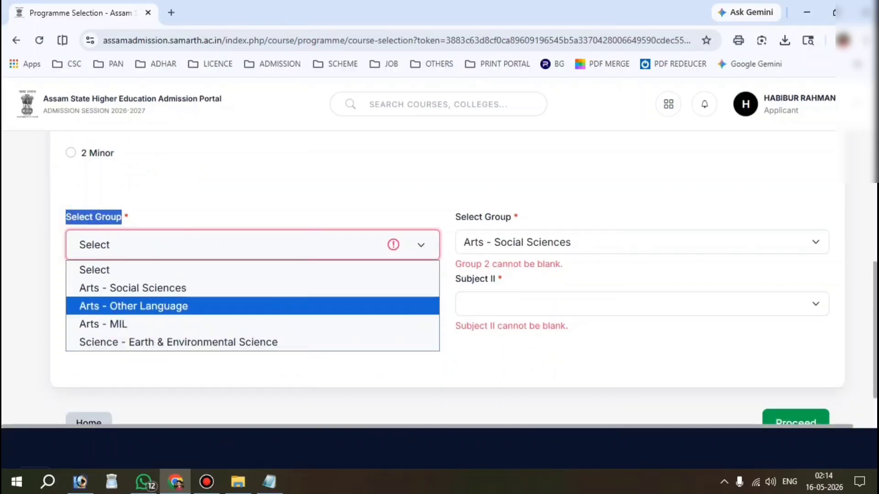
{"action": "left_click", "coordinate": [158, 288]}
{"action": "left_click", "coordinate": [168, 300]}
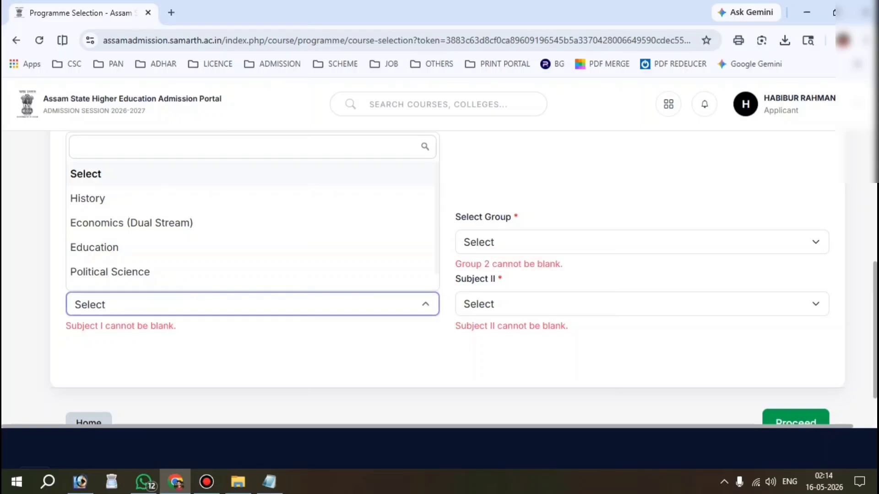
{"action": "scroll", "coordinate": [168, 249], "scroll_direction": "down", "scroll_amount": 1}
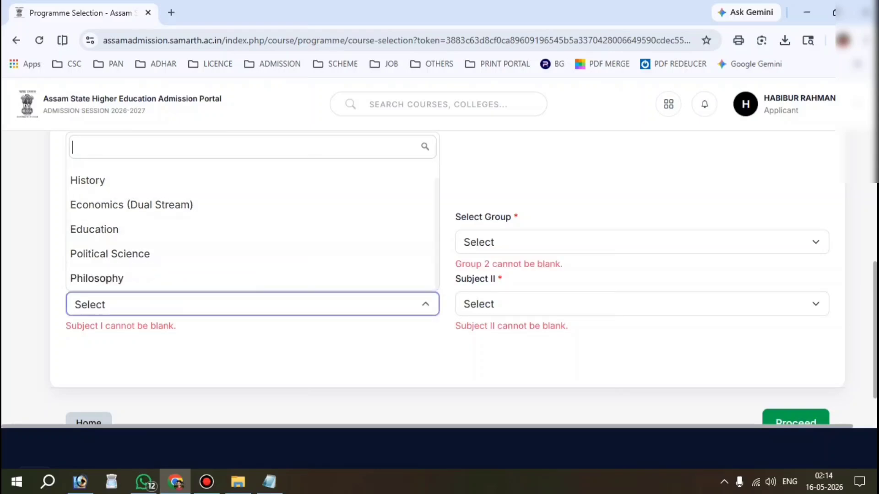
{"action": "left_click", "coordinate": [143, 255]}
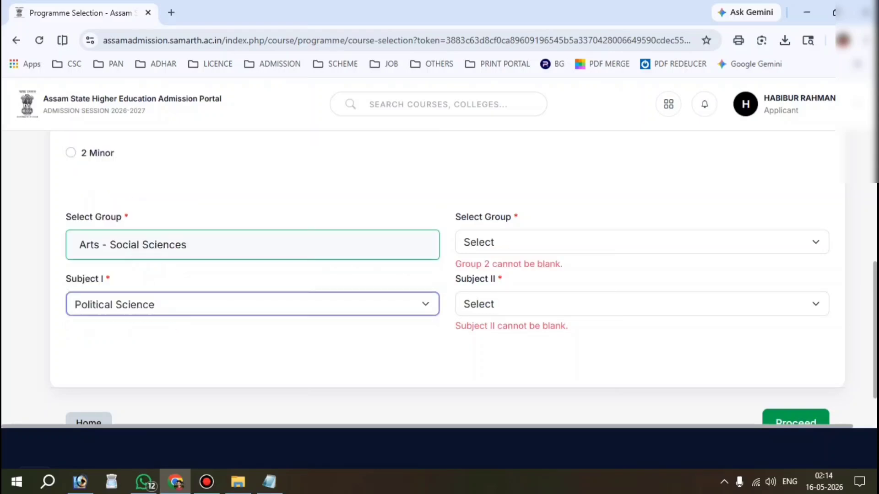
Briefly try the Arts - MIL group, then restore Arts - Social Sciences and Political Science.
{"action": "left_click", "coordinate": [167, 250]}
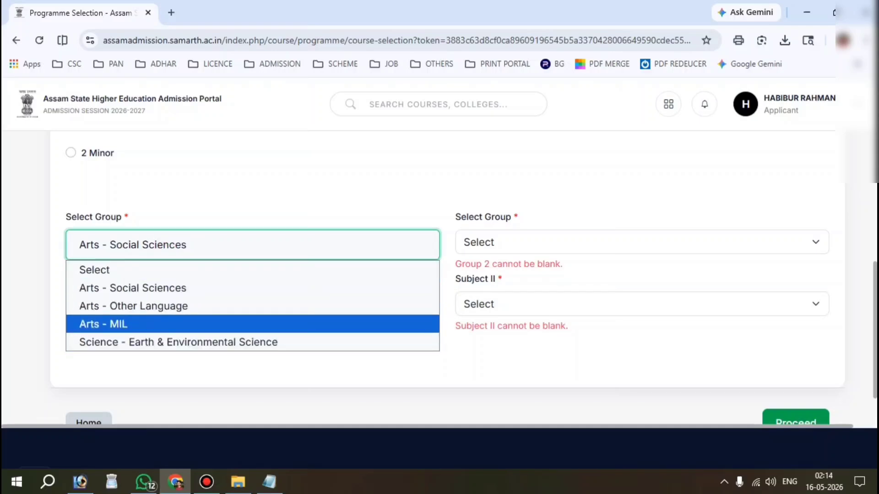
{"action": "left_click", "coordinate": [134, 324]}
{"action": "left_click", "coordinate": [147, 305]}
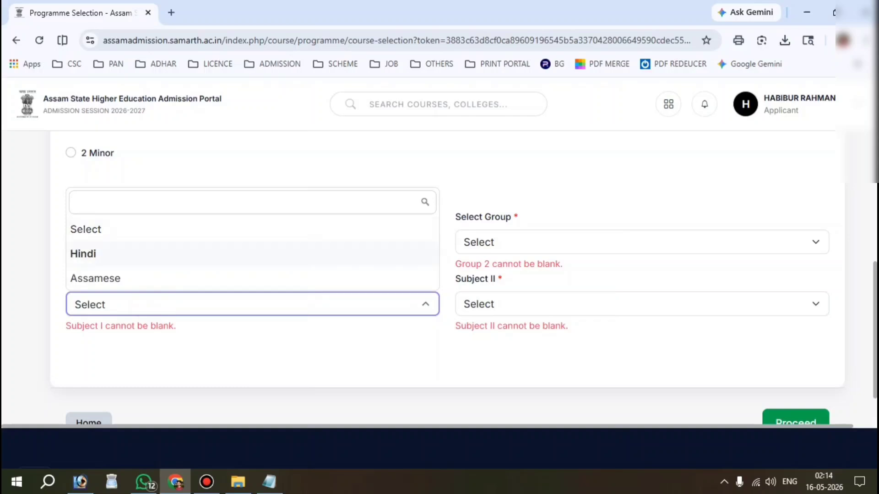
{"action": "left_click", "coordinate": [42, 258]}
{"action": "left_click", "coordinate": [147, 251]}
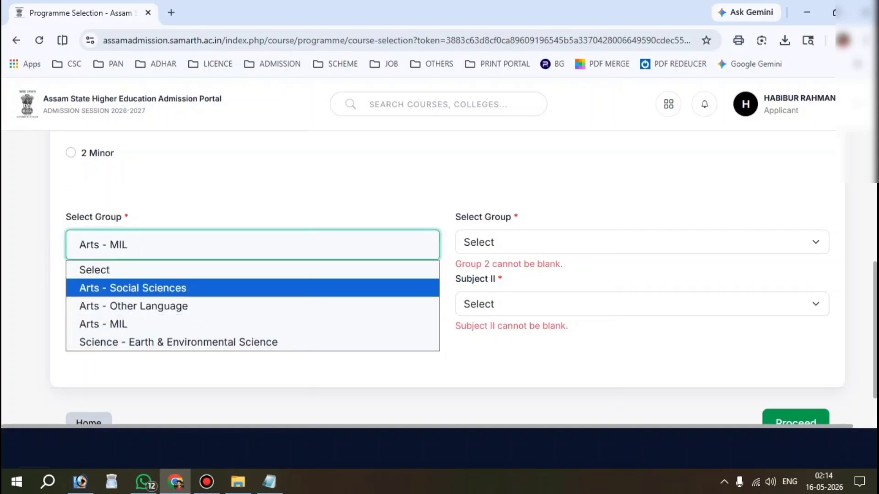
{"action": "left_click", "coordinate": [125, 287]}
{"action": "scroll", "coordinate": [119, 302], "scroll_direction": "down", "scroll_amount": 1}
{"action": "left_click", "coordinate": [116, 250]}
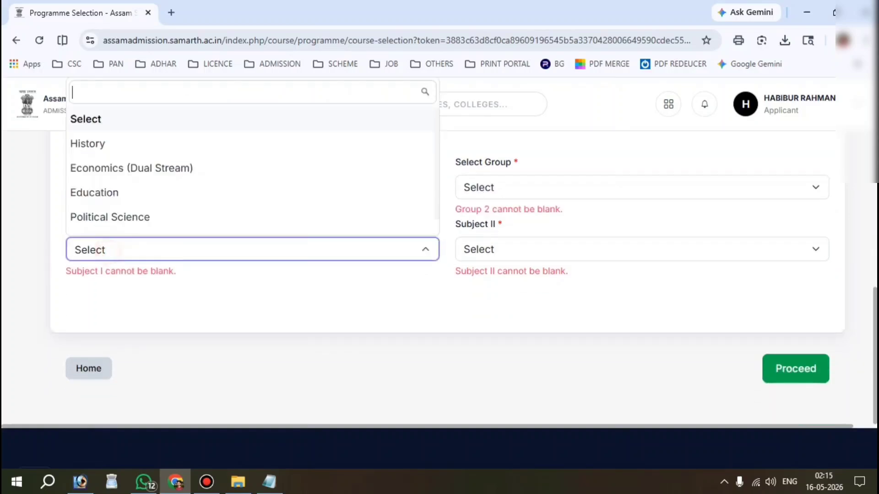
{"action": "left_click", "coordinate": [137, 217]}
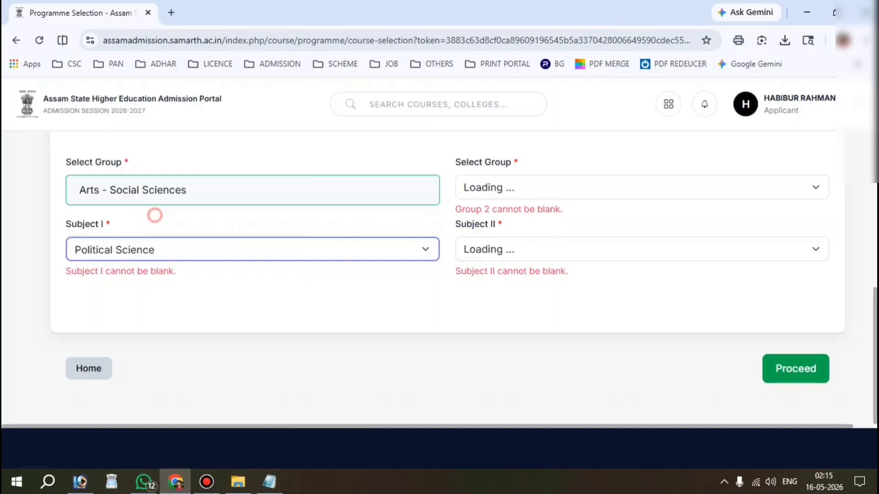
{"action": "scroll", "coordinate": [152, 215], "scroll_direction": "up", "scroll_amount": 2}
Set the second group to Arts - Social Sciences, Subject II Education, and save the preferences.
{"action": "left_click", "coordinate": [520, 270]}
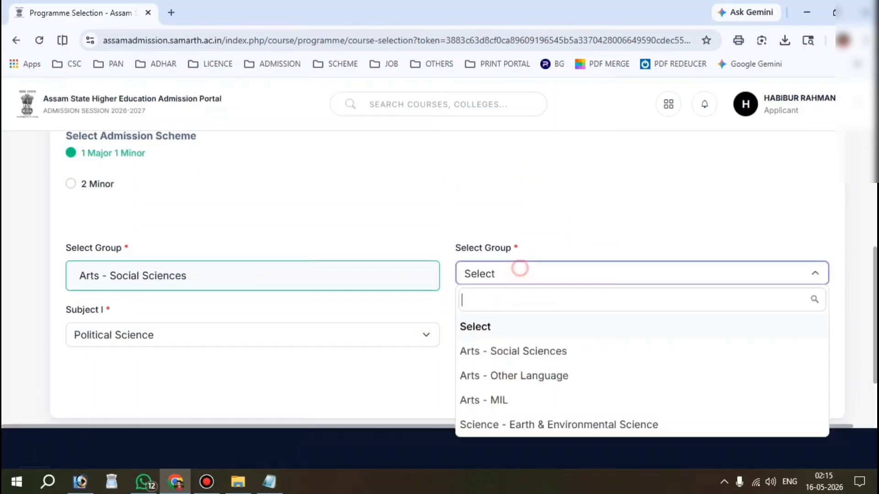
{"action": "left_click", "coordinate": [504, 349]}
{"action": "scroll", "coordinate": [503, 320], "scroll_direction": "down", "scroll_amount": 1}
{"action": "left_click", "coordinate": [551, 273]}
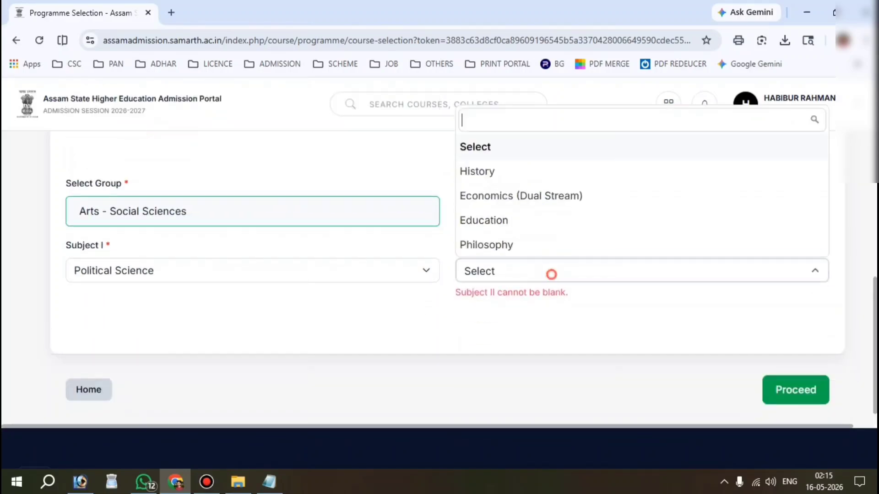
{"action": "left_click", "coordinate": [526, 227]}
{"action": "left_click", "coordinate": [314, 341]}
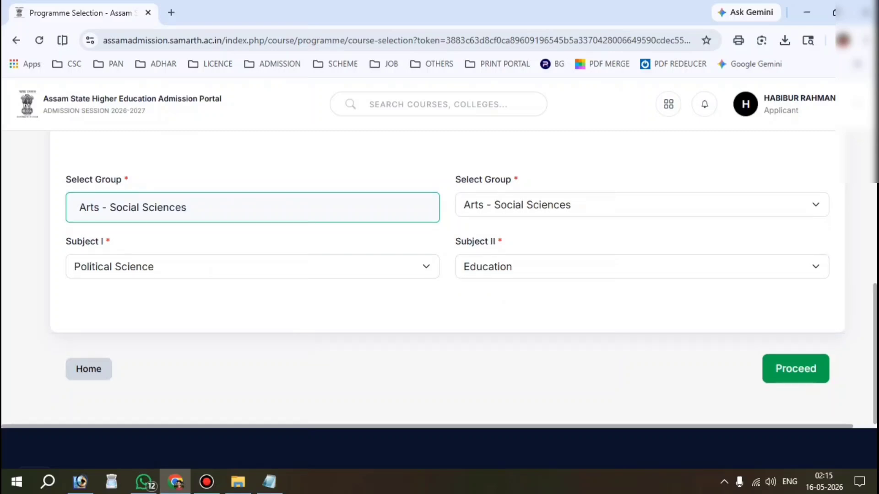
{"action": "left_click", "coordinate": [809, 369]}
Advance from the Programme Selection summary through Personal Details to Academic Details.
{"action": "scroll", "coordinate": [809, 369], "scroll_direction": "down", "scroll_amount": 3}
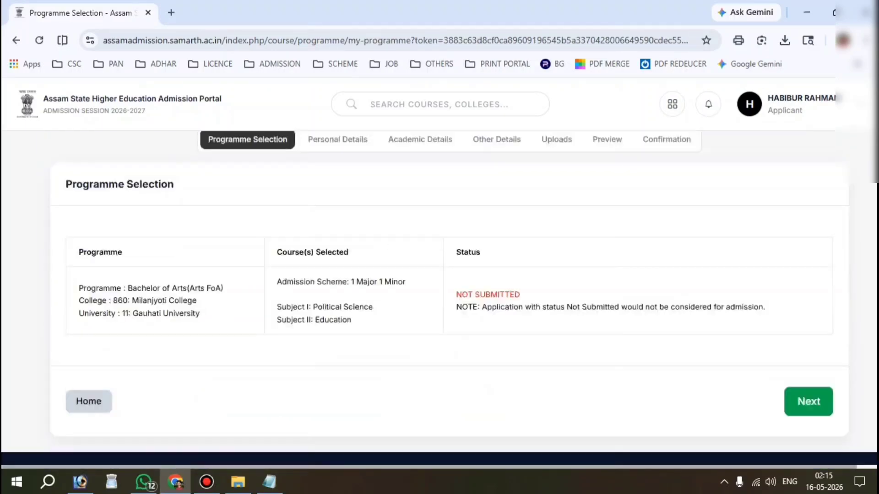
{"action": "left_click", "coordinate": [809, 402]}
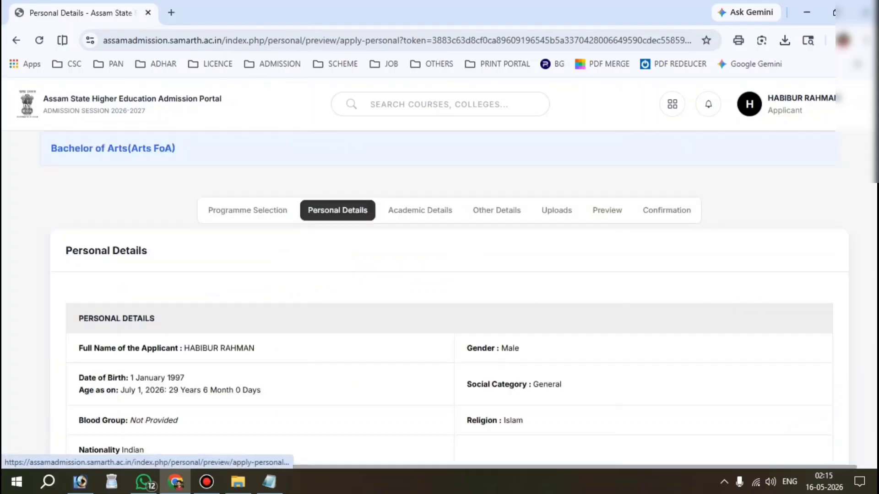
{"action": "scroll", "coordinate": [809, 401], "scroll_direction": "down", "scroll_amount": 3}
{"action": "scroll", "coordinate": [439, 298], "scroll_direction": "down", "scroll_amount": 10}
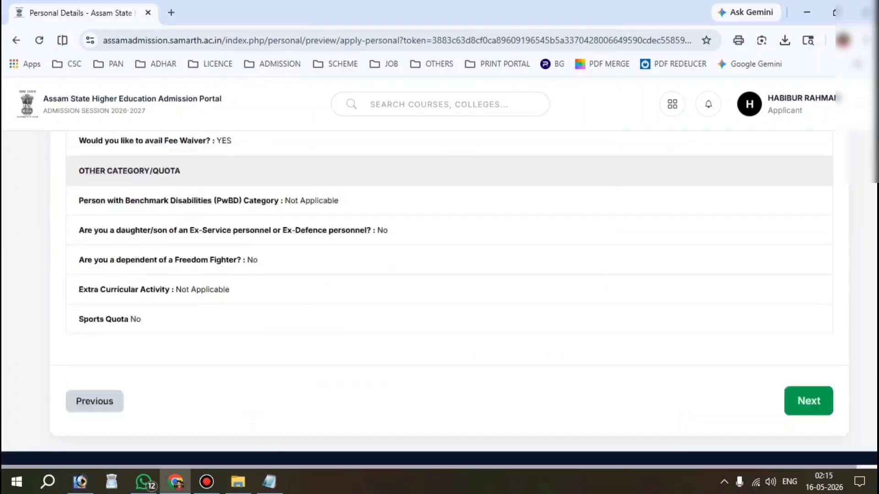
{"action": "left_click", "coordinate": [805, 293]}
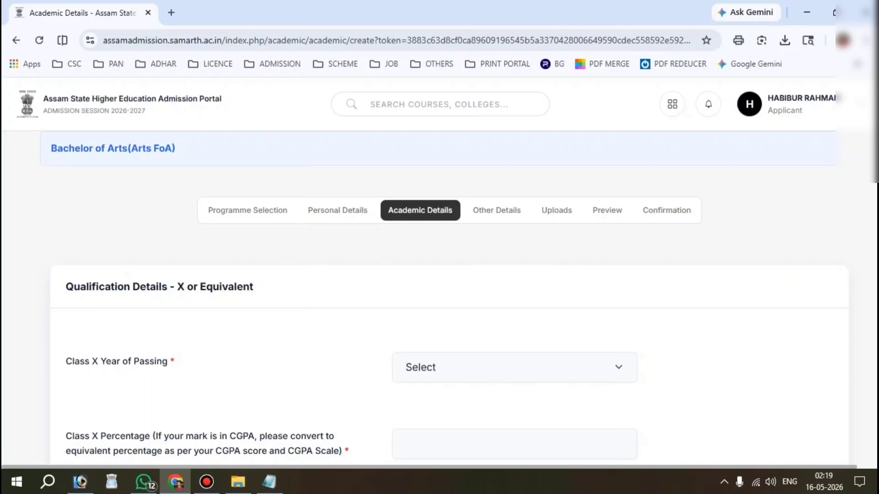
Enter Class X year of passing 2024 and percentage 60.
{"action": "left_click_drag", "start_coordinate": [32, 268], "coordinate": [413, 345]}
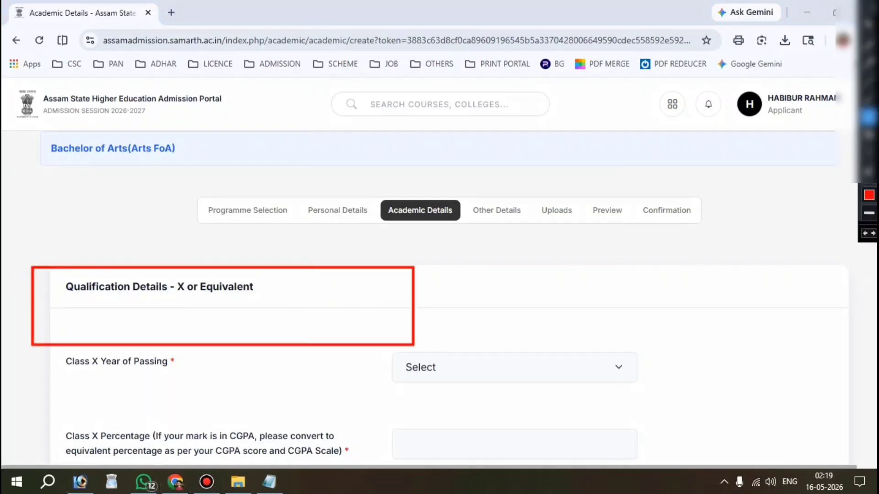
{"action": "left_click_drag", "start_coordinate": [39, 362], "coordinate": [167, 362]}
{"action": "left_click", "coordinate": [496, 366]}
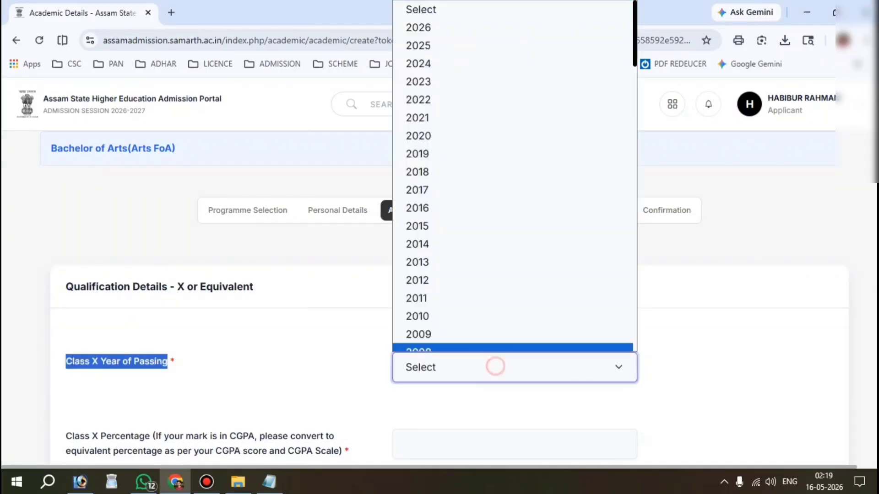
{"action": "left_click", "coordinate": [445, 57]}
{"action": "scroll", "coordinate": [457, 275], "scroll_direction": "down", "scroll_amount": 3}
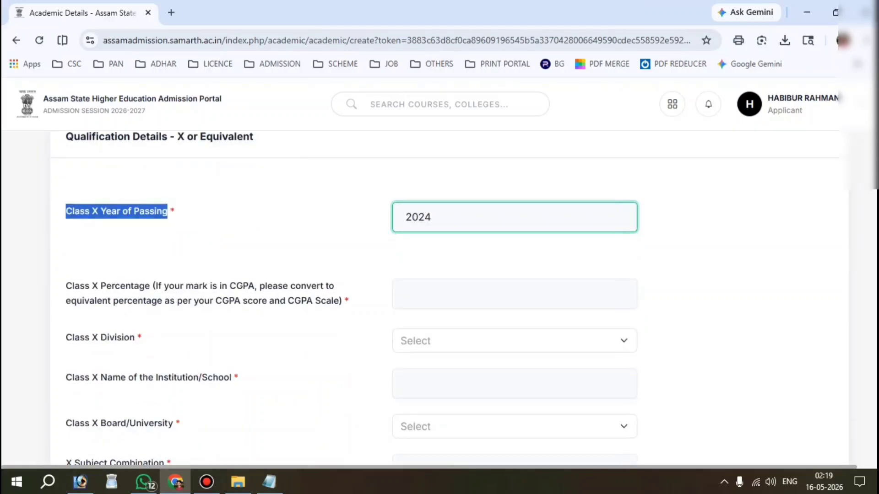
{"action": "left_click_drag", "start_coordinate": [65, 286], "coordinate": [153, 286]}
{"action": "left_click", "coordinate": [499, 294]}
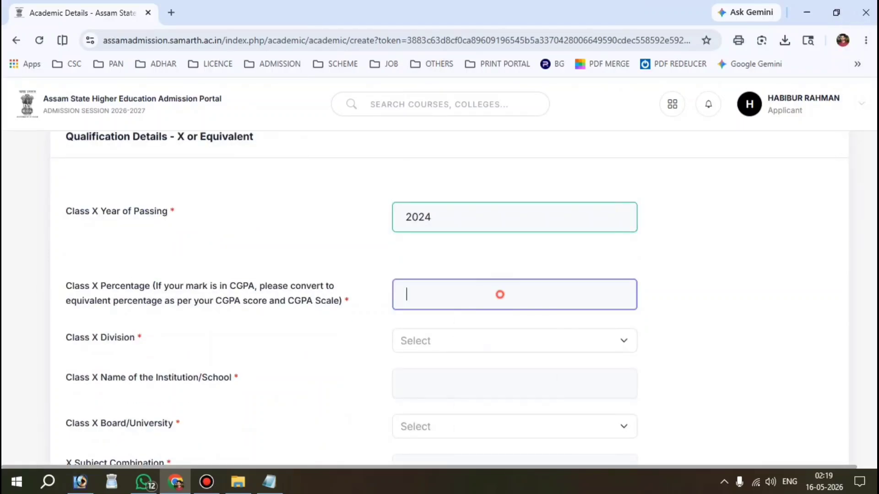
{"action": "type", "text": "60"}
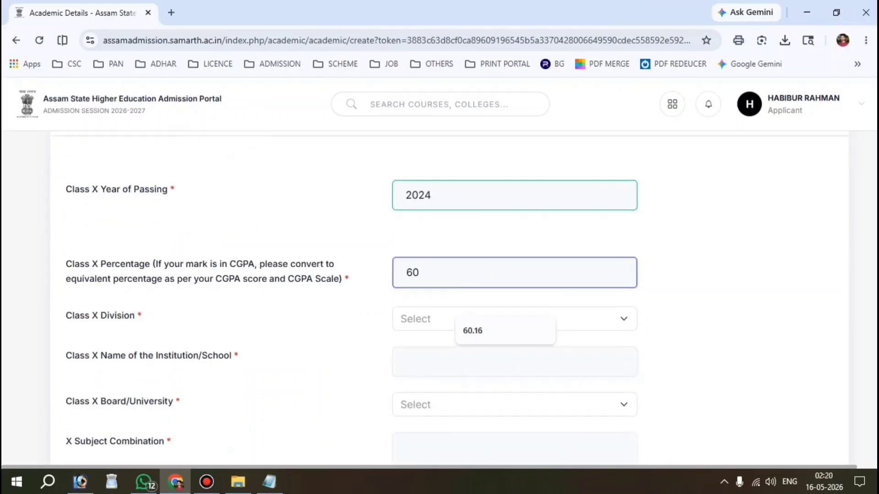
Set Class X division to First Division and autofill BARBALA HIGHER SECONDARY SCHOOL as the institution.
{"action": "scroll", "coordinate": [457, 274], "scroll_direction": "down", "scroll_amount": 2}
{"action": "double_click", "coordinate": [74, 250]}
{"action": "left_click", "coordinate": [422, 256]}
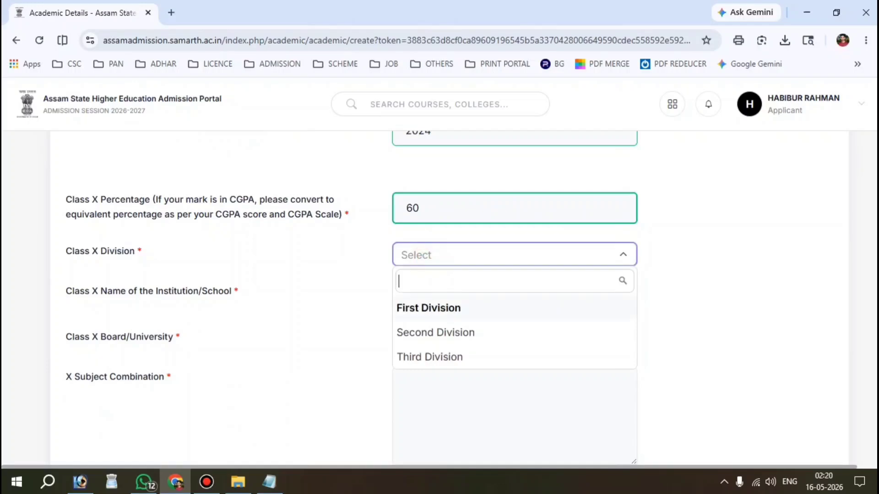
{"action": "left_click", "coordinate": [427, 308]}
{"action": "scroll", "coordinate": [428, 308], "scroll_direction": "down", "scroll_amount": 1}
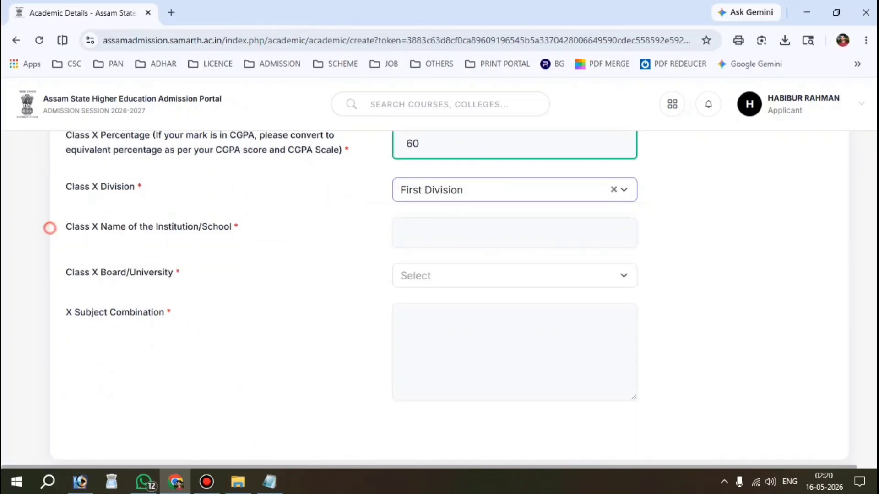
{"action": "left_click_drag", "start_coordinate": [50, 228], "coordinate": [224, 227]}
{"action": "left_click", "coordinate": [502, 232]}
{"action": "left_click", "coordinate": [497, 268]}
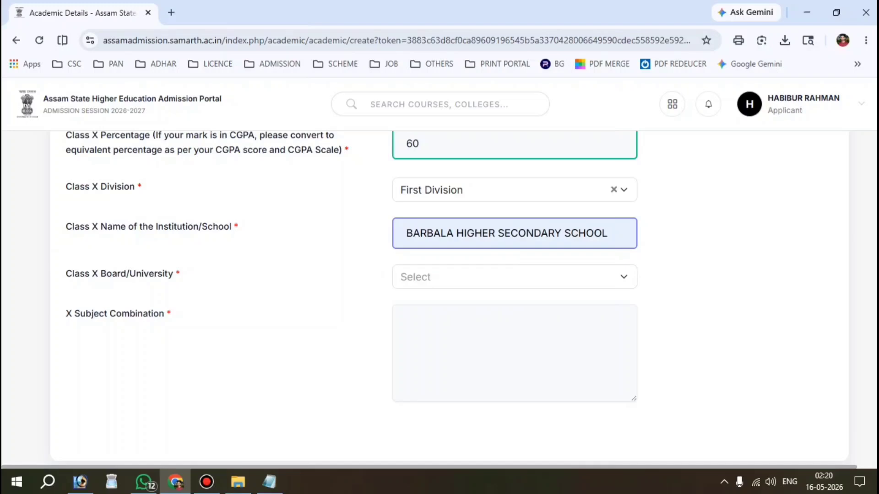
Choose SEBA as the Class X board and begin the subject combination entry.
{"action": "scroll", "coordinate": [439, 297], "scroll_direction": "down", "scroll_amount": 1}
{"action": "left_click_drag", "start_coordinate": [61, 233], "coordinate": [179, 233]}
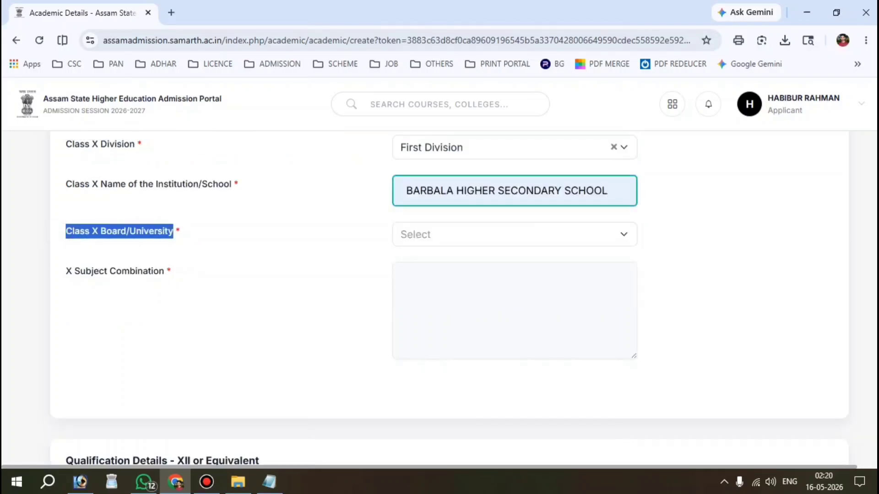
{"action": "left_click", "coordinate": [482, 234]}
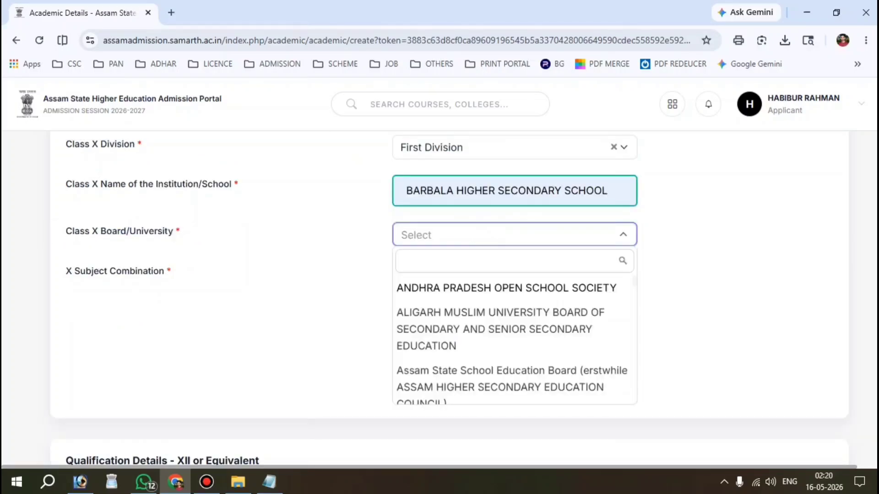
{"action": "type", "text": "SEBA"}
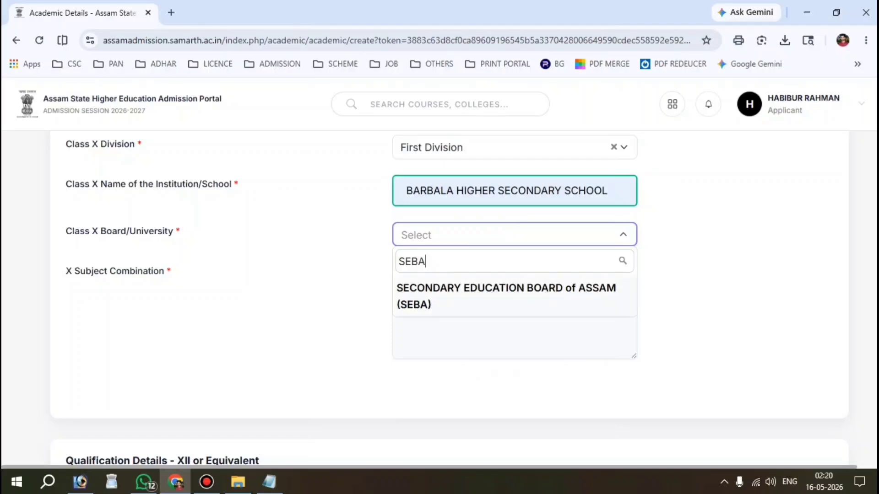
{"action": "key", "text": "Return"}
{"action": "triple_click", "coordinate": [54, 274]}
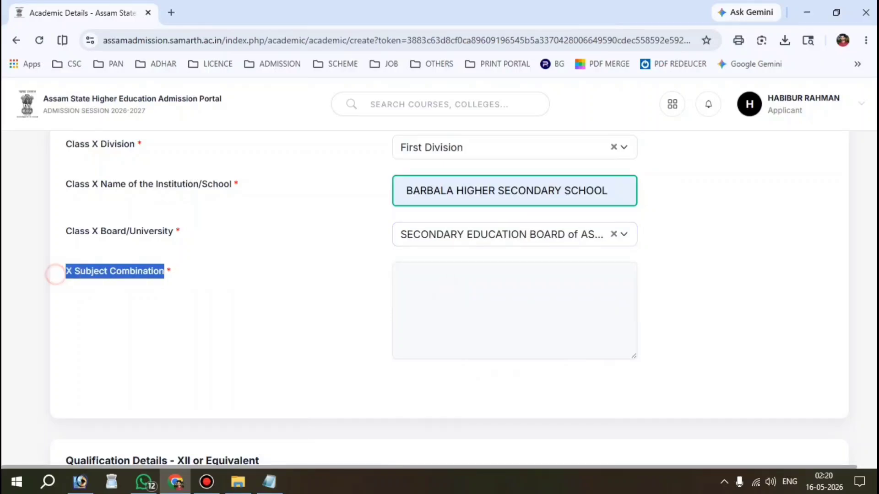
{"action": "left_click", "coordinate": [500, 306]}
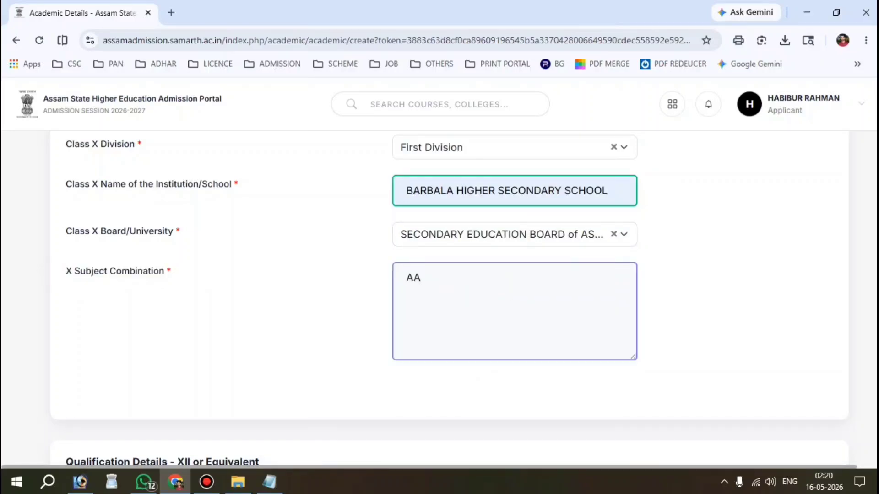
Set Class XII qualification status to Passed with year of passing 2026.
{"action": "scroll", "coordinate": [449, 297], "scroll_direction": "down", "scroll_amount": 5}
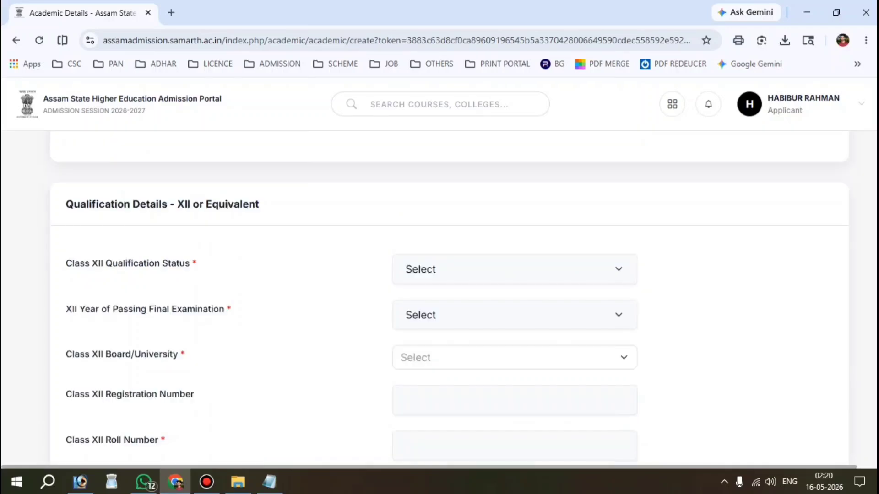
{"action": "left_click_drag", "start_coordinate": [65, 202], "coordinate": [259, 202]}
{"action": "scroll", "coordinate": [448, 297], "scroll_direction": "down", "scroll_amount": 1}
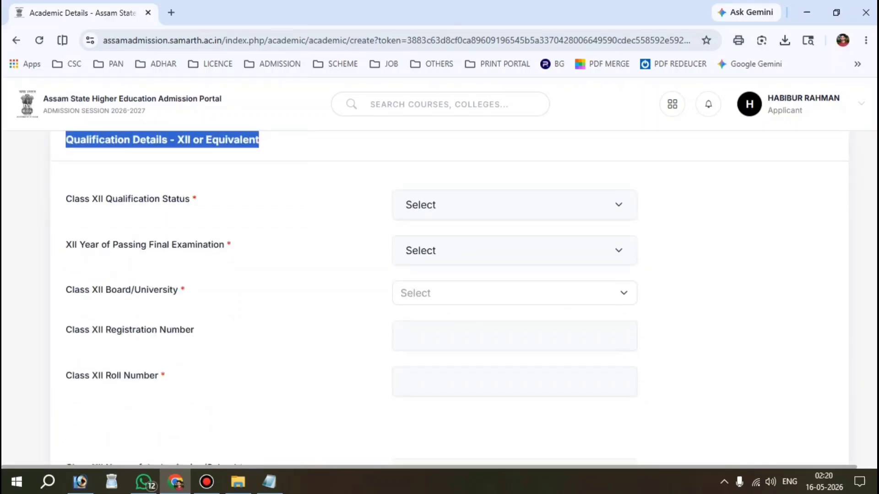
{"action": "left_click_drag", "start_coordinate": [64, 199], "coordinate": [190, 199]}
{"action": "left_click", "coordinate": [488, 205]}
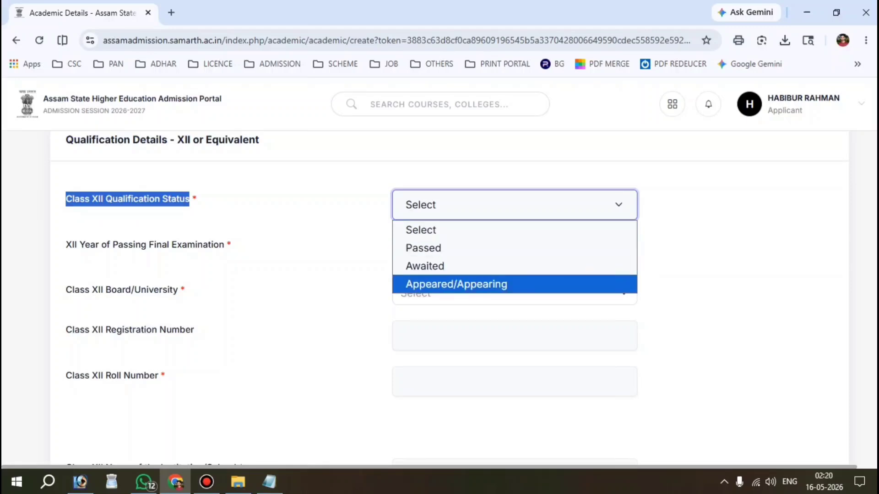
{"action": "key", "text": "Up"}
{"action": "key", "text": "Up"}
{"action": "key", "text": "Return"}
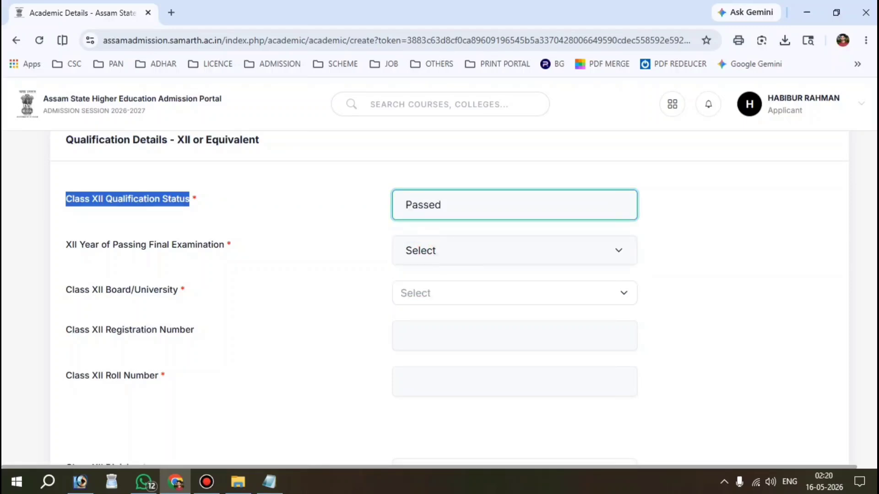
{"action": "left_click_drag", "start_coordinate": [61, 240], "coordinate": [224, 244]}
{"action": "left_click", "coordinate": [555, 250]}
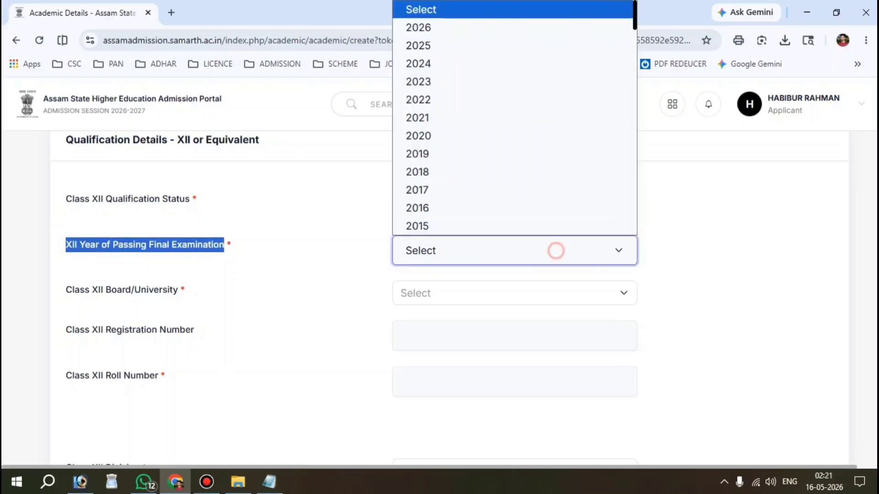
{"action": "key", "text": "Down"}
{"action": "key", "text": "Up"}
{"action": "key", "text": "Return"}
Choose Assam State School Education Board and enter the Class XII registration and roll numbers.
{"action": "scroll", "coordinate": [449, 297], "scroll_direction": "down", "scroll_amount": 1}
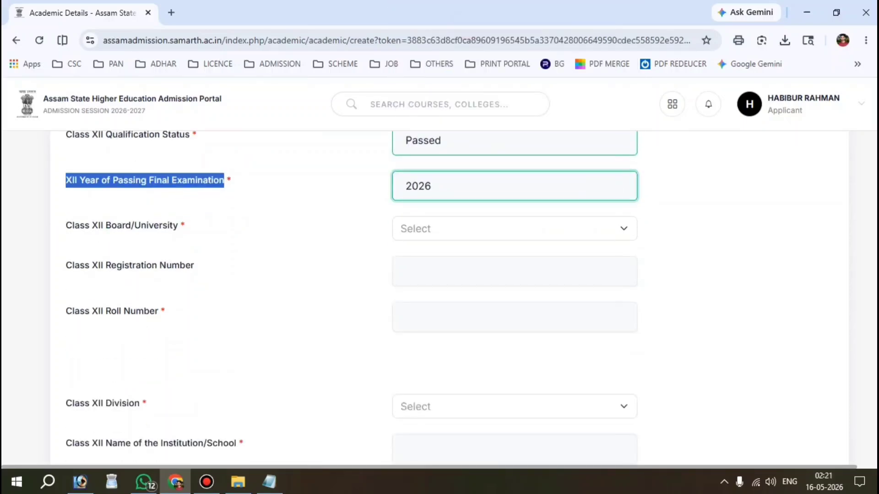
{"action": "left_click_drag", "start_coordinate": [53, 225], "coordinate": [178, 225]}
{"action": "left_click", "coordinate": [438, 225]}
{"action": "type", "text": "A"}
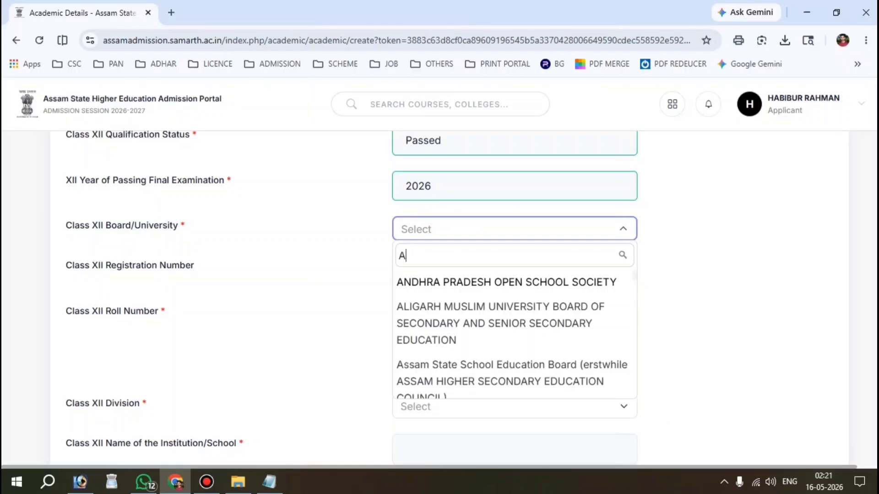
{"action": "type", "text": "SS"}
{"action": "left_click", "coordinate": [437, 284]}
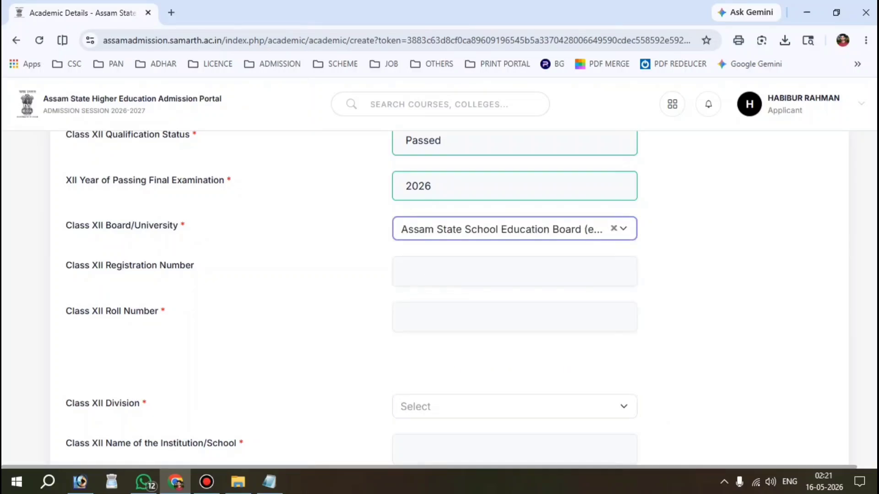
{"action": "left_click_drag", "start_coordinate": [52, 265], "coordinate": [172, 266]}
{"action": "left_click", "coordinate": [485, 274]}
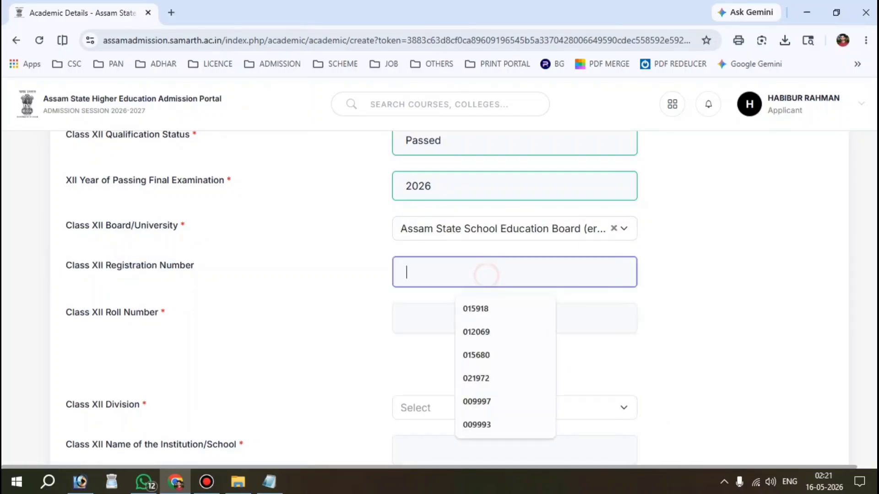
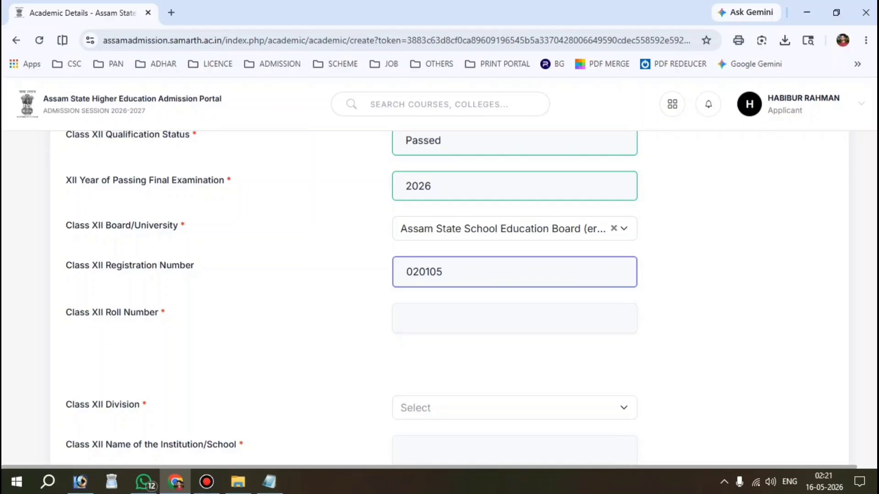
{"action": "left_click_drag", "start_coordinate": [52, 312], "coordinate": [160, 312]}
{"action": "left_click", "coordinate": [476, 317]}
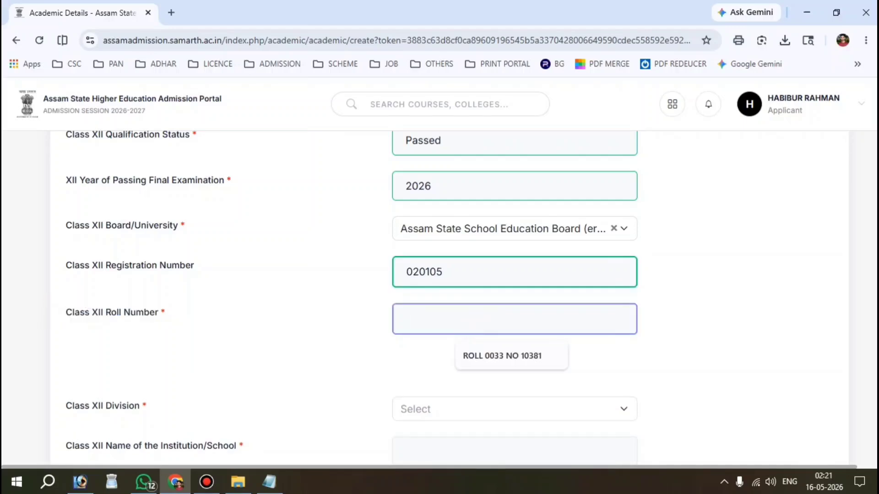
Set Class XII division to First Division, school BARBALA HS SCHOOL, and begin the subject combination.
{"action": "scroll", "coordinate": [439, 275], "scroll_direction": "down", "scroll_amount": 2}
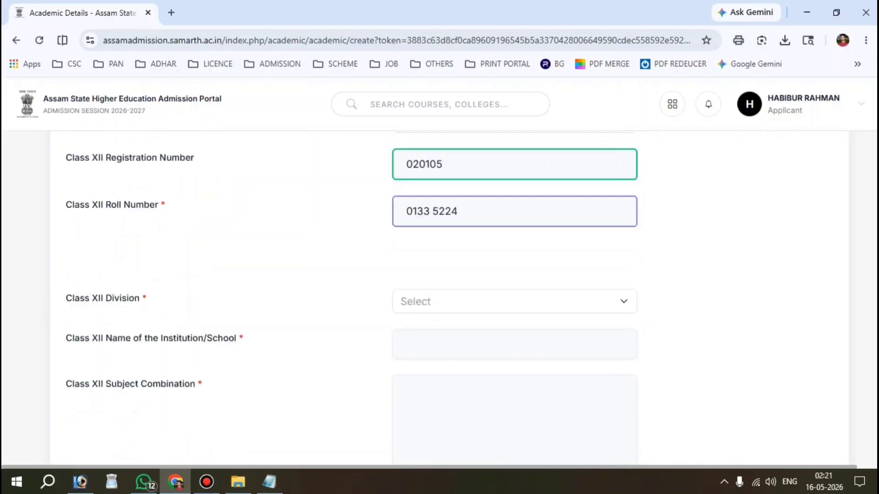
{"action": "left_click_drag", "start_coordinate": [65, 302], "coordinate": [140, 301]}
{"action": "left_click", "coordinate": [481, 302]}
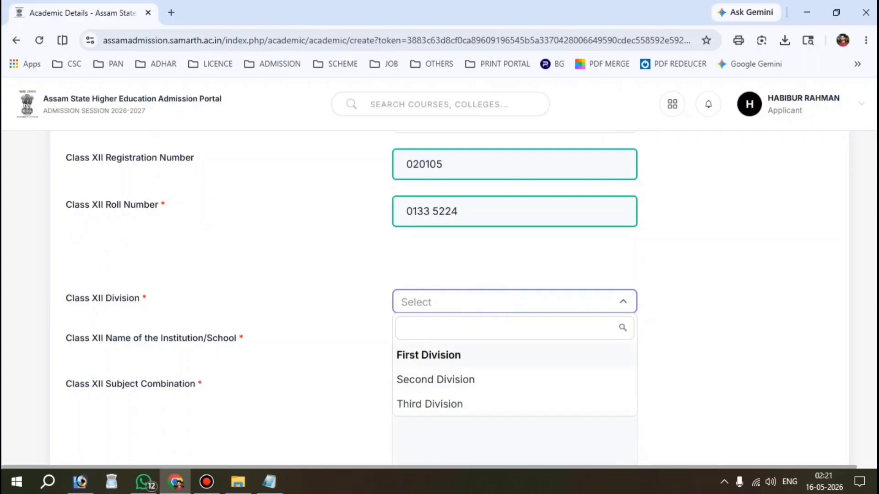
{"action": "left_click", "coordinate": [441, 356]}
{"action": "scroll", "coordinate": [441, 357], "scroll_direction": "down", "scroll_amount": 2}
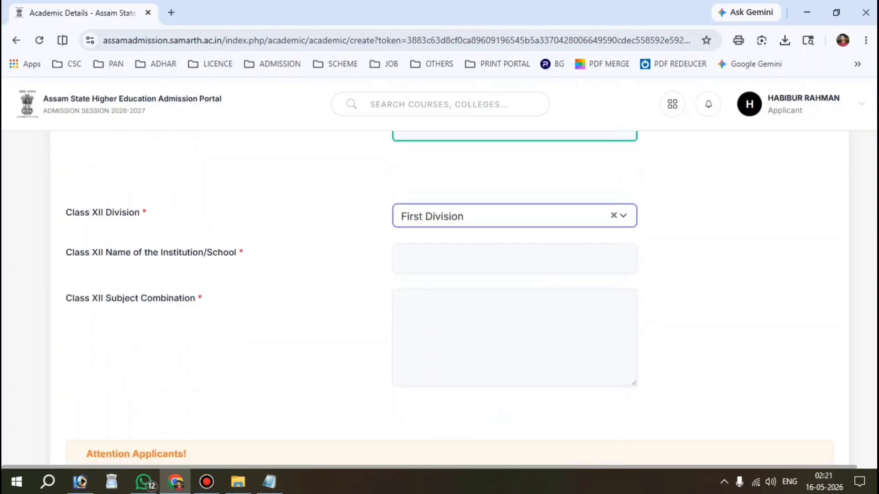
{"action": "left_click_drag", "start_coordinate": [59, 252], "coordinate": [238, 253]}
{"action": "left_click", "coordinate": [471, 247]}
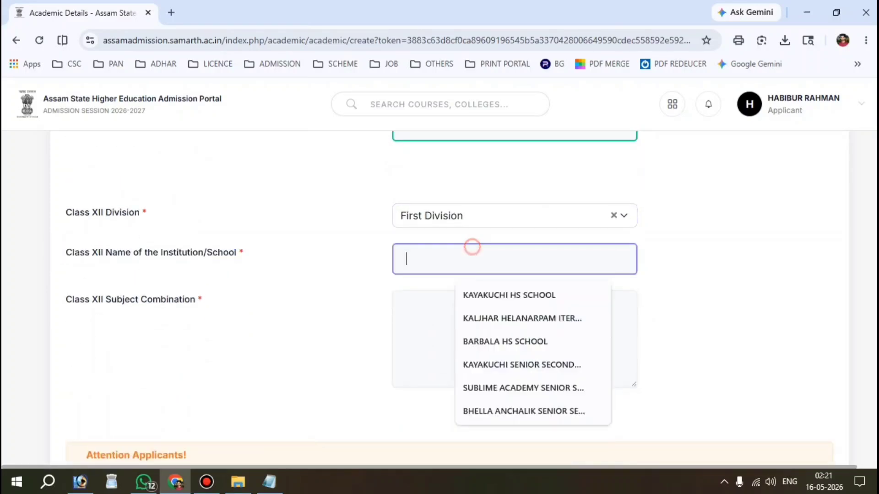
{"action": "key", "text": "Down"}
{"action": "key", "text": "Down"}
{"action": "key", "text": "Down"}
{"action": "key", "text": "Return"}
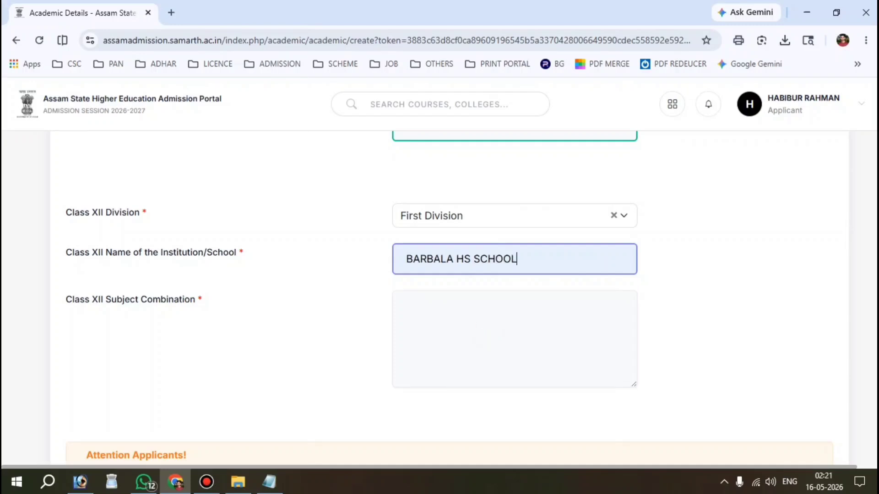
{"action": "scroll", "coordinate": [453, 290], "scroll_direction": "down", "scroll_amount": 1}
{"action": "left_click", "coordinate": [453, 289]}
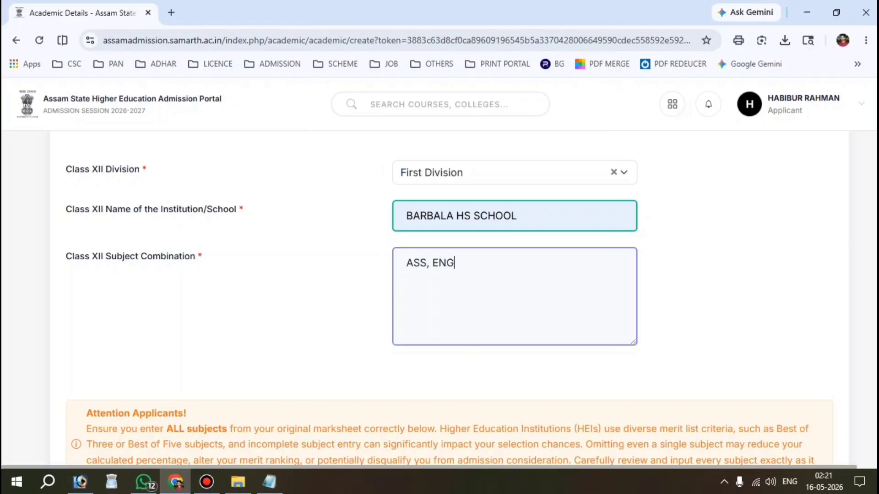
Set the first subject row to ENGLISH and enter its obtained and total marks.
{"action": "type", "text": "ASS, ENG, PHYSICS, CHEMISTRY, MATHEMATICS, BIOLOGY"}
{"action": "scroll", "coordinate": [449, 298], "scroll_direction": "down", "scroll_amount": 6}
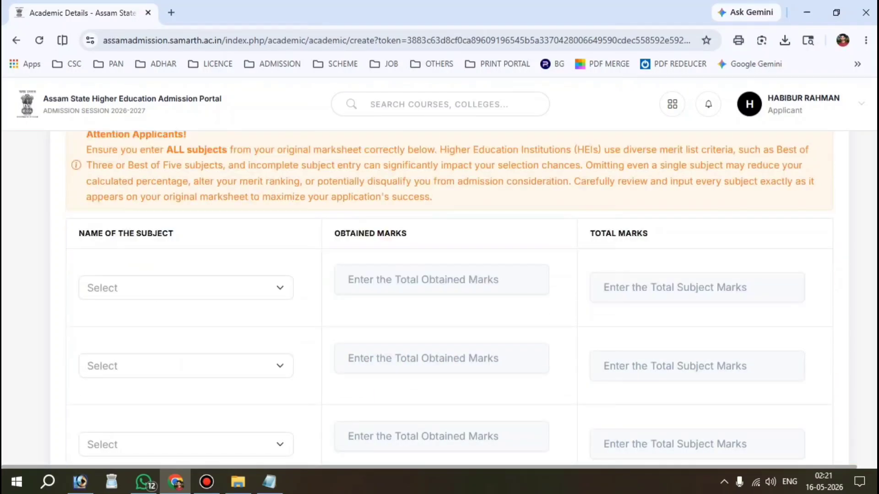
{"action": "scroll", "coordinate": [449, 298], "scroll_direction": "up", "scroll_amount": 2}
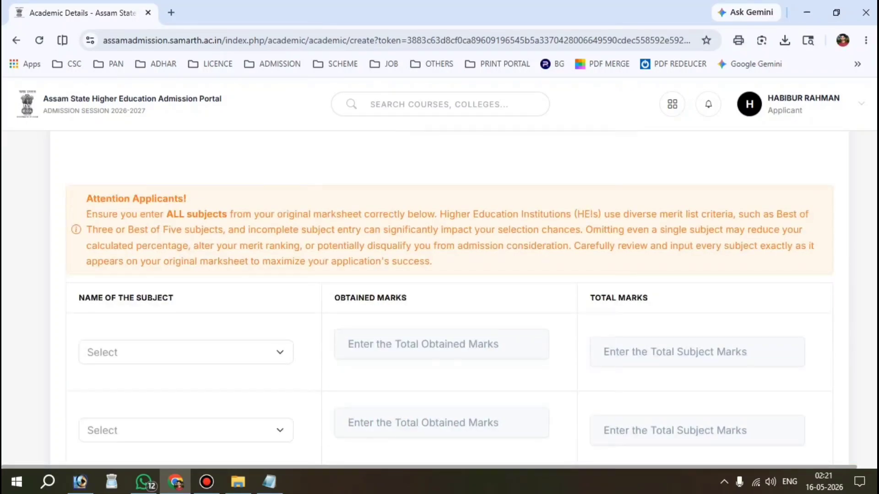
{"action": "scroll", "coordinate": [449, 298], "scroll_direction": "down", "scroll_amount": 10}
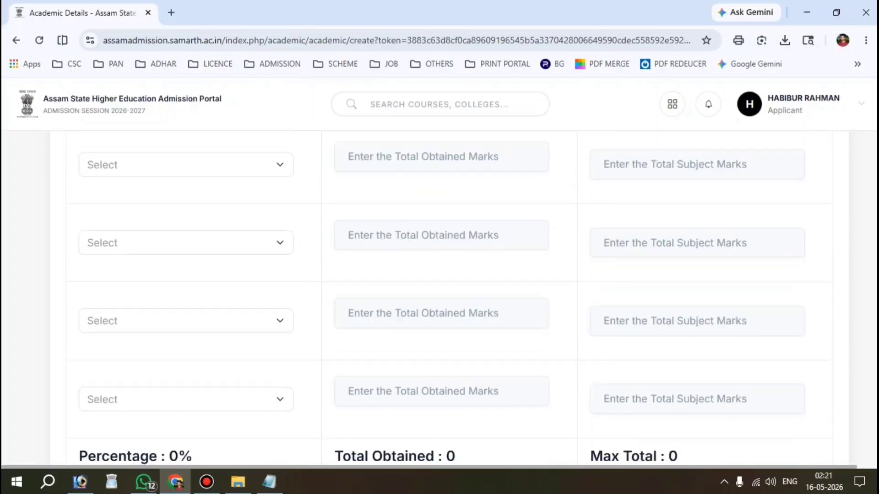
{"action": "scroll", "coordinate": [450, 297], "scroll_direction": "up", "scroll_amount": 10}
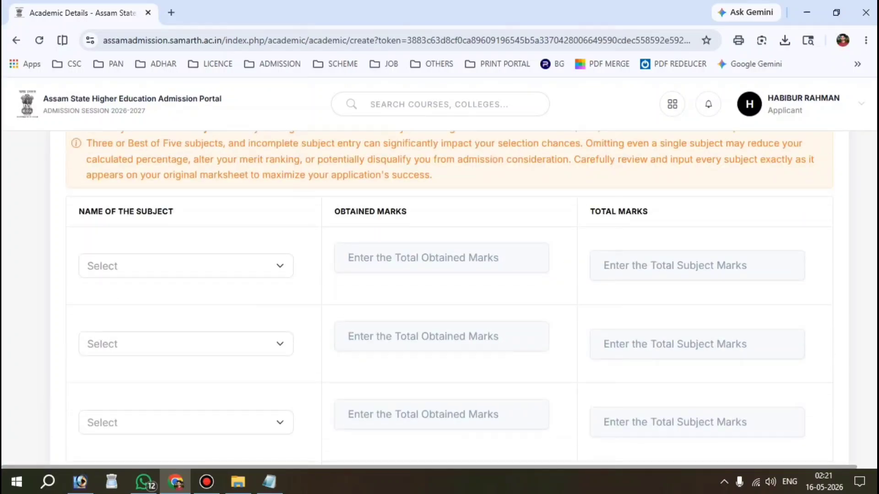
{"action": "left_click", "coordinate": [163, 274]}
{"action": "type", "text": "ENGLI"}
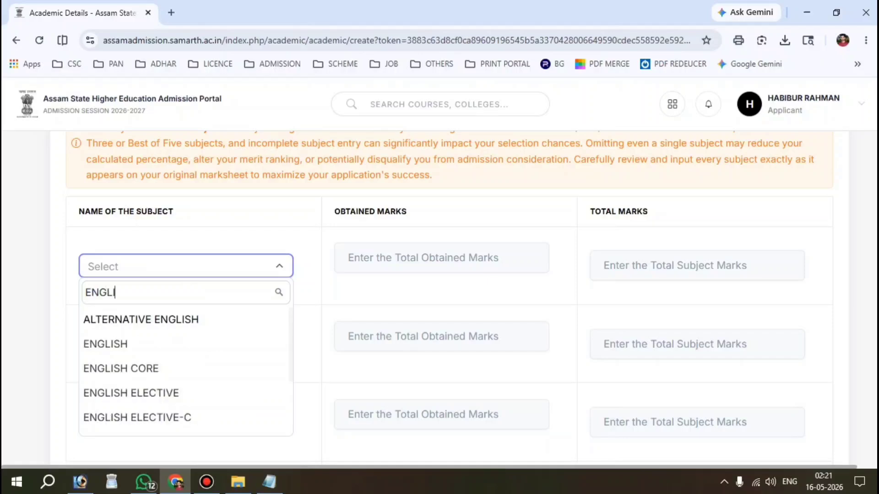
{"action": "key", "text": "Down"}
{"action": "key", "text": "Return"}
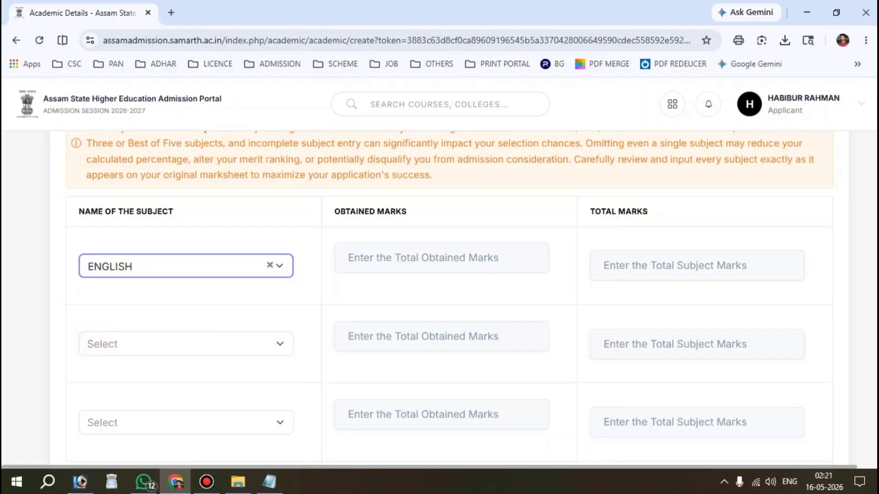
{"action": "left_click", "coordinate": [441, 258]}
{"action": "left_click_drag", "start_coordinate": [329, 211], "coordinate": [409, 211]}
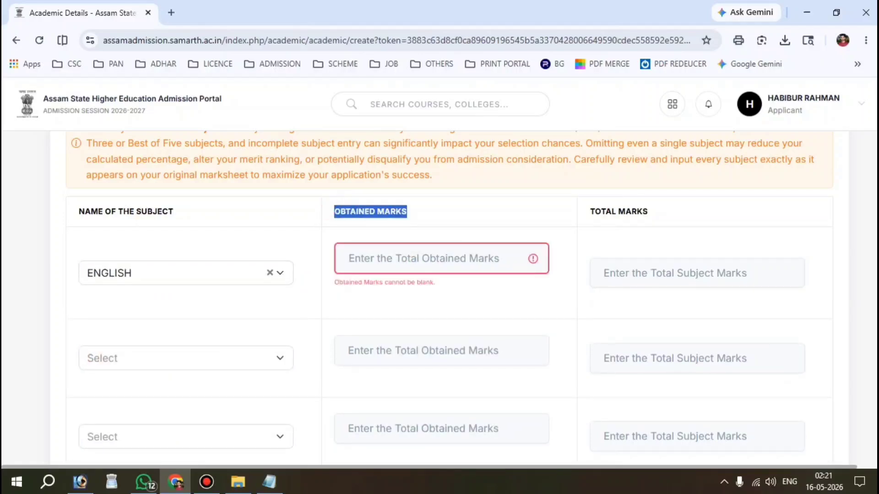
{"action": "left_click_drag", "start_coordinate": [685, 211], "coordinate": [588, 211]}
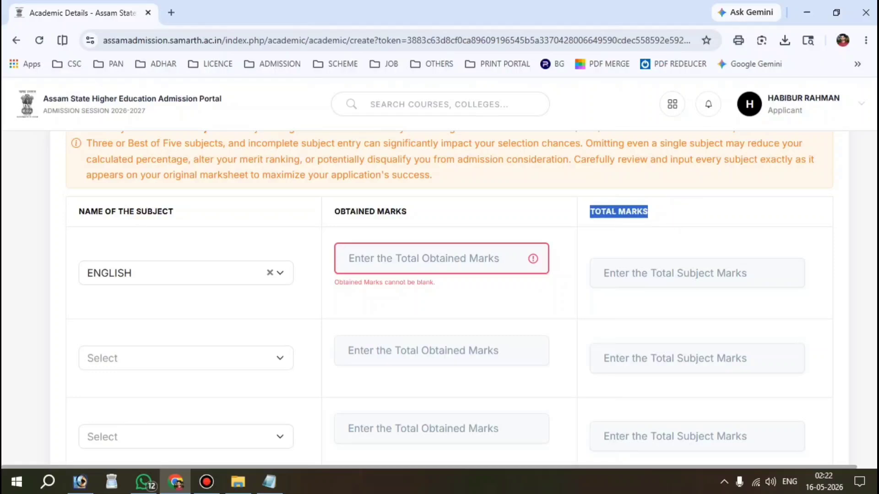
{"action": "left_click", "coordinate": [678, 279]}
{"action": "left_click", "coordinate": [375, 264]}
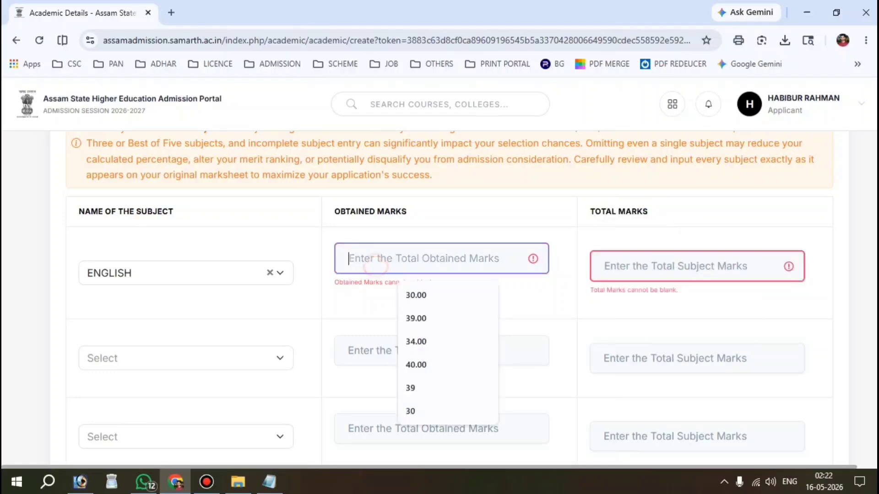
{"action": "type", "text": "60"}
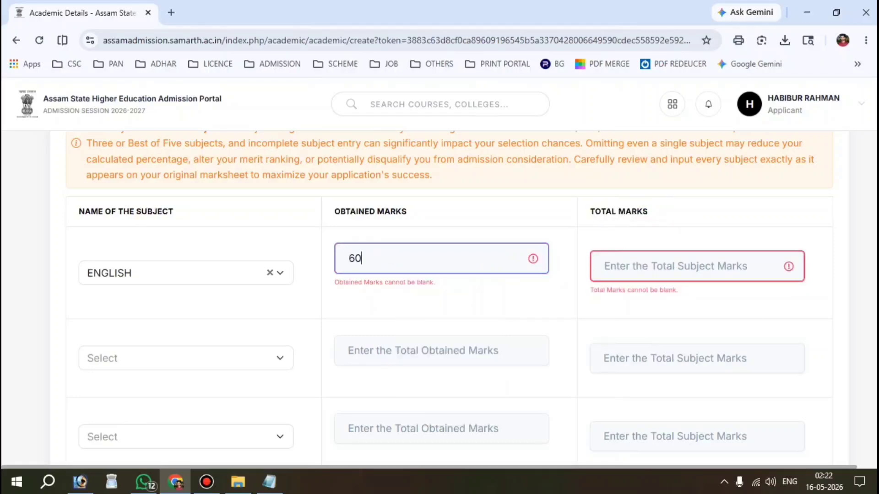
{"action": "left_click", "coordinate": [481, 261]}
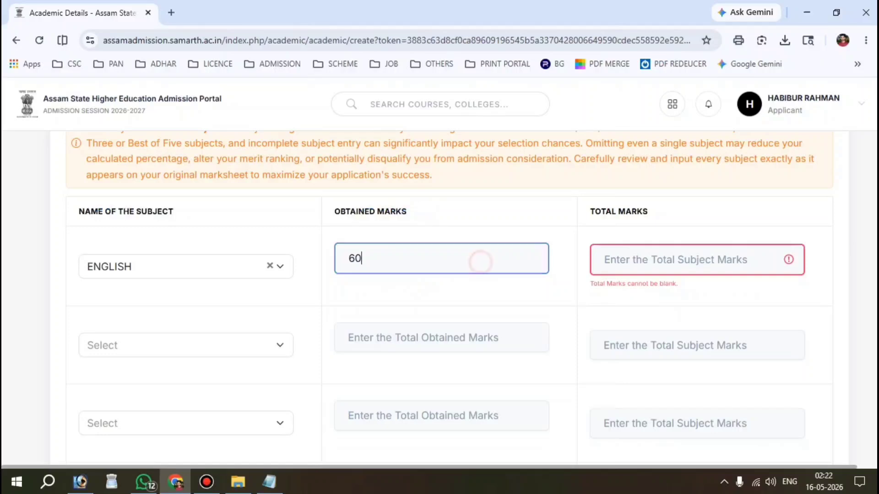
{"action": "left_click", "coordinate": [670, 253]}
{"action": "type", "text": "100"}
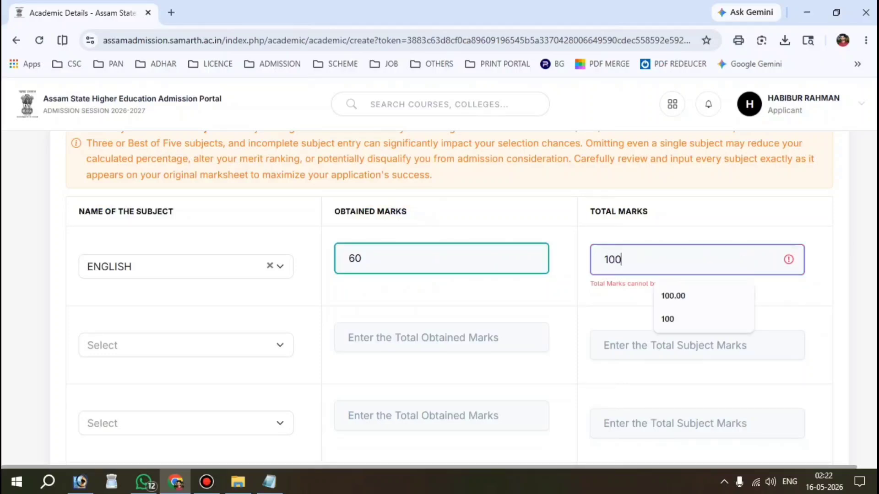
{"action": "key", "text": "Tab"}
Add MIL (ASSAMESE) as the second subject with 58 out of 100 marks.
{"action": "scroll", "coordinate": [439, 298], "scroll_direction": "down", "scroll_amount": 1}
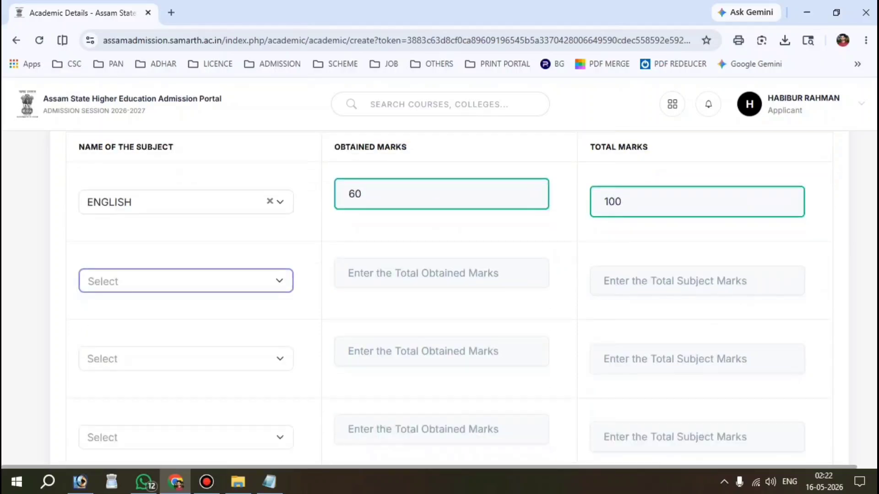
{"action": "left_click", "coordinate": [147, 277]}
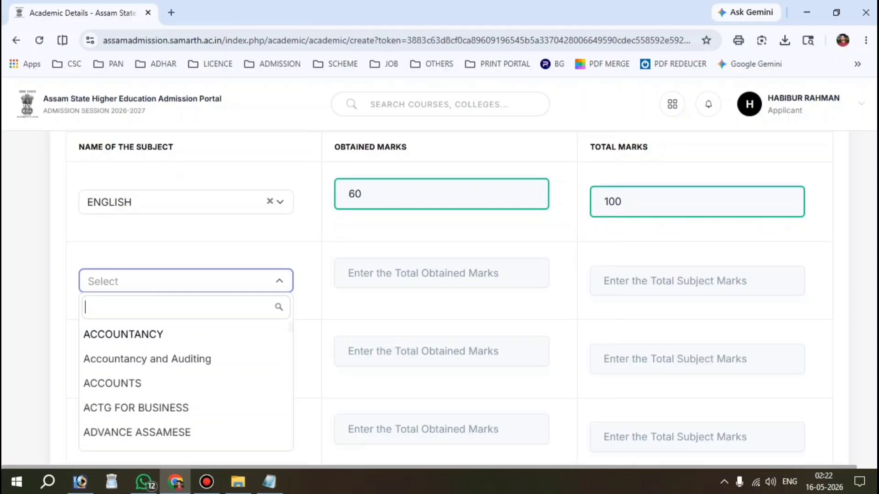
{"action": "type", "text": "ASS"}
{"action": "left_click", "coordinate": [145, 428]}
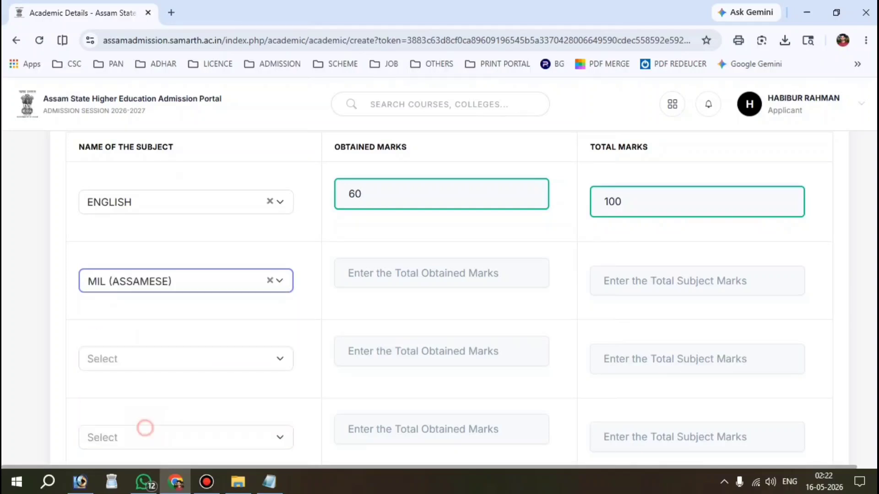
{"action": "left_click", "coordinate": [421, 275]}
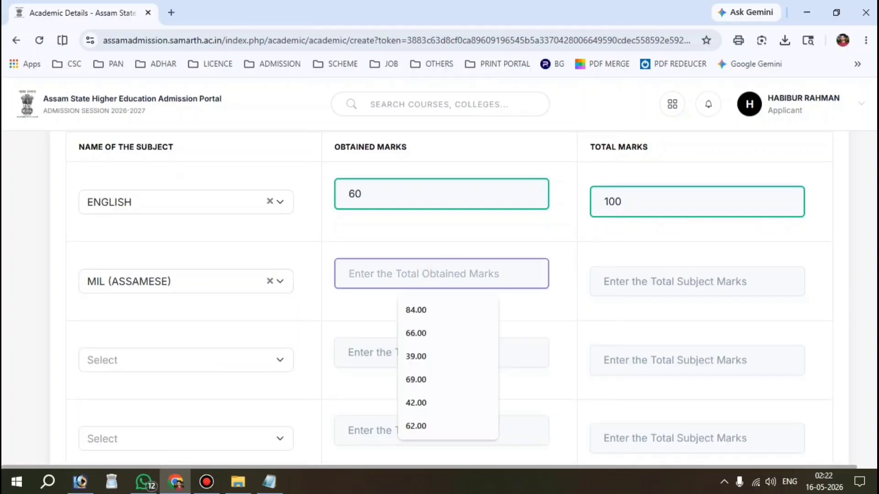
{"action": "type", "text": "58"}
{"action": "key", "text": "Tab"}
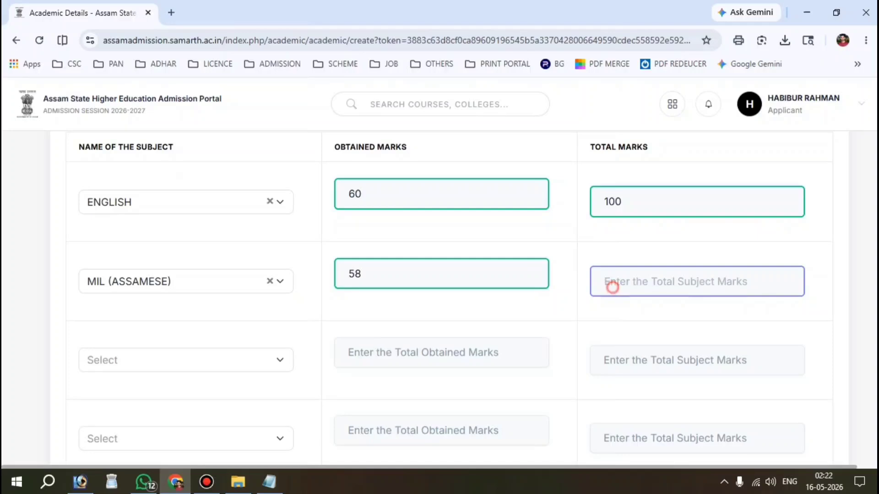
{"action": "type", "text": "100"}
{"action": "key", "text": "Tab"}
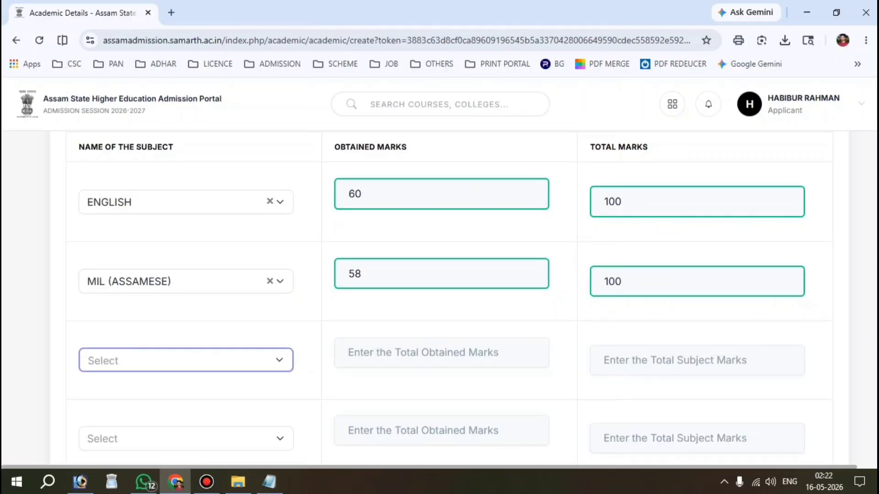
Filter the third row's subject list for PHYSICS.
{"action": "scroll", "coordinate": [439, 298], "scroll_direction": "down", "scroll_amount": 2}
{"action": "left_click", "coordinate": [127, 289]}
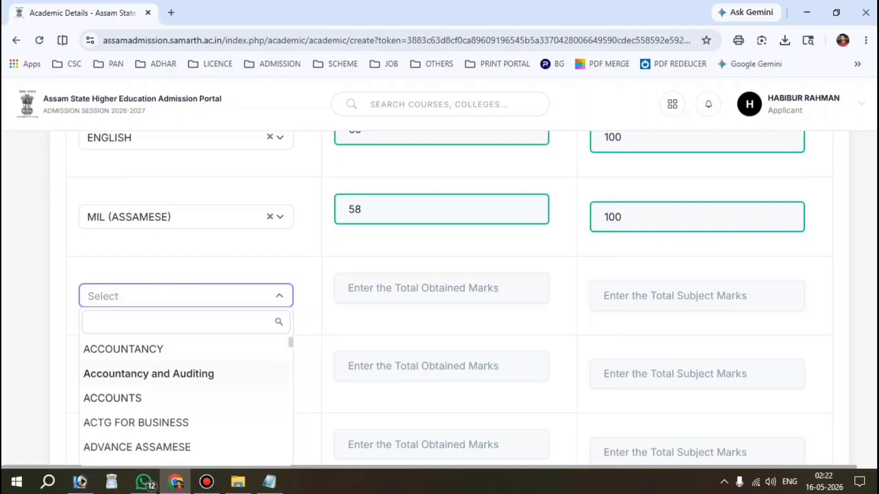
{"action": "type", "text": "PHY"}
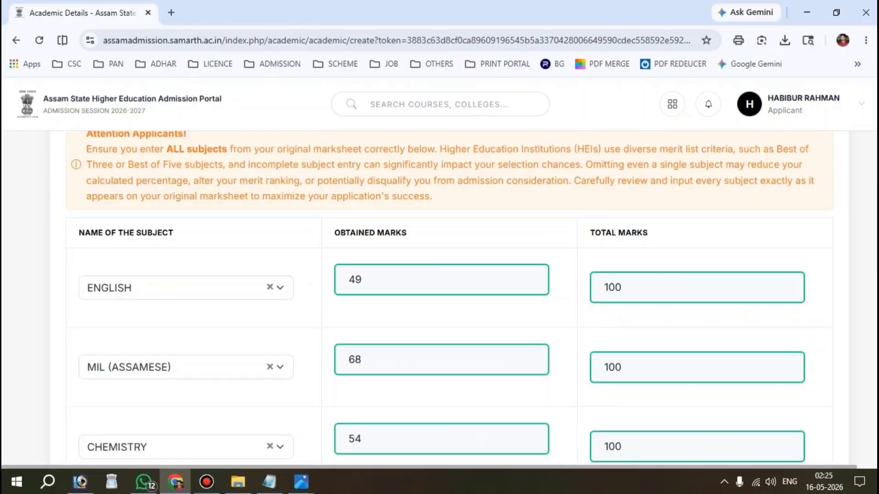
{"action": "scroll", "coordinate": [439, 297], "scroll_direction": "down", "scroll_amount": 4}
{"action": "scroll", "coordinate": [439, 298], "scroll_direction": "down", "scroll_amount": 6}
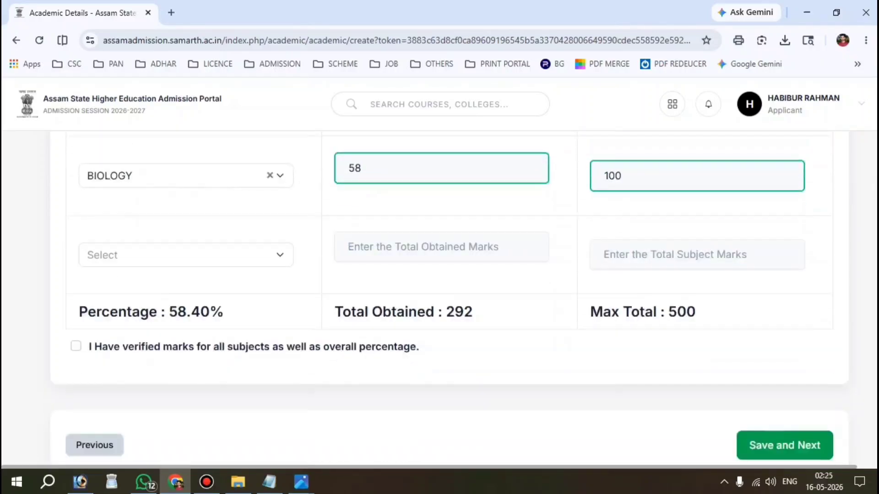
Check the totals of 292/500 (58.40%), tick the verification box, and save.
{"action": "left_click_drag", "start_coordinate": [333, 311], "coordinate": [473, 311]}
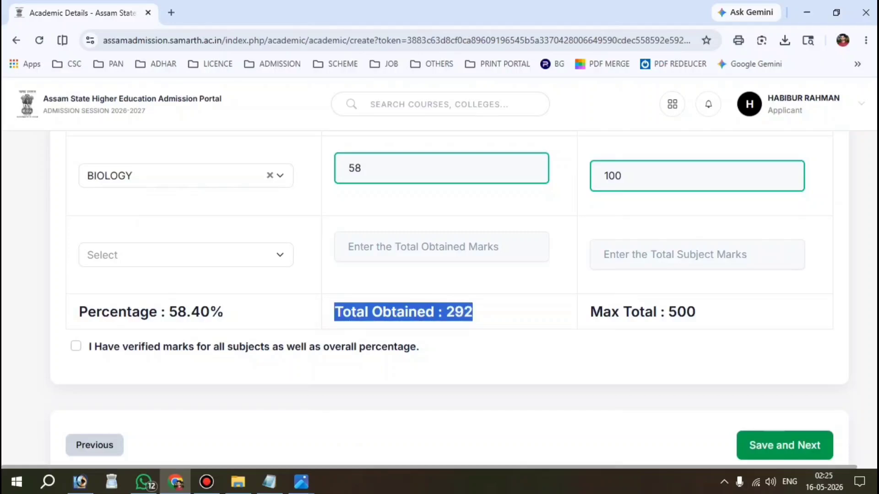
{"action": "left_click_drag", "start_coordinate": [700, 311], "coordinate": [590, 311]}
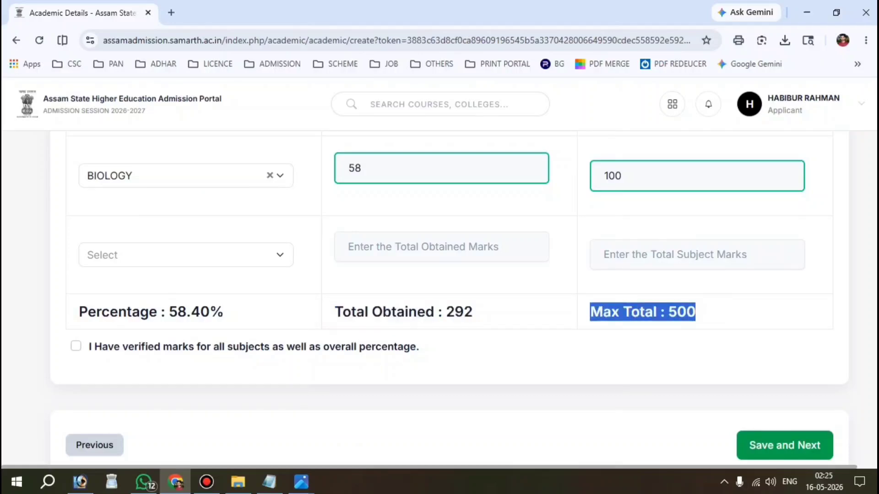
{"action": "left_click_drag", "start_coordinate": [109, 312], "coordinate": [224, 312]}
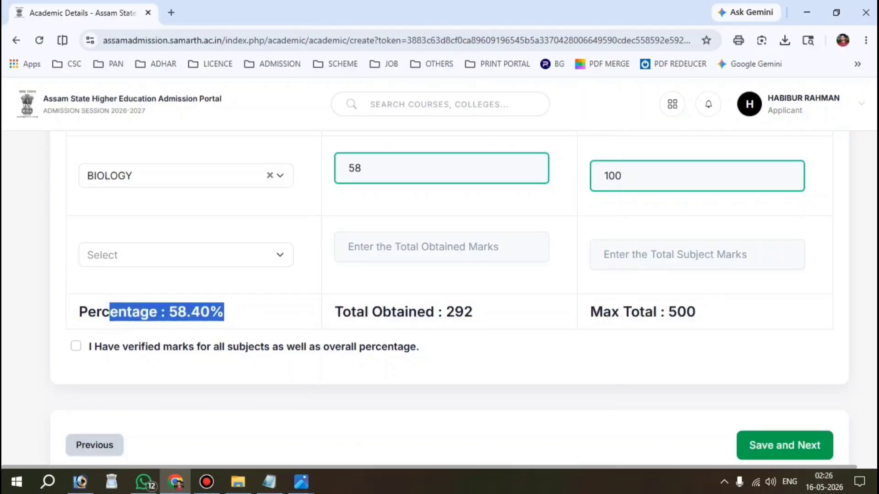
{"action": "left_click", "coordinate": [76, 350]}
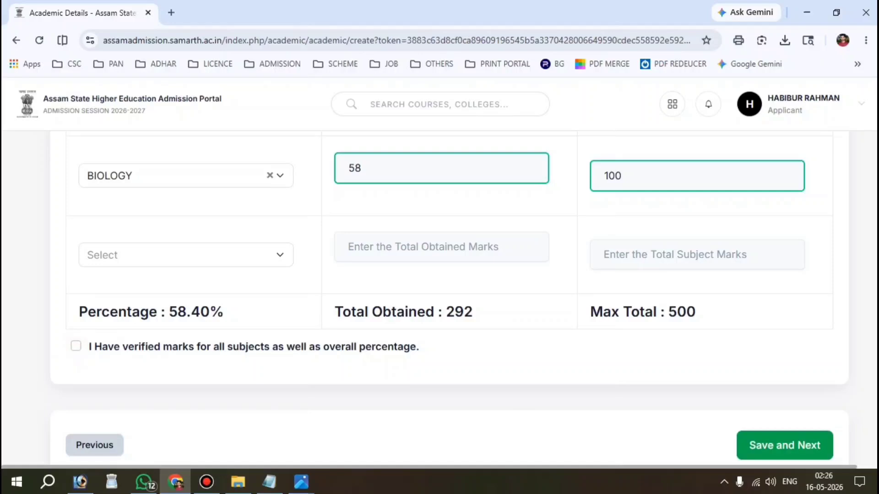
{"action": "left_click", "coordinate": [76, 346]}
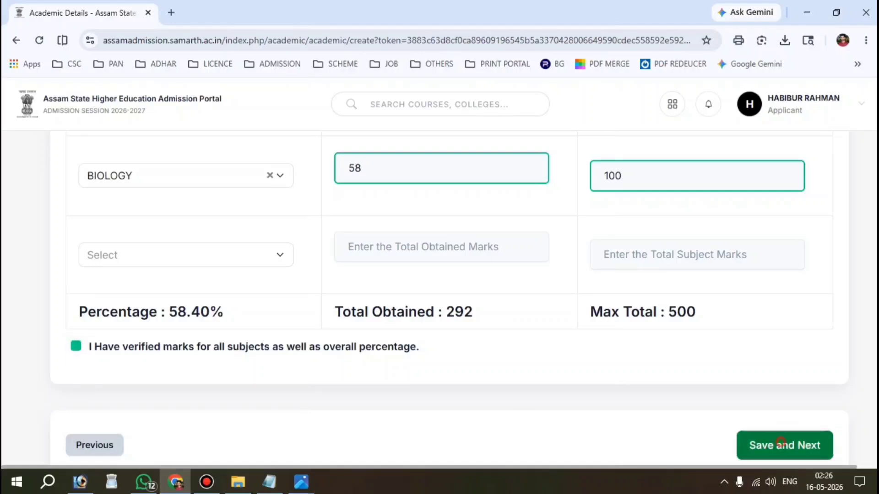
{"action": "left_click", "coordinate": [781, 443]}
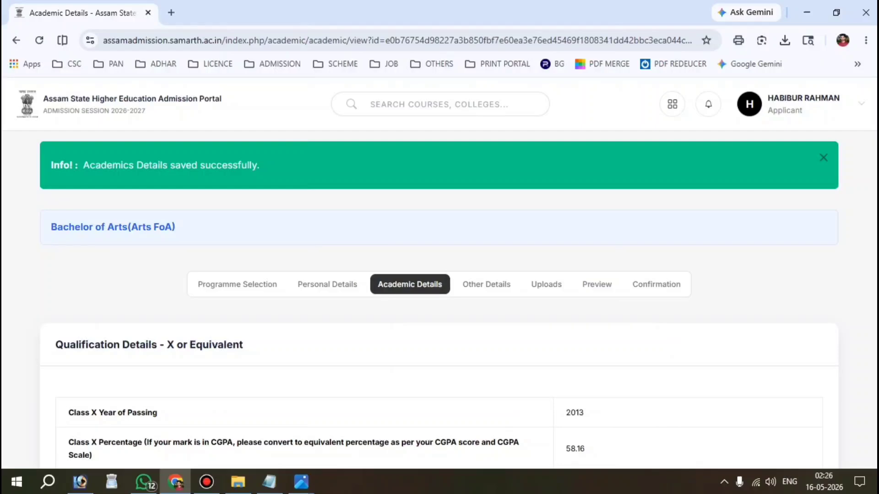
Move past the Other Details step to the Uploads step.
{"action": "scroll", "coordinate": [439, 298], "scroll_direction": "down", "scroll_amount": 6}
{"action": "scroll", "coordinate": [440, 297], "scroll_direction": "down", "scroll_amount": 15}
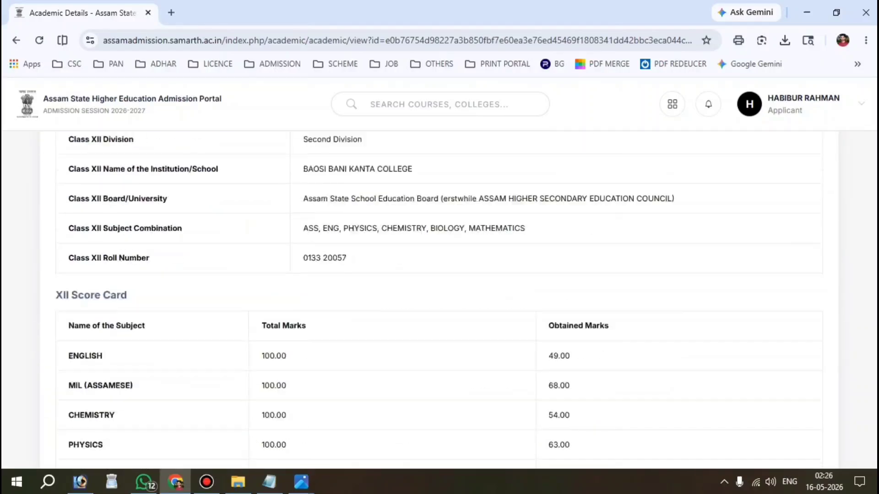
{"action": "left_click", "coordinate": [798, 211]}
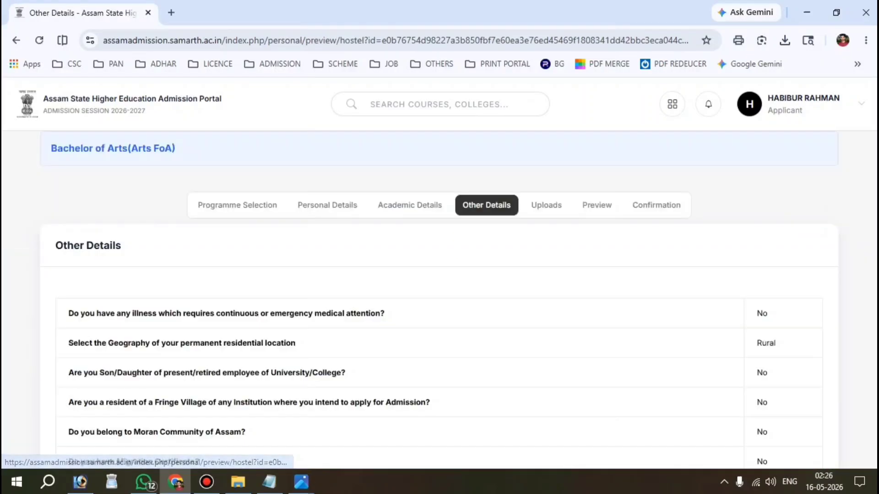
{"action": "scroll", "coordinate": [439, 298], "scroll_direction": "down", "scroll_amount": 10}
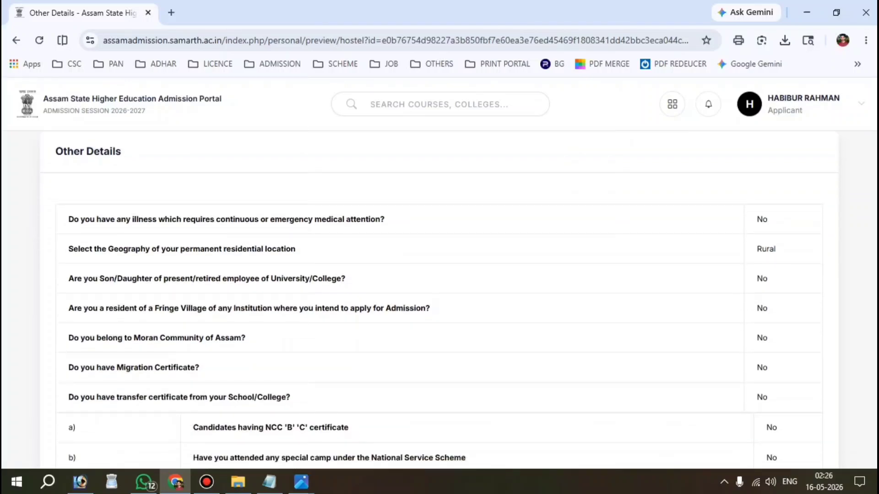
{"action": "left_click", "coordinate": [798, 296]}
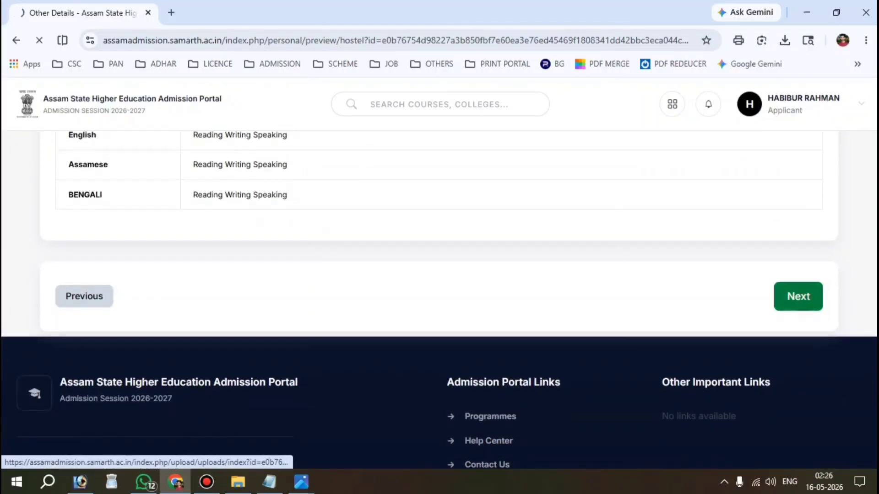
Upload the Class X and Class XII marksheet files.
{"action": "scroll", "coordinate": [439, 297], "scroll_direction": "down", "scroll_amount": 15}
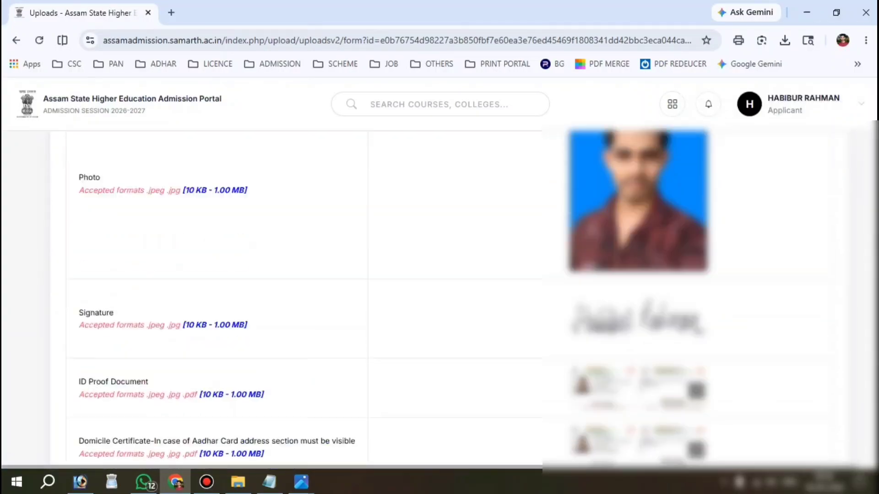
{"action": "scroll", "coordinate": [439, 297], "scroll_direction": "down", "scroll_amount": 1}
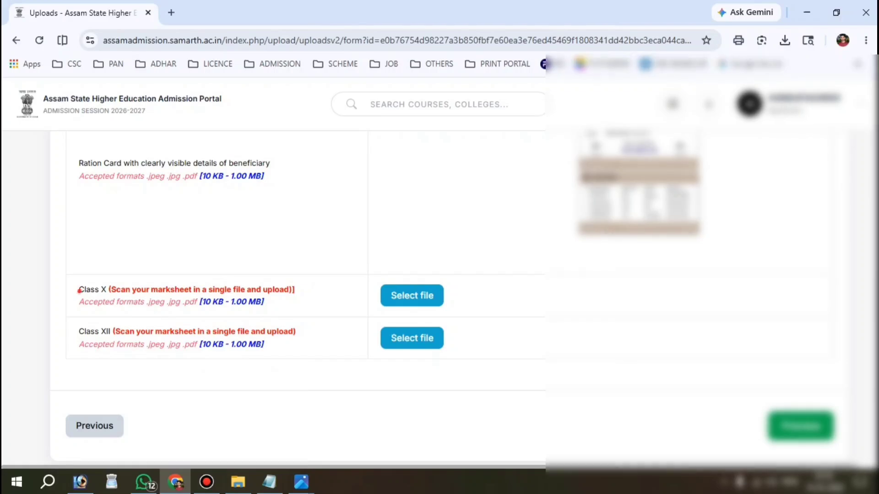
{"action": "left_click_drag", "start_coordinate": [78, 289], "coordinate": [264, 302]}
{"action": "left_click", "coordinate": [412, 295]}
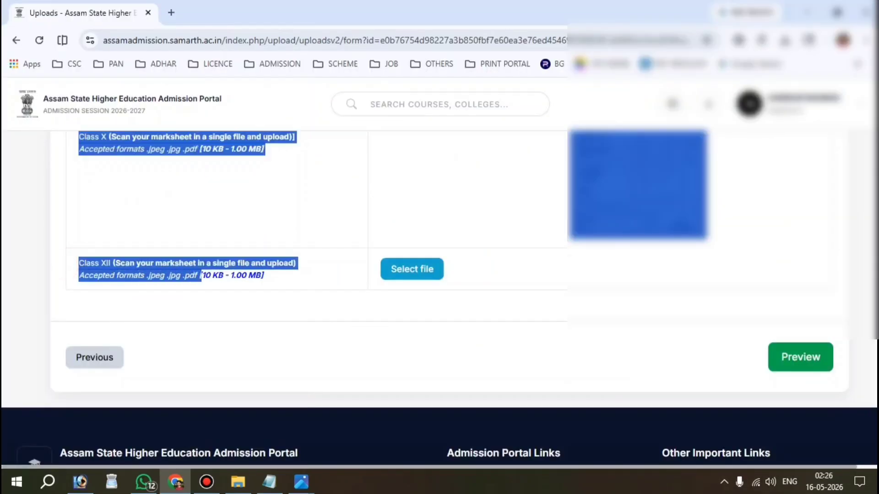
{"action": "left_click", "coordinate": [412, 269]}
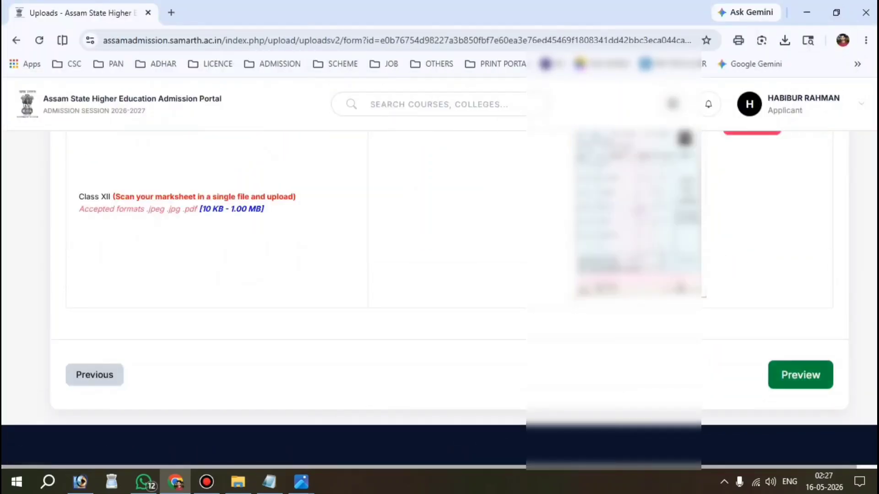
Preview the filled application down to the declaration.
{"action": "left_click", "coordinate": [801, 375]}
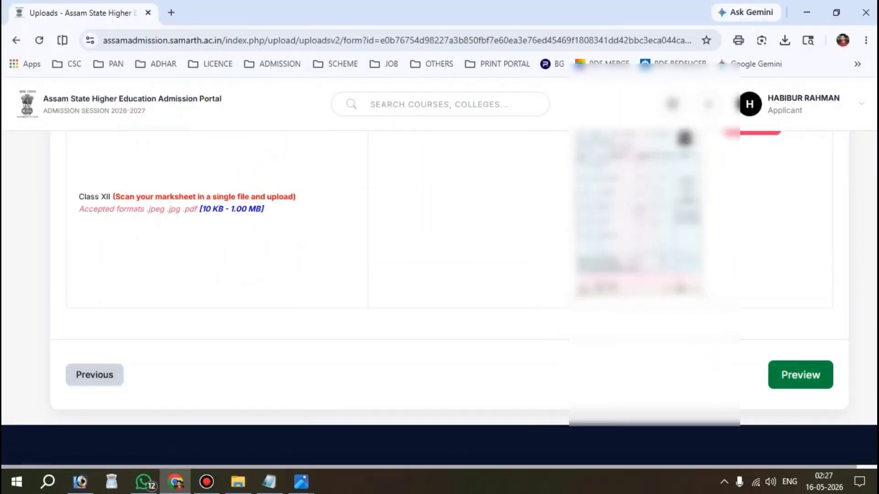
{"action": "scroll", "coordinate": [800, 374], "scroll_direction": "down", "scroll_amount": 10}
{"action": "scroll", "coordinate": [439, 275], "scroll_direction": "down", "scroll_amount": 12}
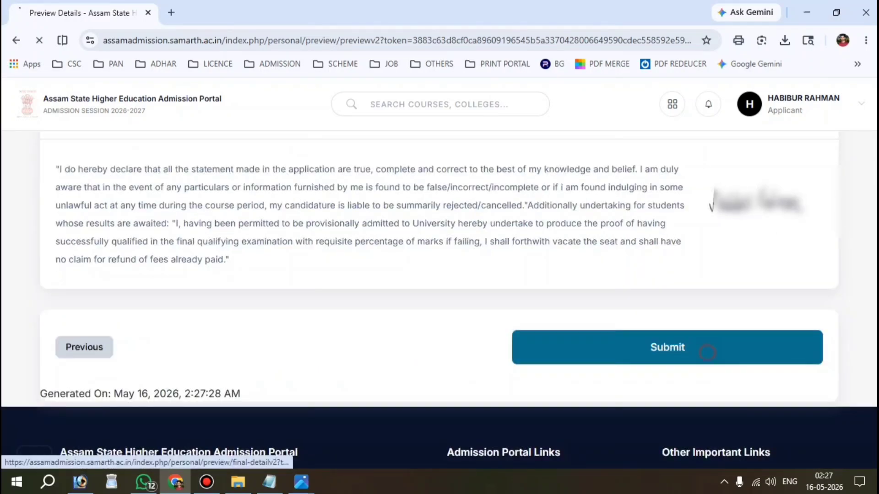
Submit the preview and confirm date of birth, category, gender, mother's and father's names.
{"action": "left_click", "coordinate": [667, 347]}
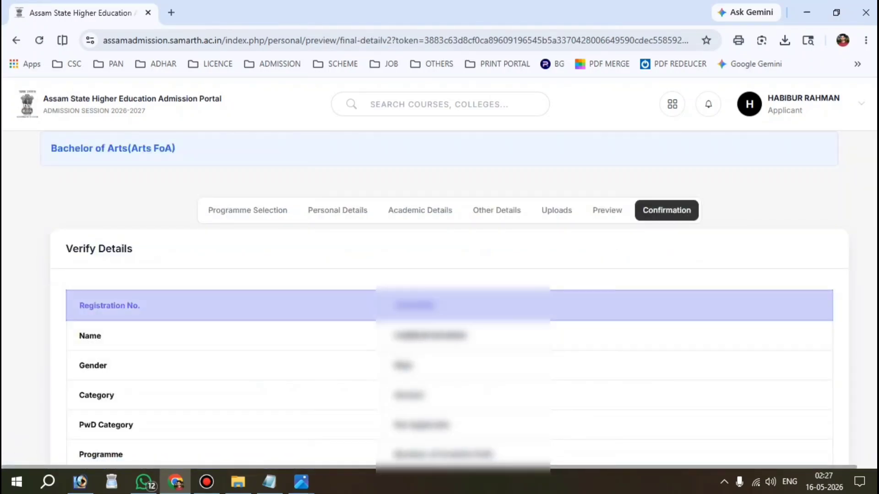
{"action": "scroll", "coordinate": [439, 297], "scroll_direction": "down", "scroll_amount": 5}
{"action": "scroll", "coordinate": [229, 297], "scroll_direction": "down", "scroll_amount": 2}
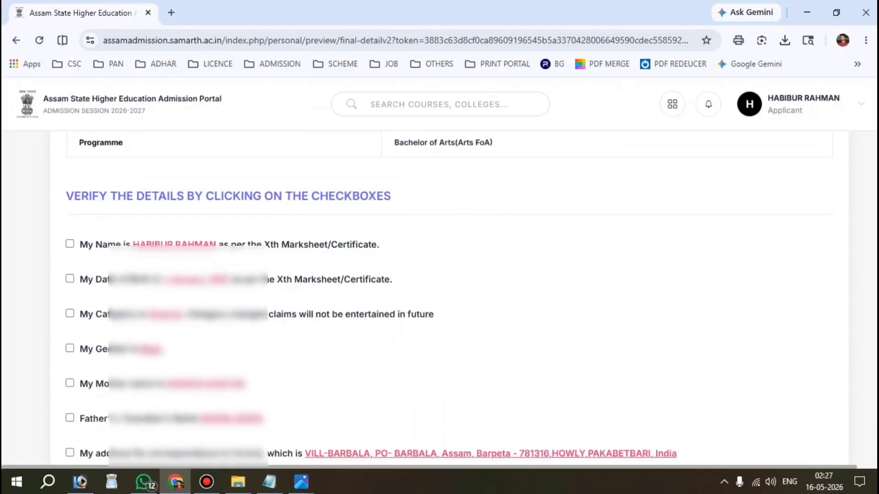
{"action": "left_click_drag", "start_coordinate": [65, 196], "coordinate": [390, 196]}
{"action": "scroll", "coordinate": [449, 301], "scroll_direction": "down", "scroll_amount": 1}
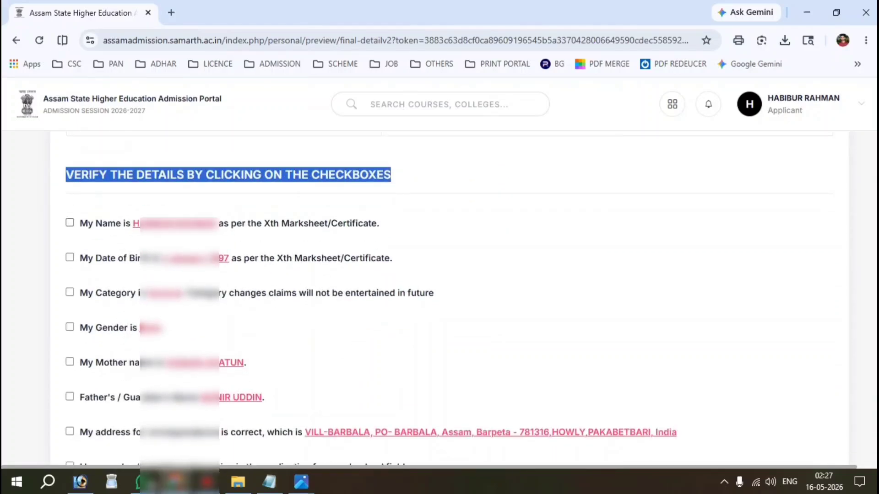
{"action": "left_click", "coordinate": [70, 236]}
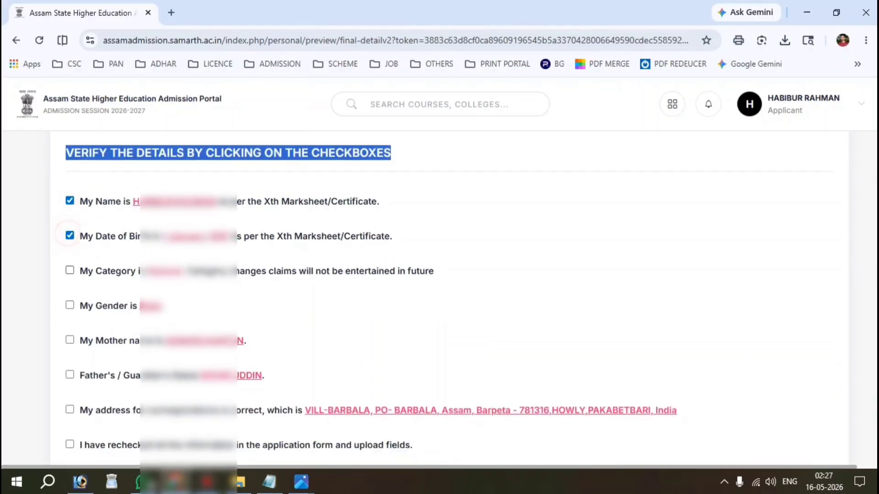
{"action": "left_click", "coordinate": [69, 270]}
{"action": "left_click", "coordinate": [70, 305]}
{"action": "left_click", "coordinate": [69, 340]}
{"action": "left_click", "coordinate": [70, 374]}
Confirm address, rechecked details, guidelines, and the conviction, cancellation and bail clauses.
{"action": "scroll", "coordinate": [69, 374], "scroll_direction": "down", "scroll_amount": 2}
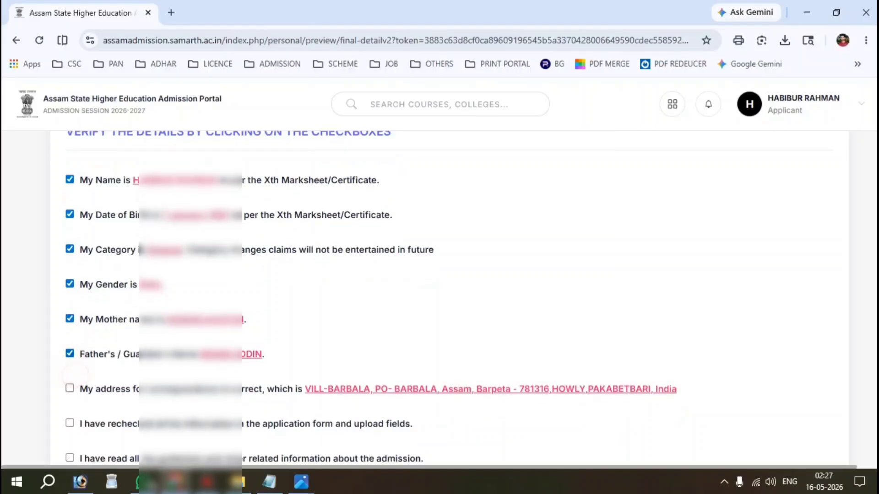
{"action": "left_click", "coordinate": [69, 324]}
{"action": "left_click", "coordinate": [70, 358]}
{"action": "left_click", "coordinate": [70, 393]}
{"action": "scroll", "coordinate": [70, 390], "scroll_direction": "down", "scroll_amount": 2}
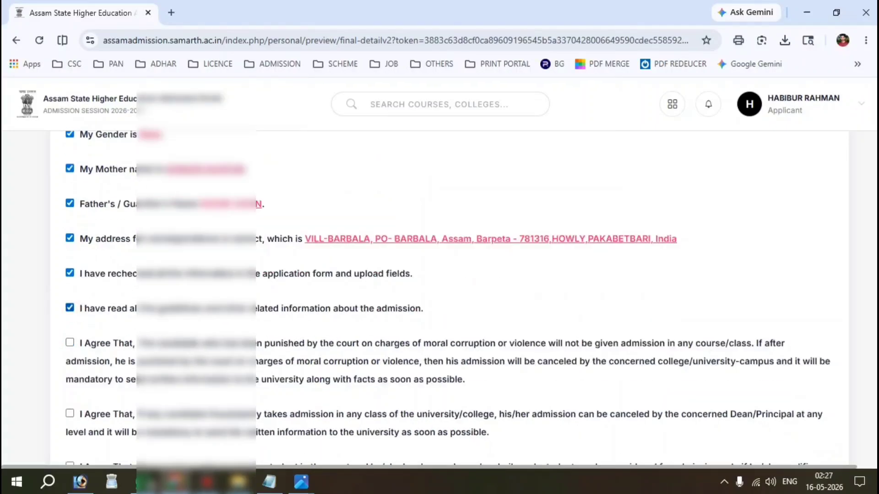
{"action": "left_click", "coordinate": [69, 342]}
{"action": "scroll", "coordinate": [70, 342], "scroll_direction": "down", "scroll_amount": 2}
{"action": "left_click", "coordinate": [69, 326]}
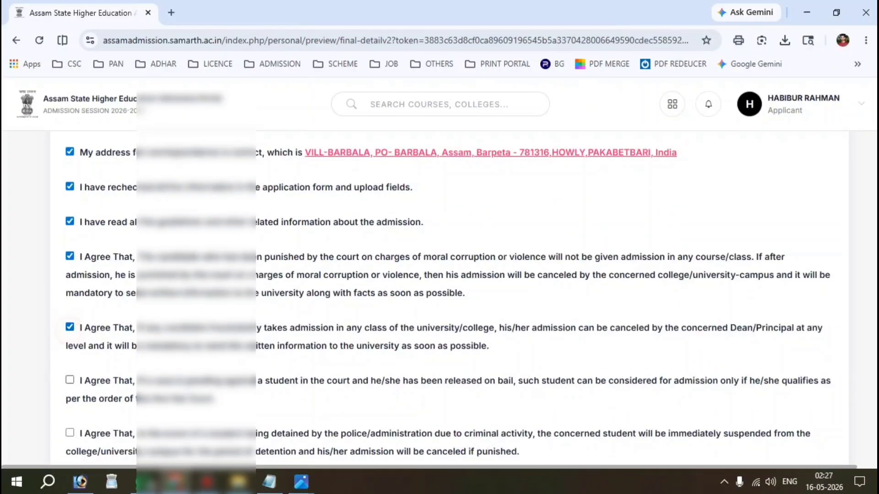
{"action": "left_click", "coordinate": [70, 376]}
Agree to the police detention clause and final self-declaration, then submit the application.
{"action": "scroll", "coordinate": [70, 376], "scroll_direction": "down", "scroll_amount": 1}
{"action": "scroll", "coordinate": [70, 376], "scroll_direction": "down", "scroll_amount": 2}
{"action": "left_click", "coordinate": [69, 327]}
{"action": "left_click", "coordinate": [70, 376]}
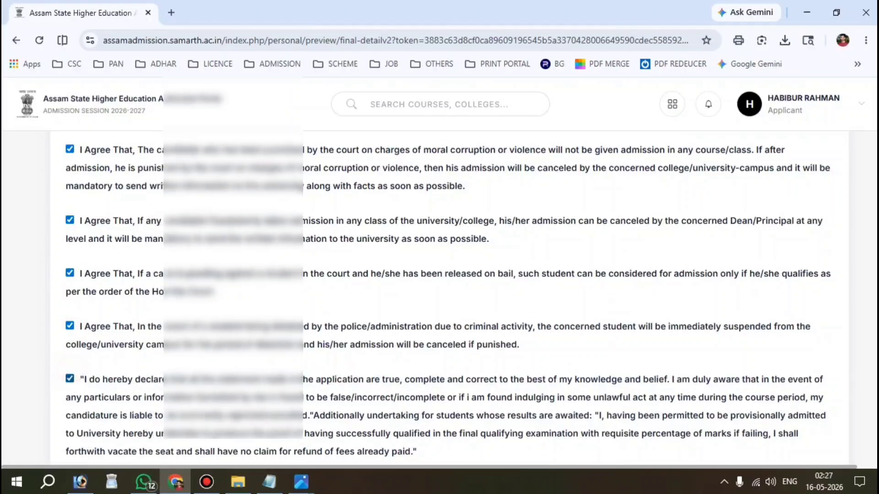
{"action": "scroll", "coordinate": [69, 377], "scroll_direction": "down", "scroll_amount": 3}
{"action": "scroll", "coordinate": [439, 275], "scroll_direction": "down", "scroll_amount": 2}
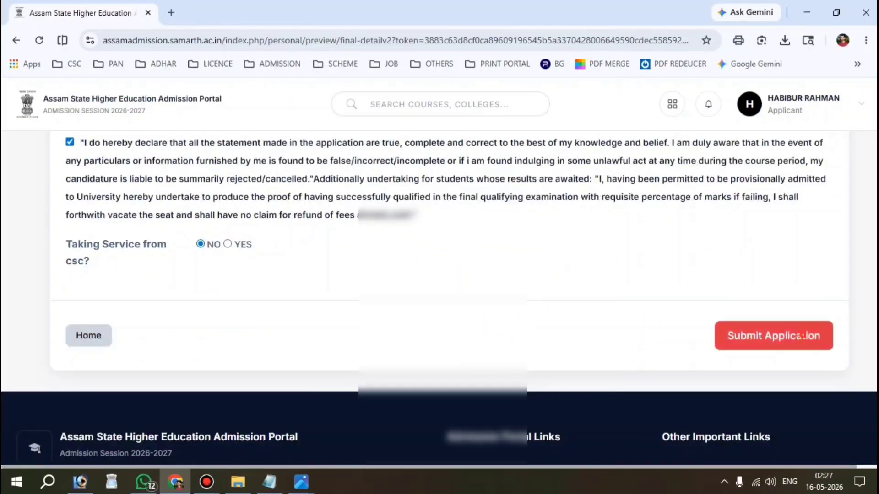
{"action": "left_click", "coordinate": [773, 335]}
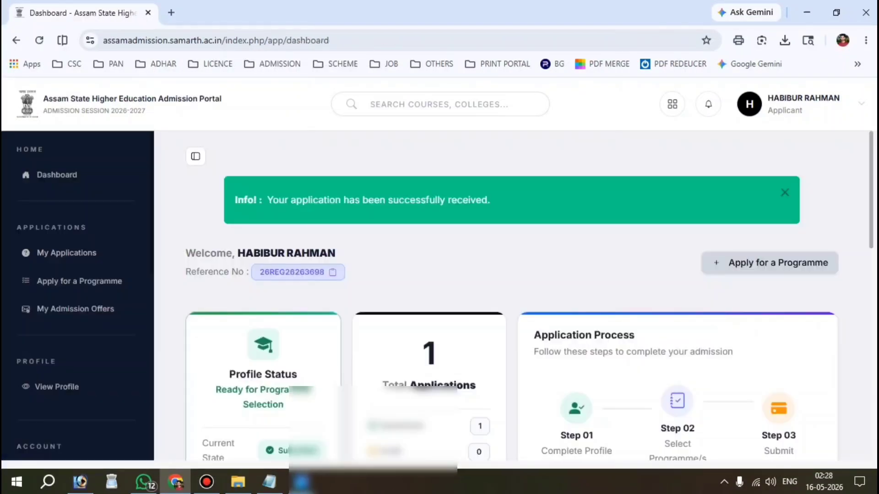
Open the printable form from the Bachelor of Arts application card.
{"action": "scroll", "coordinate": [529, 311], "scroll_direction": "down", "scroll_amount": 2}
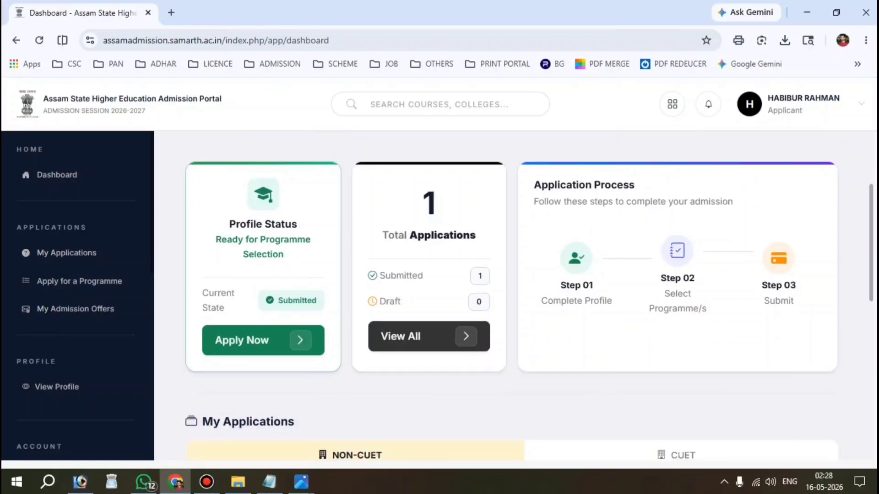
{"action": "left_click_drag", "start_coordinate": [372, 210], "coordinate": [476, 238]}
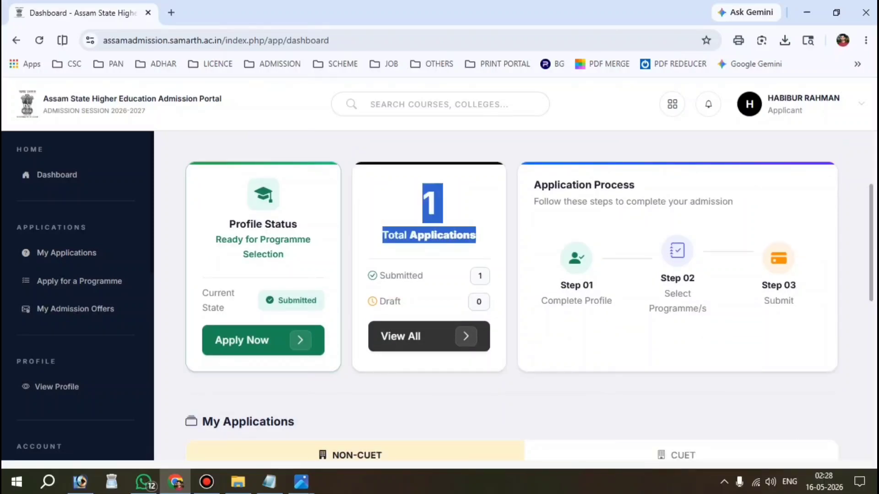
{"action": "scroll", "coordinate": [476, 238], "scroll_direction": "down", "scroll_amount": 2}
{"action": "scroll", "coordinate": [511, 297], "scroll_direction": "down", "scroll_amount": 8}
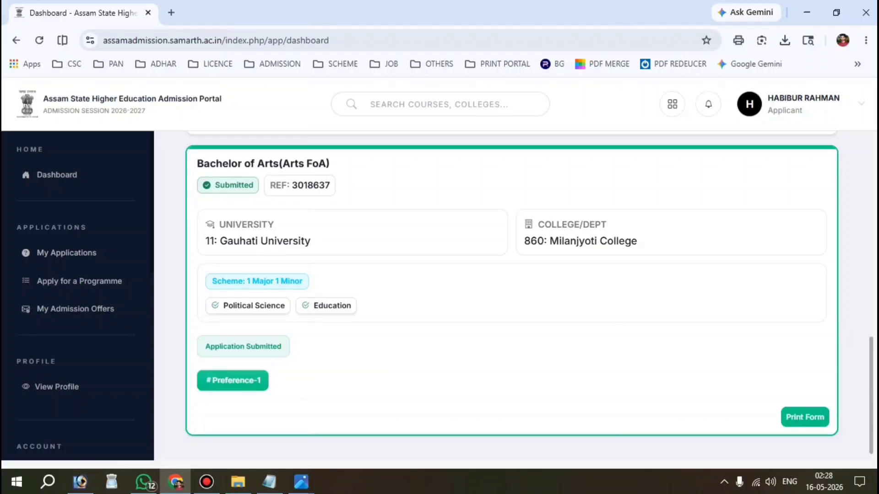
{"action": "left_click", "coordinate": [804, 417]}
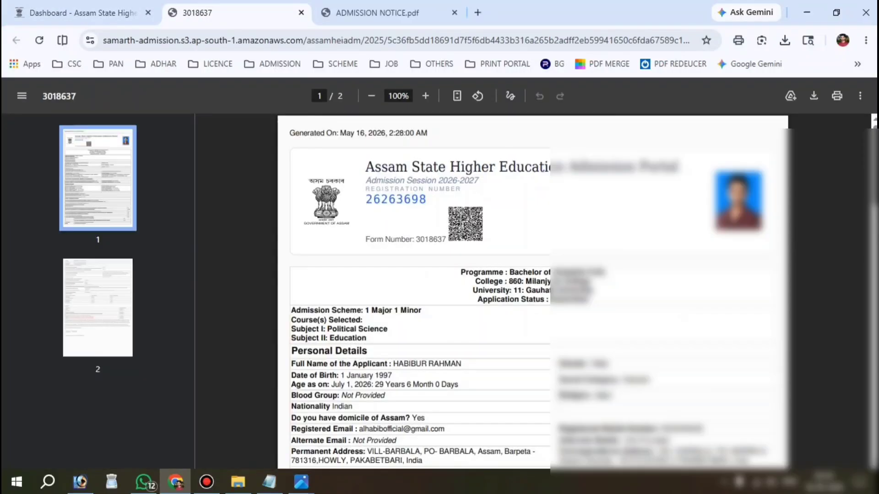
Review the application form PDF, then switch to the ADMISSION NOTICE.pdf tab.
{"action": "scroll", "coordinate": [533, 291], "scroll_direction": "down", "scroll_amount": 12}
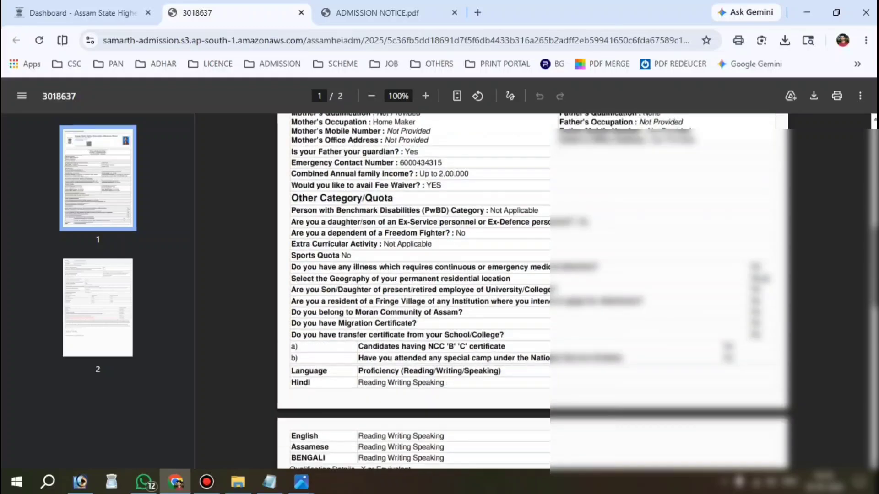
{"action": "scroll", "coordinate": [531, 291], "scroll_direction": "up", "scroll_amount": 10}
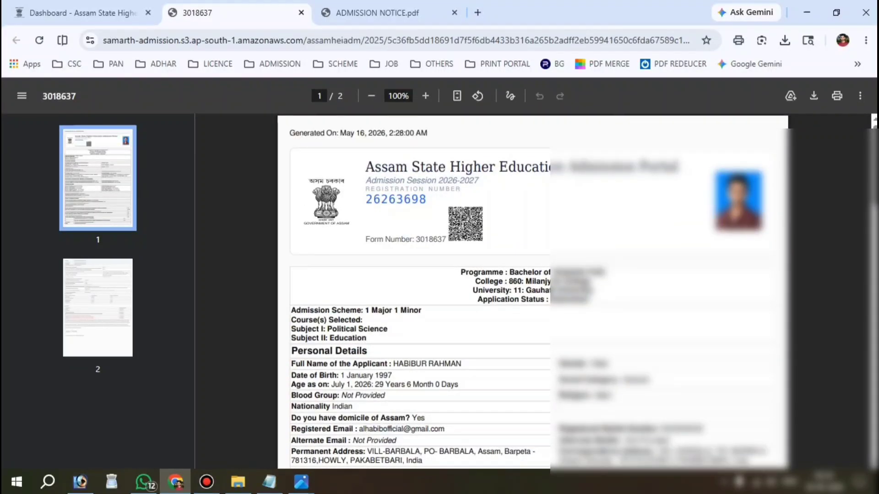
{"action": "left_click", "coordinate": [360, 10]}
{"action": "scroll", "coordinate": [531, 292], "scroll_direction": "down", "scroll_amount": 2}
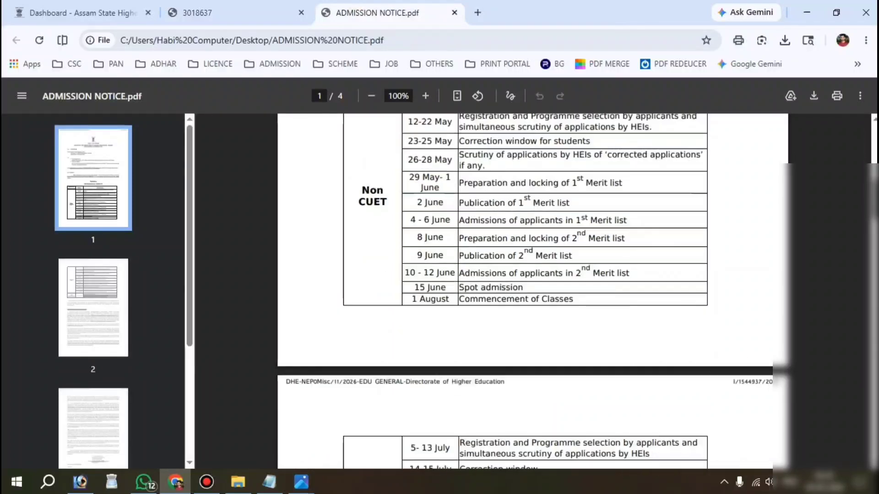
{"action": "scroll", "coordinate": [531, 292], "scroll_direction": "up", "scroll_amount": 3}
{"action": "scroll", "coordinate": [531, 292], "scroll_direction": "down", "scroll_amount": 1}
{"action": "left_click_drag", "start_coordinate": [410, 326], "coordinate": [451, 327]}
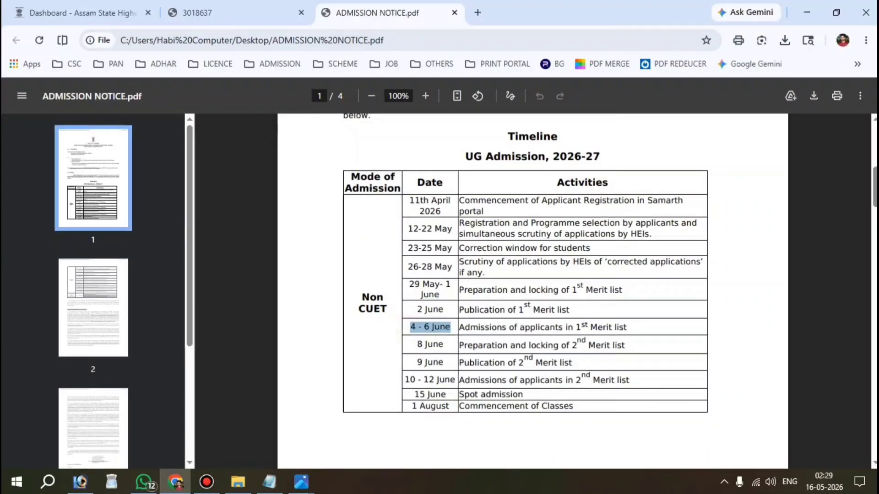
{"action": "left_click", "coordinate": [648, 328]}
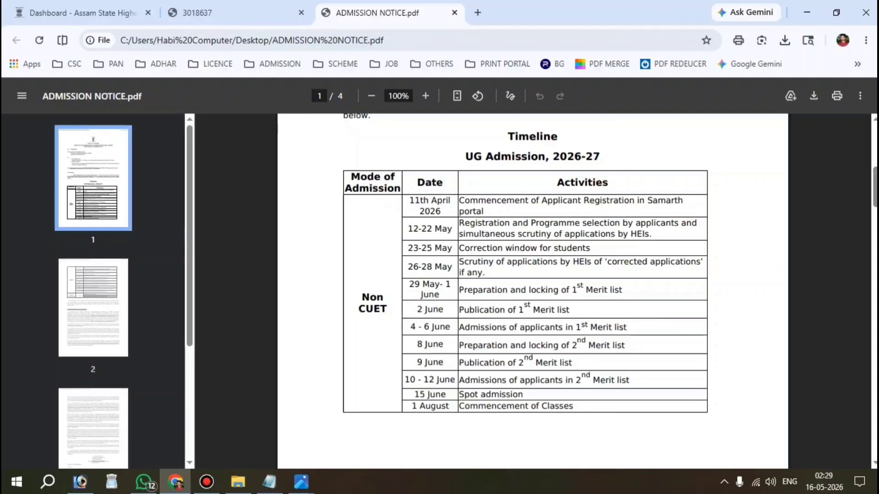
{"action": "left_click_drag", "start_coordinate": [416, 309], "coordinate": [569, 310]}
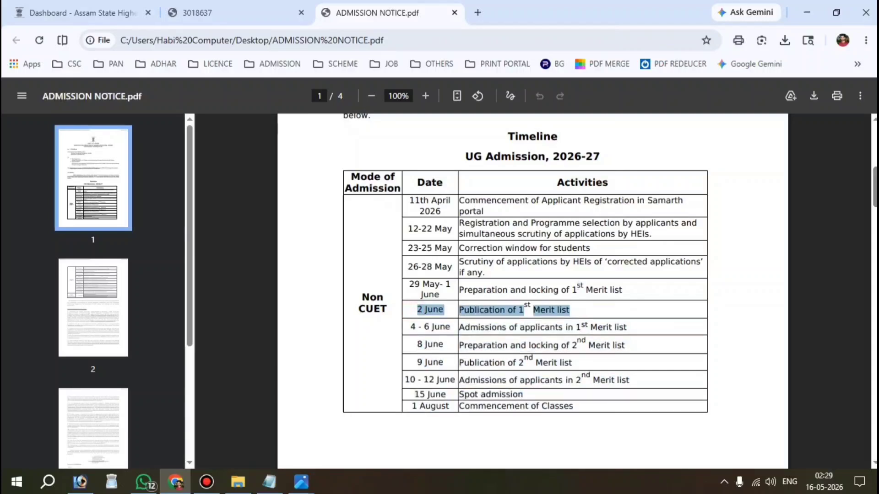
{"action": "left_click", "coordinate": [605, 362]}
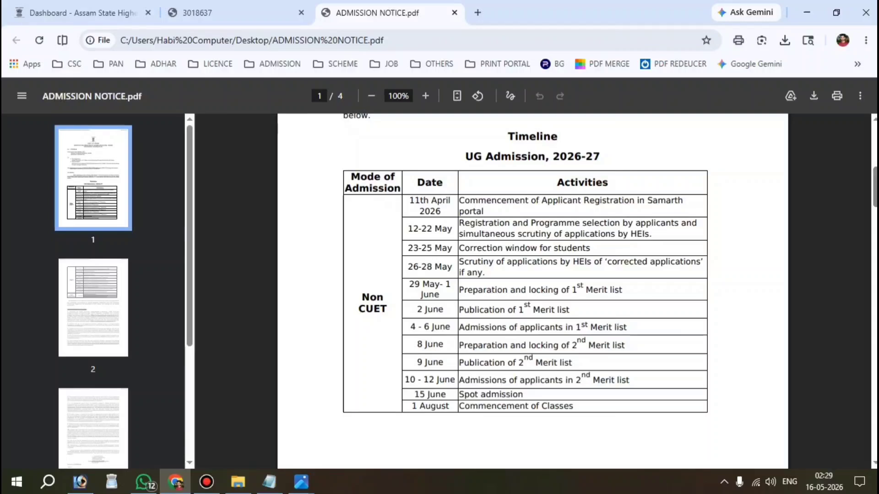
Return to the portal dashboard and review the Link APAAR Account (ABC/APAAR) page.
{"action": "left_click", "coordinate": [47, 2]}
{"action": "scroll", "coordinate": [512, 295], "scroll_direction": "up", "scroll_amount": 3}
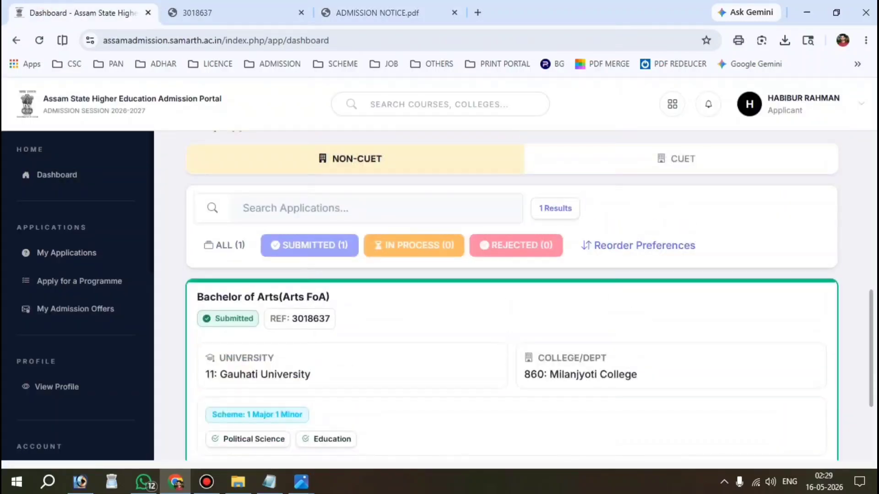
{"action": "scroll", "coordinate": [511, 296], "scroll_direction": "down", "scroll_amount": 3}
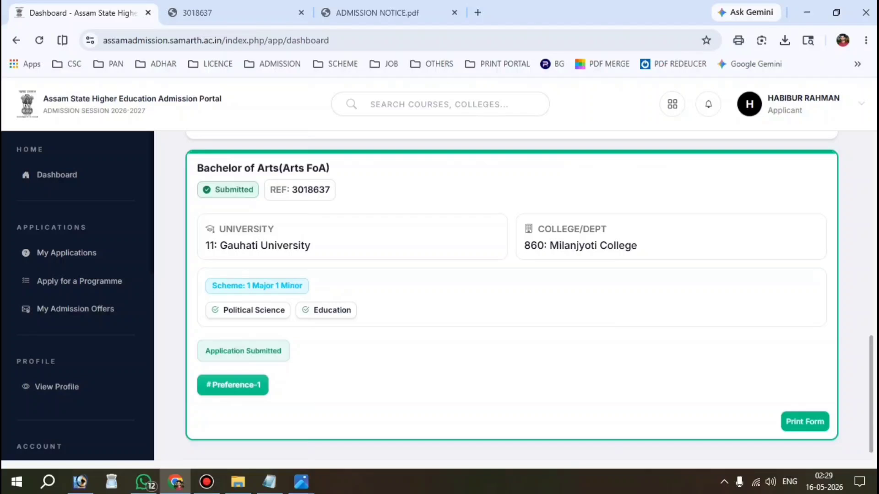
{"action": "scroll", "coordinate": [512, 295], "scroll_direction": "down", "scroll_amount": 1}
{"action": "scroll", "coordinate": [69, 320], "scroll_direction": "down", "scroll_amount": 5}
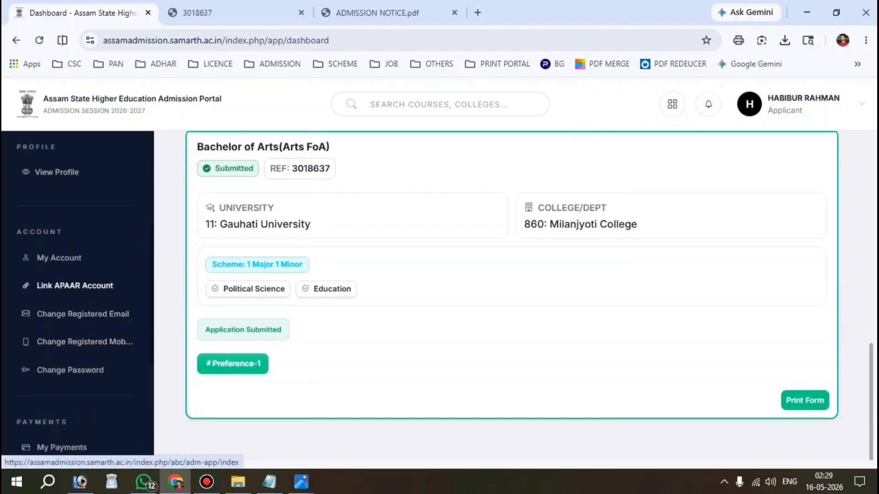
{"action": "left_click", "coordinate": [75, 286]}
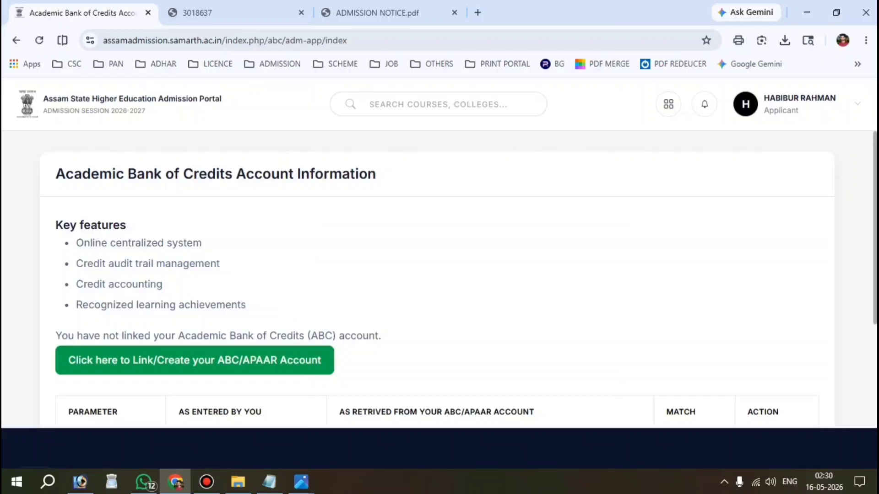
{"action": "scroll", "coordinate": [459, 280], "scroll_direction": "down", "scroll_amount": 3}
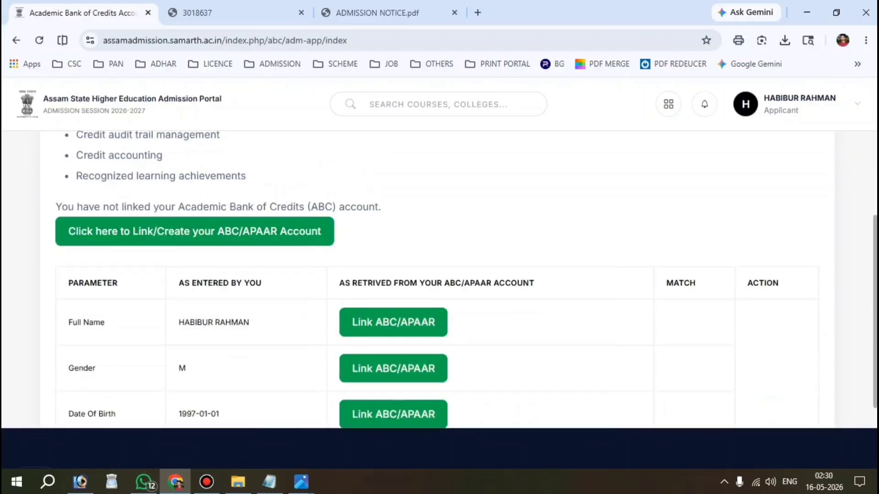
{"action": "scroll", "coordinate": [459, 280], "scroll_direction": "down", "scroll_amount": 1}
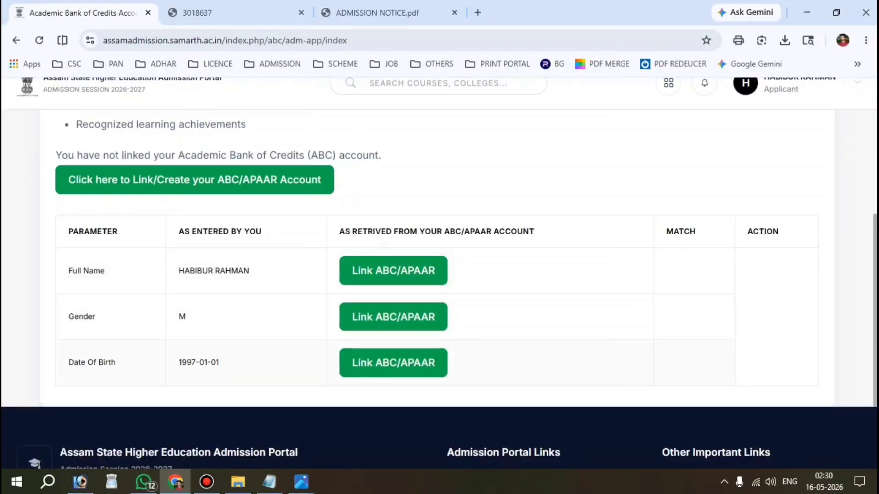
{"action": "scroll", "coordinate": [459, 280], "scroll_direction": "up", "scroll_amount": 4}
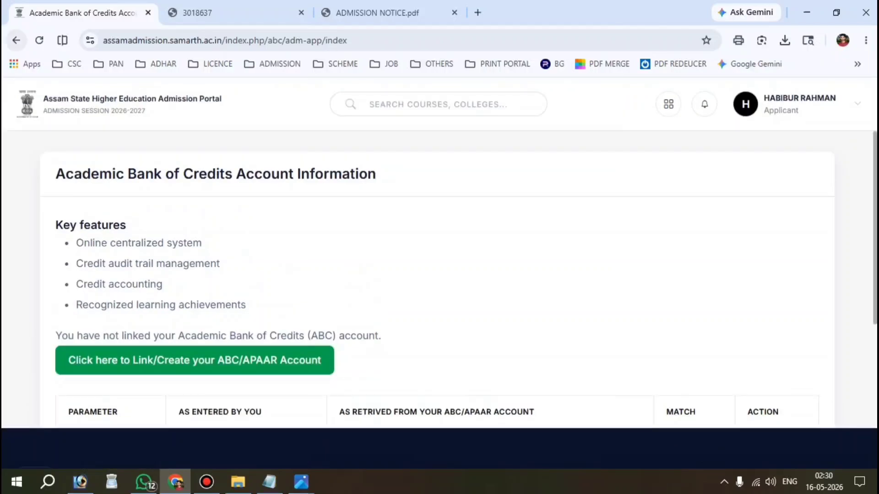
Go back to the dashboard and check the submitted Bachelor of Arts application to Milanjyoti College.
{"action": "left_click", "coordinate": [16, 41]}
{"action": "scroll", "coordinate": [529, 296], "scroll_direction": "down", "scroll_amount": 2}
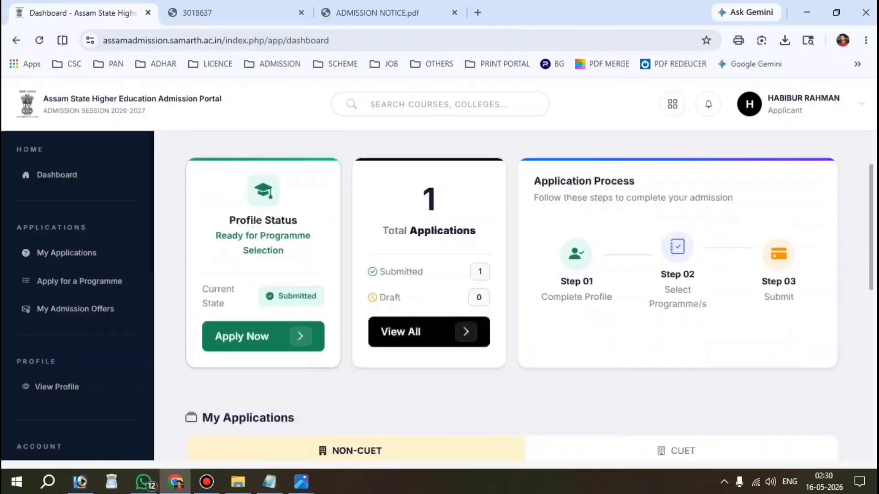
{"action": "scroll", "coordinate": [511, 295], "scroll_direction": "down", "scroll_amount": 7}
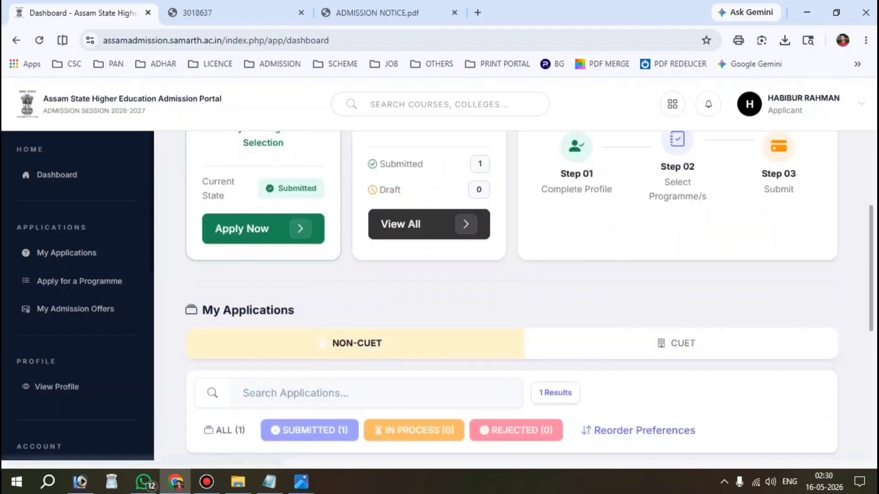
{"action": "scroll", "coordinate": [511, 296], "scroll_direction": "down", "scroll_amount": 2}
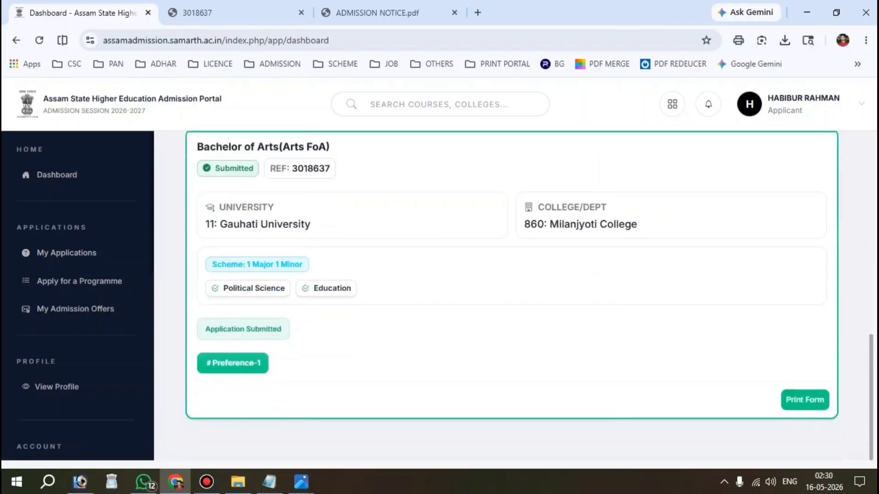